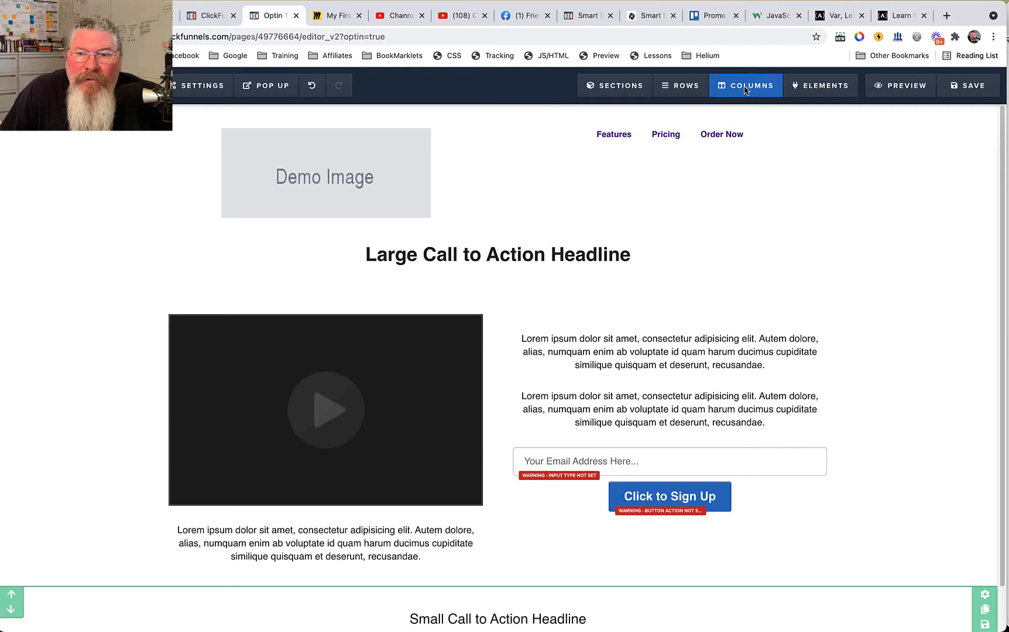
Step: Open the settings of the header section containing the demo image and large headline, and return to the page
{"action": "mouse_move", "coordinate": [812, 85]}
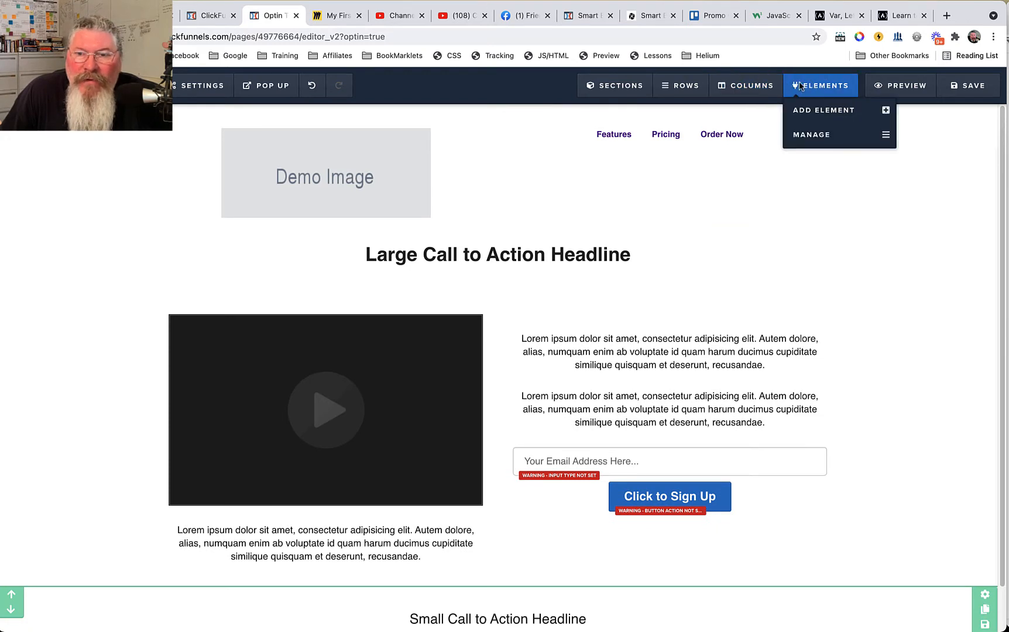
{"action": "mouse_move", "coordinate": [702, 88]}
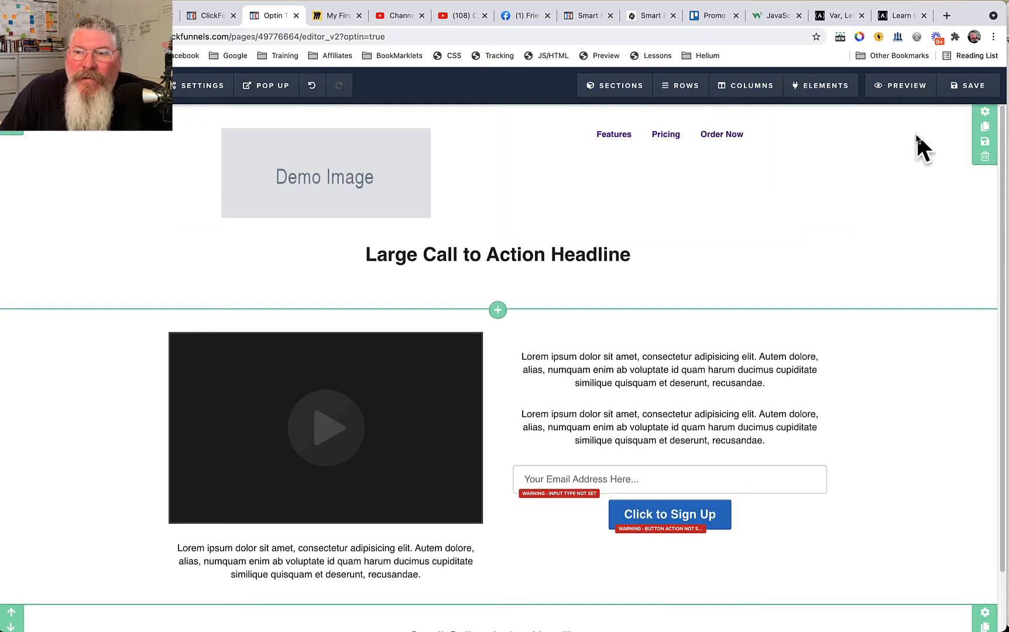
{"action": "left_click", "coordinate": [985, 112]}
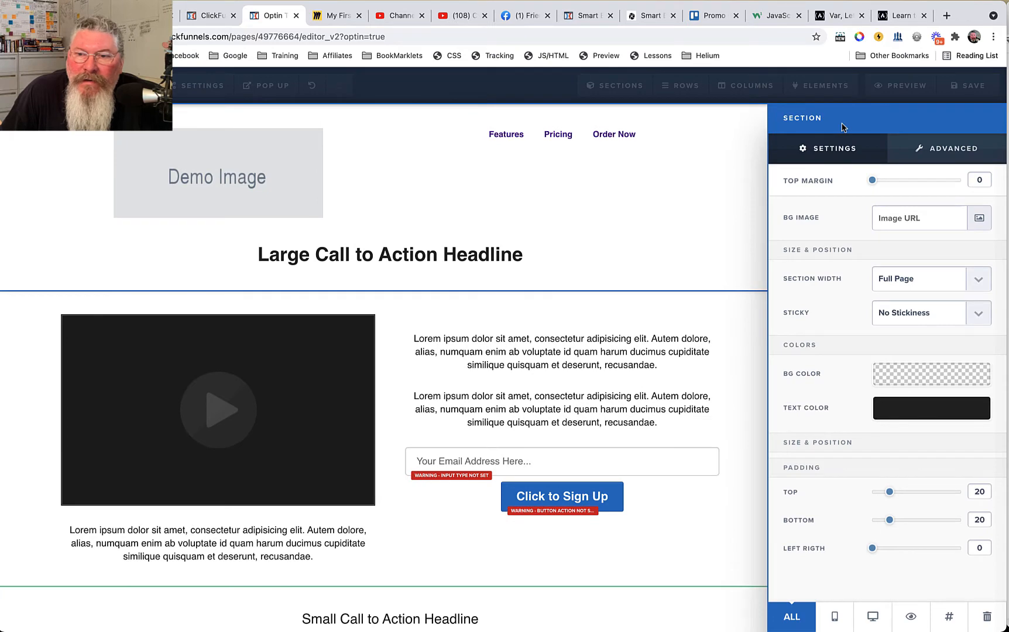
{"action": "left_click", "coordinate": [717, 147]}
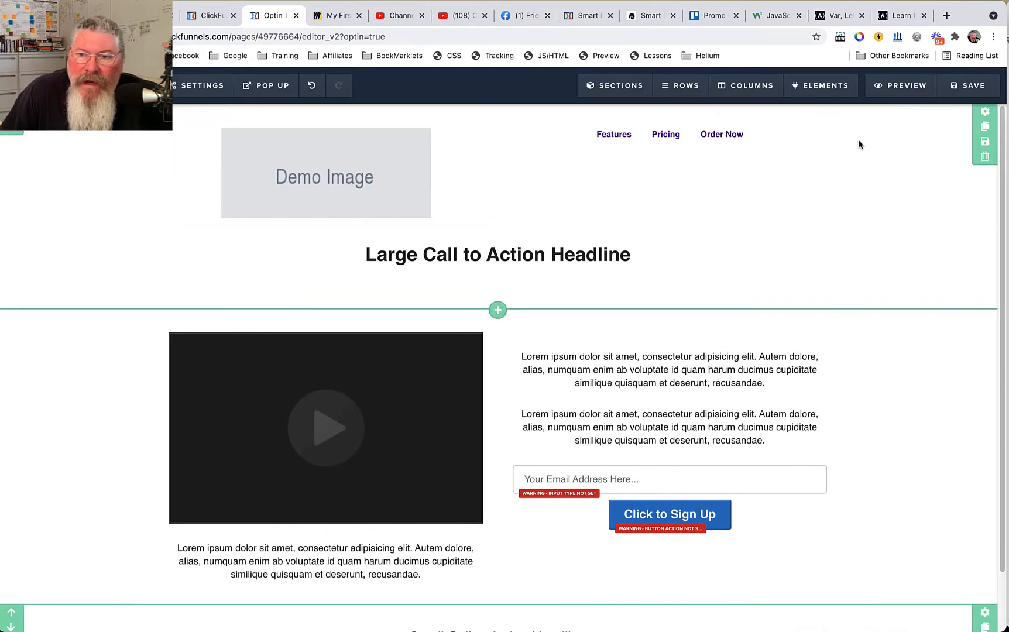
Step: Duplicate the header section with the demo image, navigation links and large headline
{"action": "left_click", "coordinate": [984, 128]}
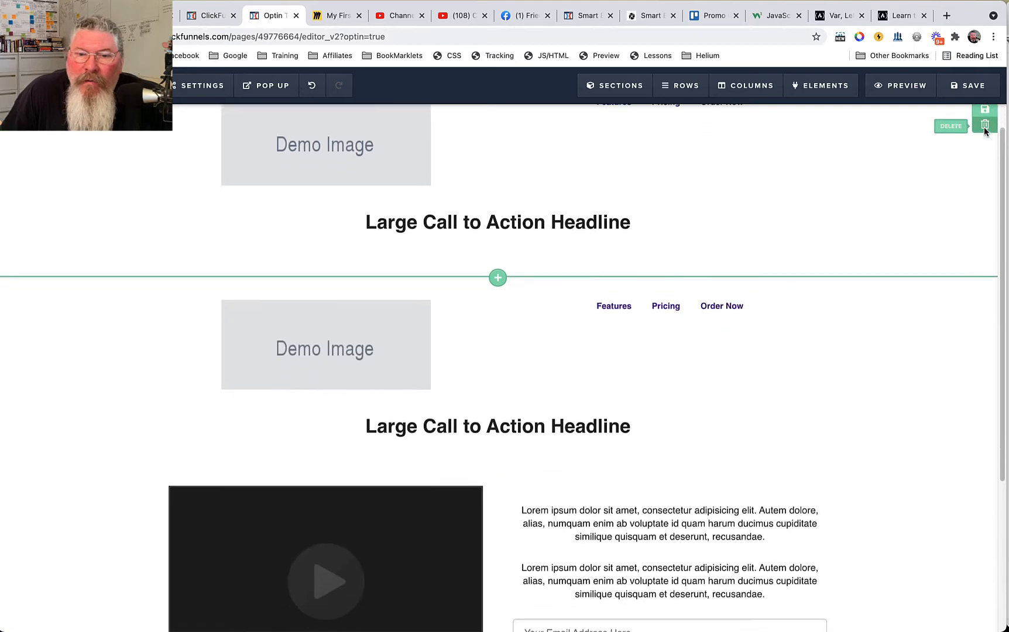
{"action": "scroll", "coordinate": [809, 146], "scroll_direction": "down", "scroll_amount": 3}
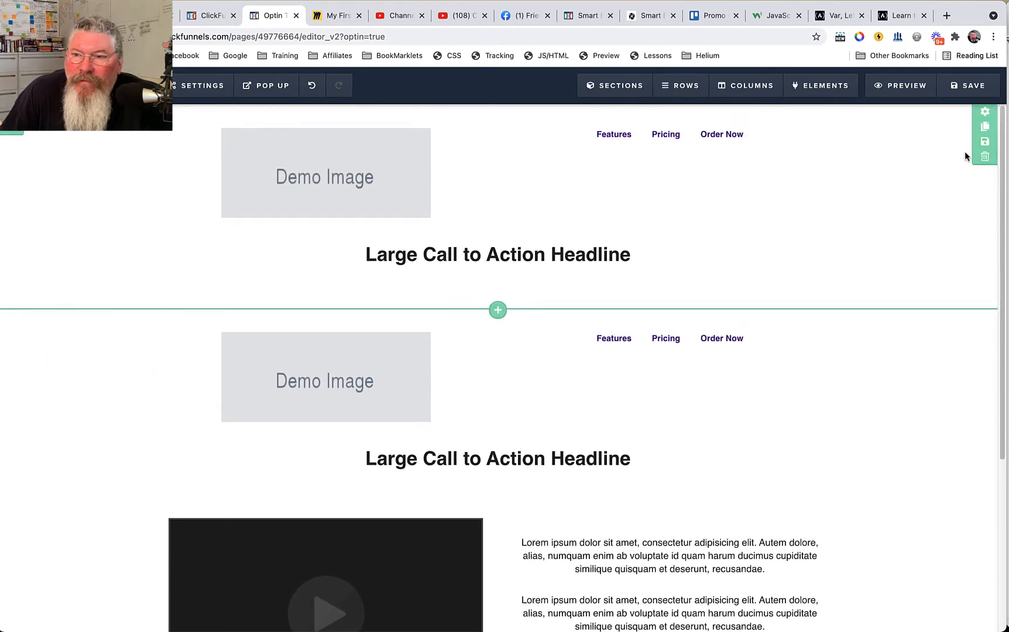
Step: Save the first header section as a personal template named Section123 and return to the page
{"action": "left_click", "coordinate": [984, 141]}
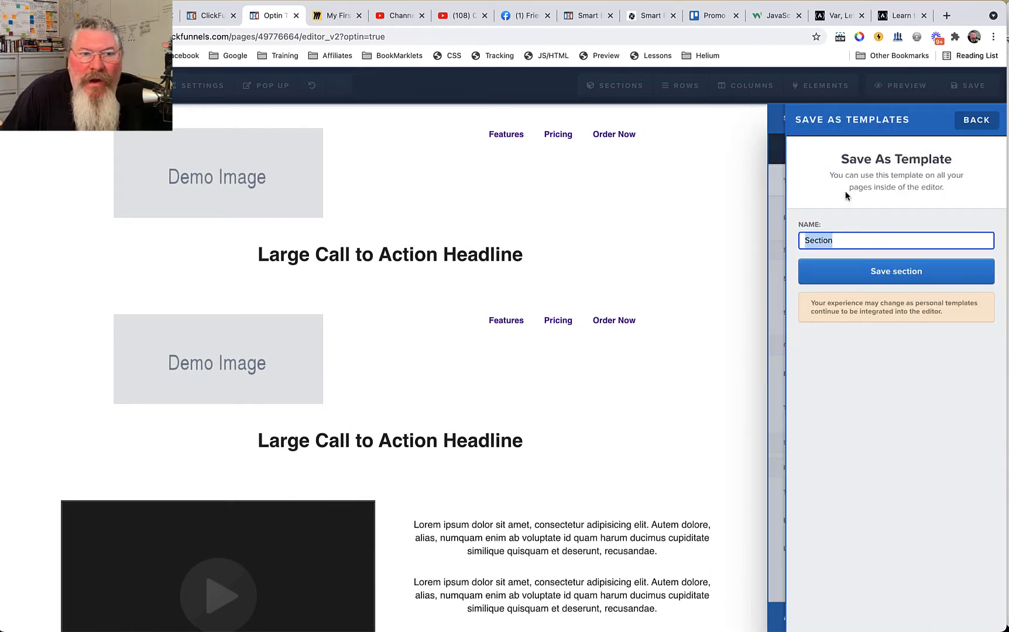
{"action": "left_click", "coordinate": [846, 238]}
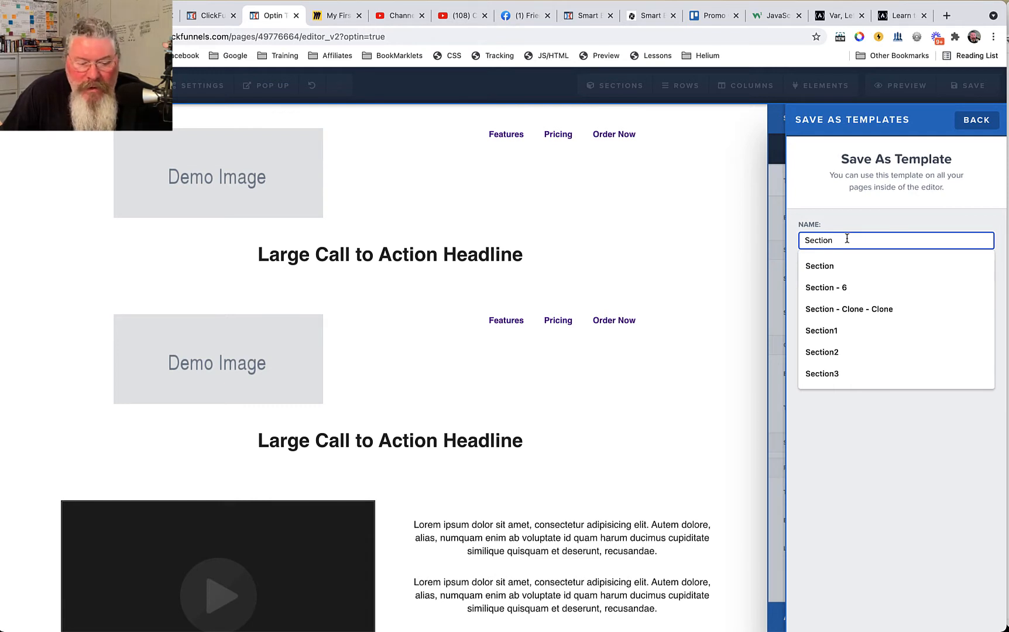
{"action": "type", "text": "123"}
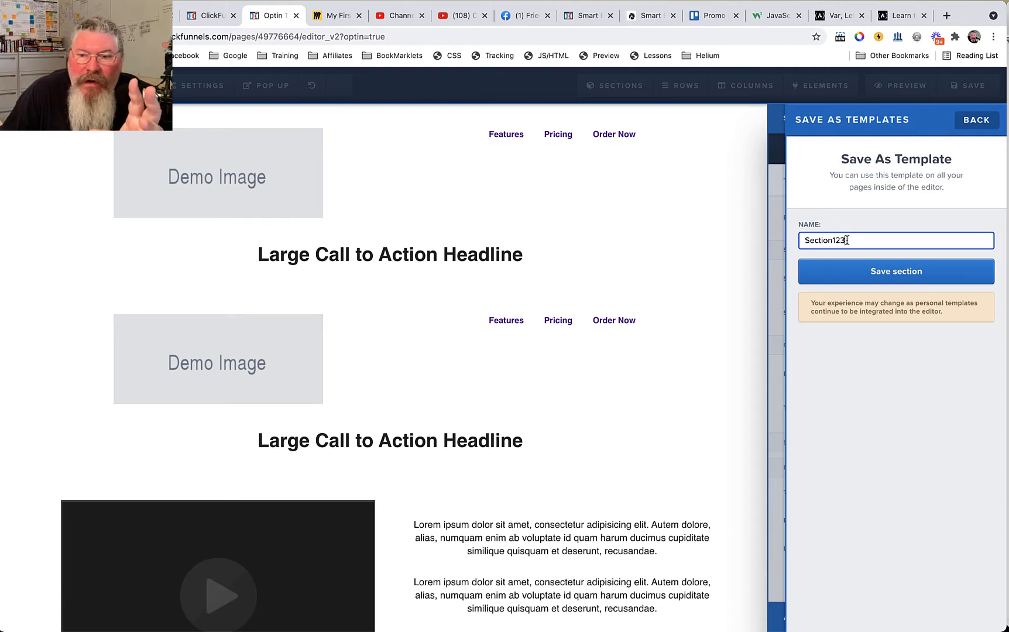
{"action": "left_click", "coordinate": [878, 272]}
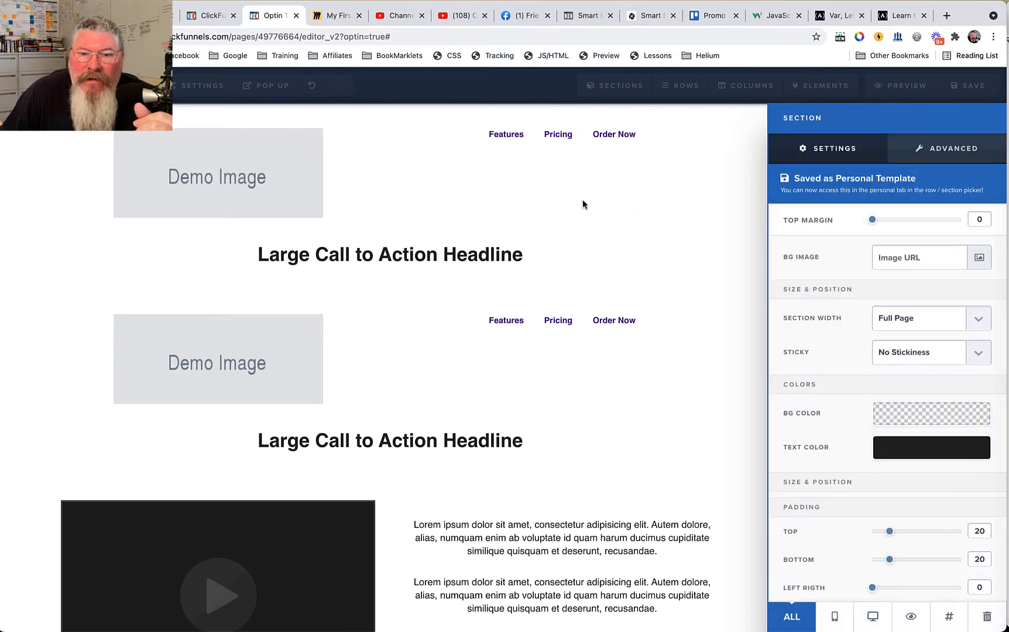
{"action": "left_click", "coordinate": [583, 201]}
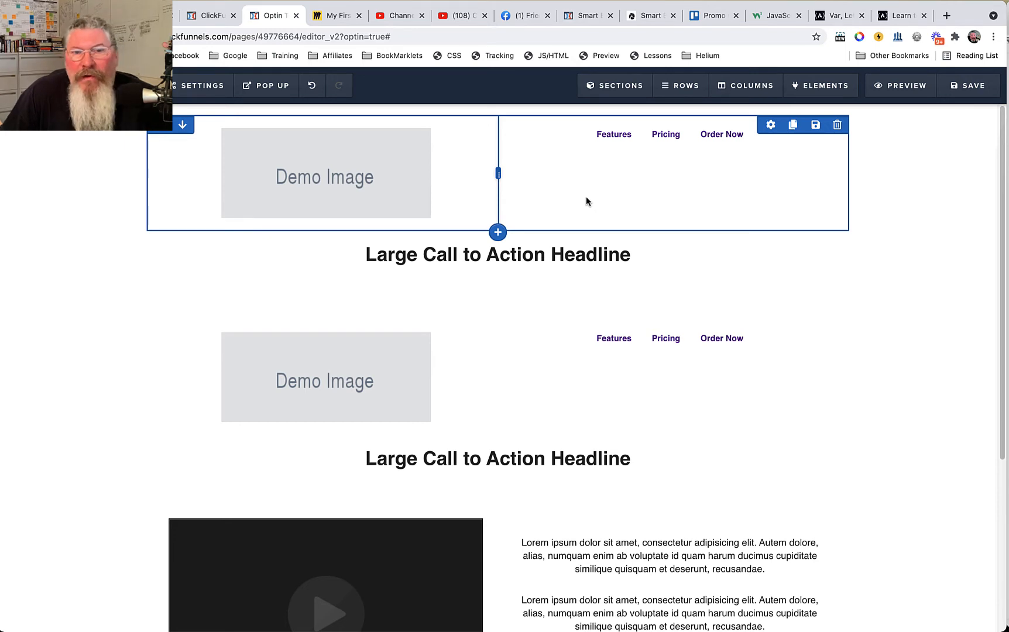
Step: Add the saved section Section123 to the page between the duplicated header section and the video section
{"action": "left_click", "coordinate": [619, 89]}
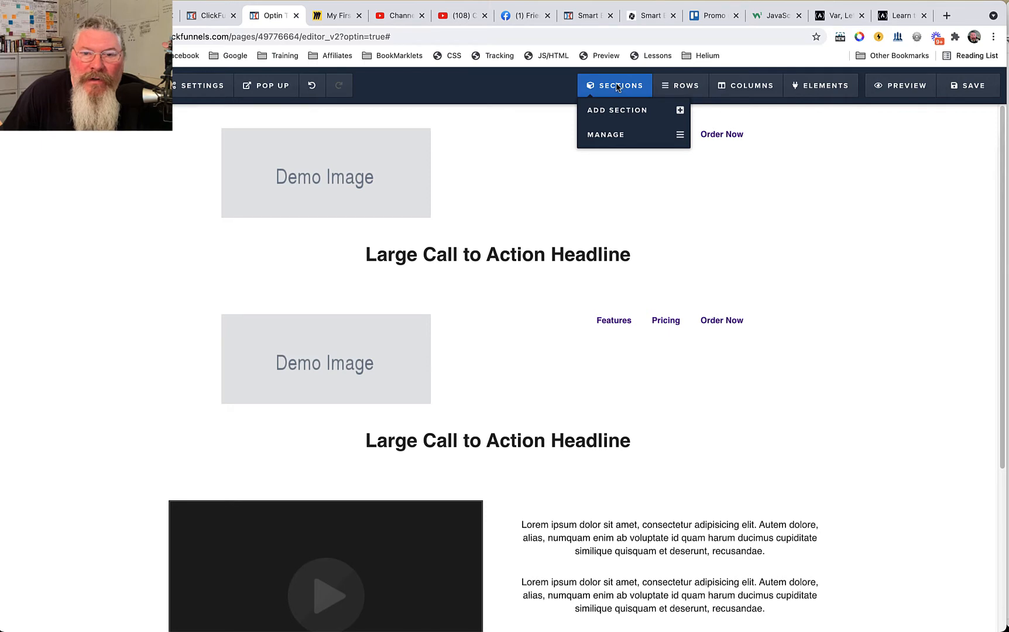
{"action": "left_click", "coordinate": [613, 113]}
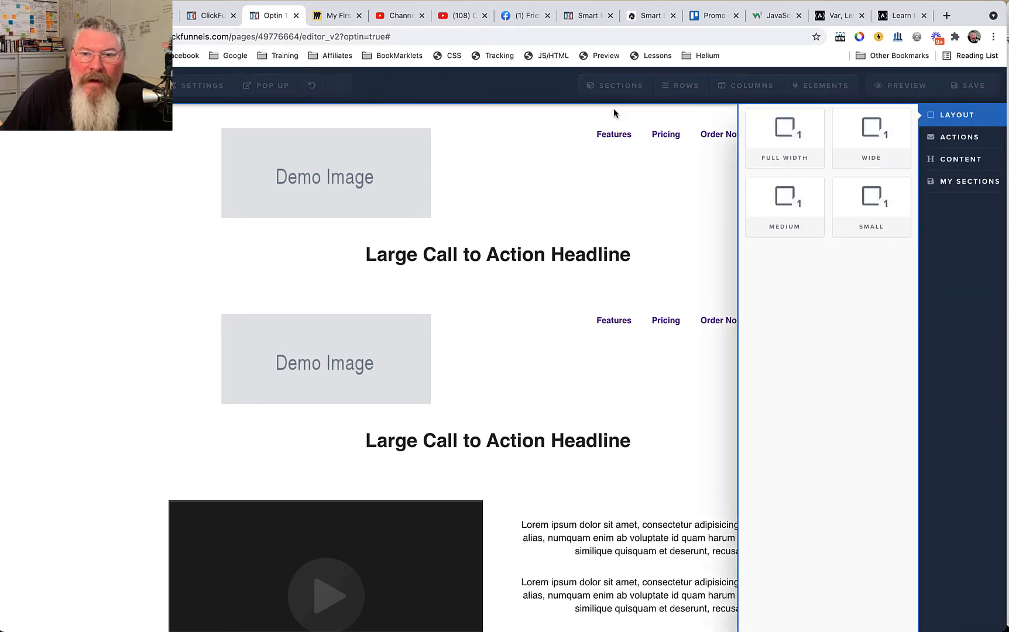
{"action": "left_click", "coordinate": [962, 186]}
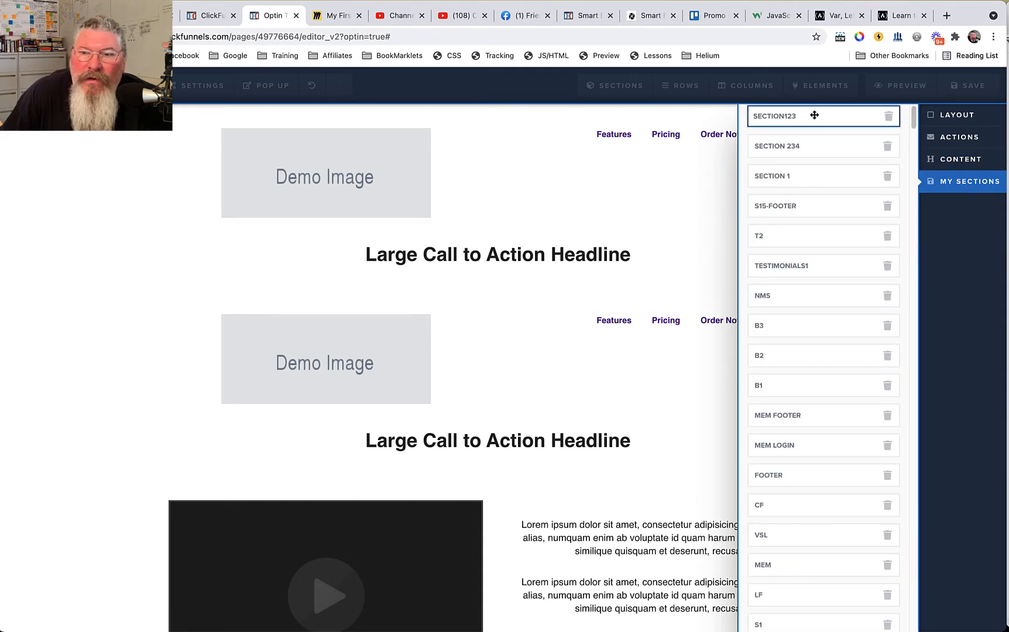
{"action": "left_click_drag", "start_coordinate": [814, 115], "coordinate": [513, 366]}
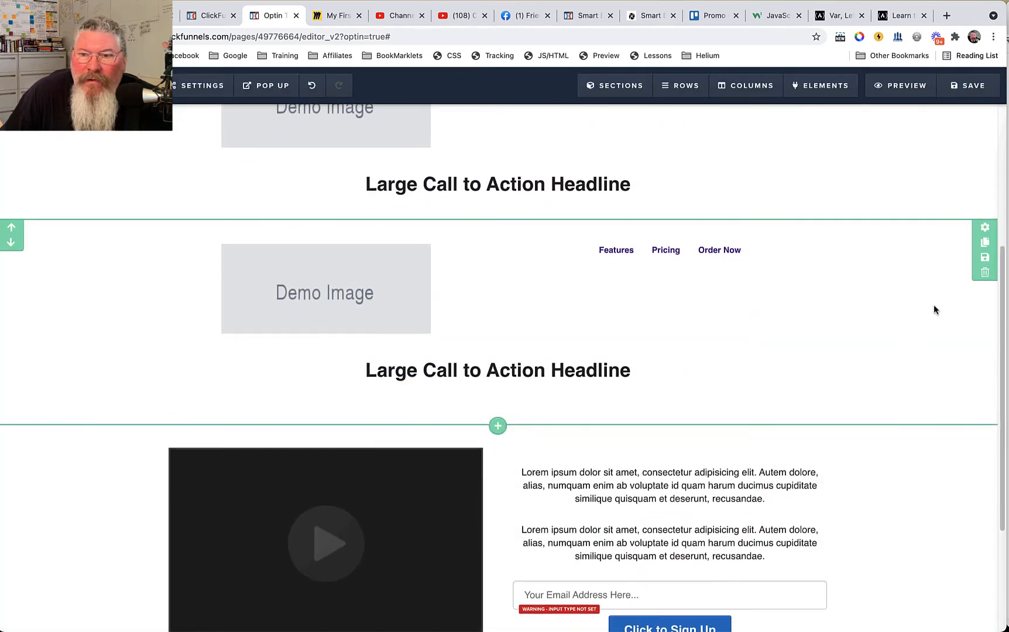
{"action": "scroll", "coordinate": [933, 309], "scroll_direction": "up", "scroll_amount": 5}
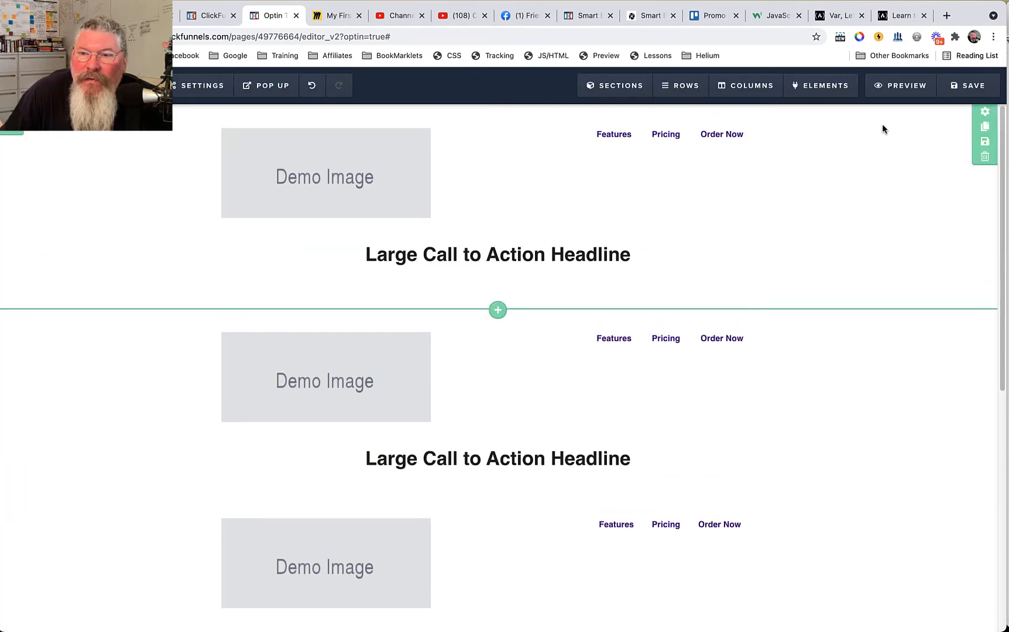
Step: Delete the original and duplicated header sections, confirming each deletion, so only the inserted template section is kept
{"action": "left_click", "coordinate": [985, 158]}
{"action": "key", "text": "Return"}
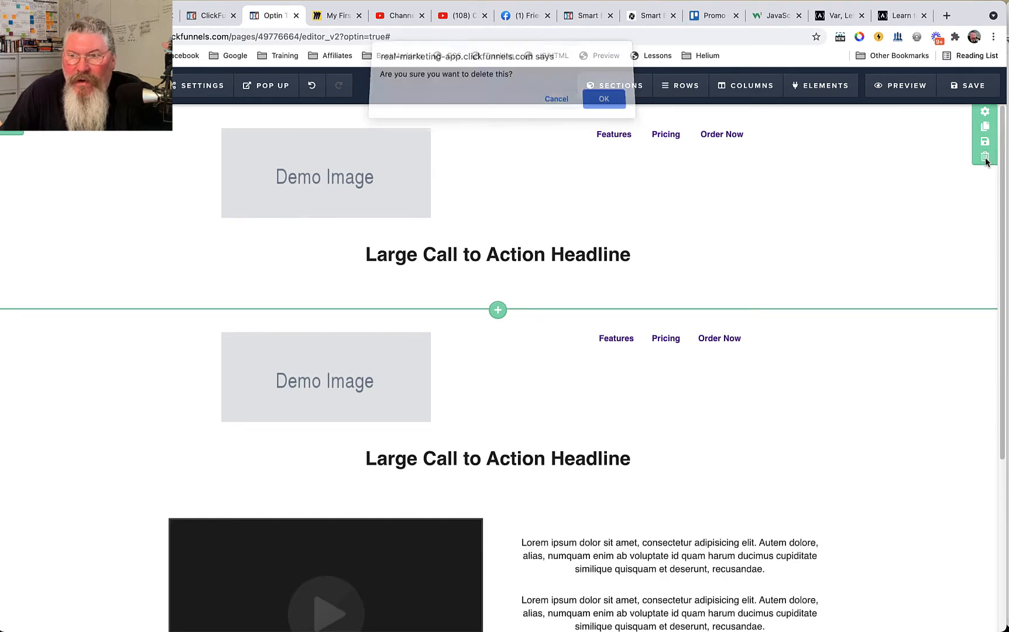
{"action": "left_click", "coordinate": [985, 158]}
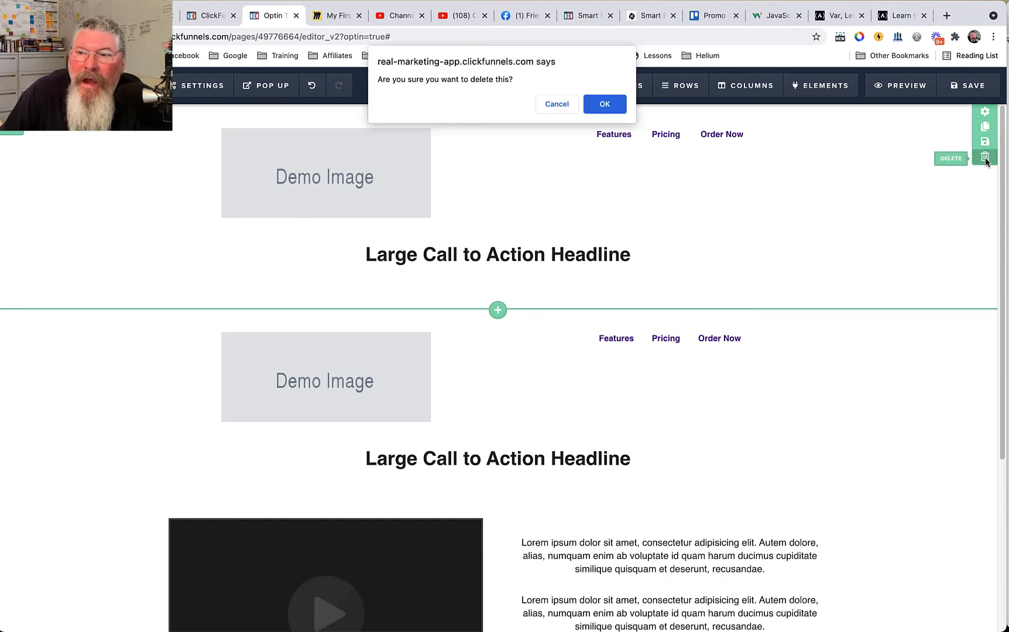
{"action": "left_click", "coordinate": [604, 106]}
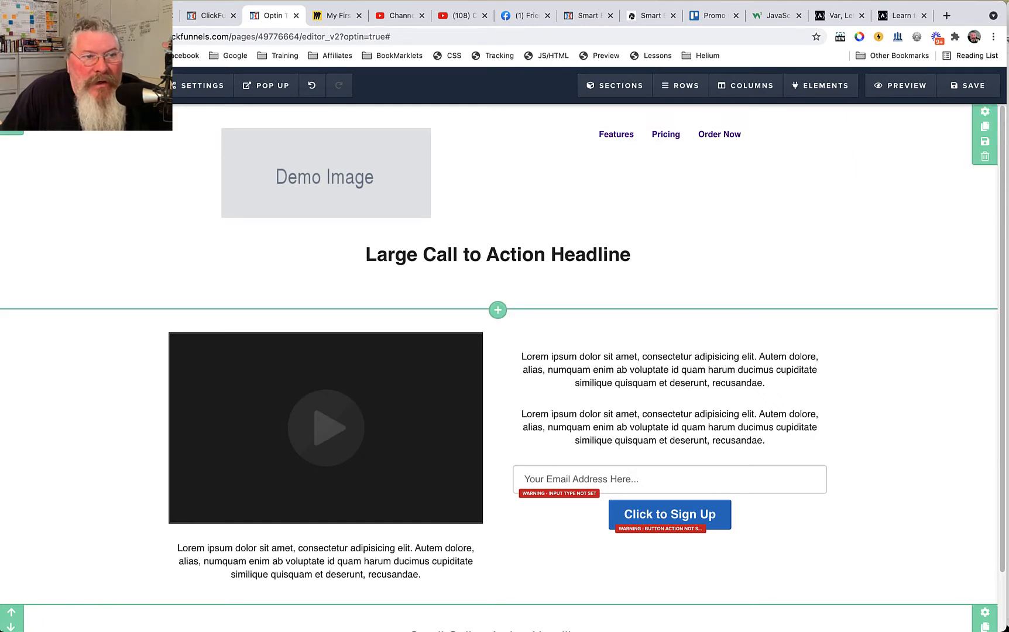
Step: Move the header section down below the video section and back up above it using its reorder controls
{"action": "left_click", "coordinate": [12, 133]}
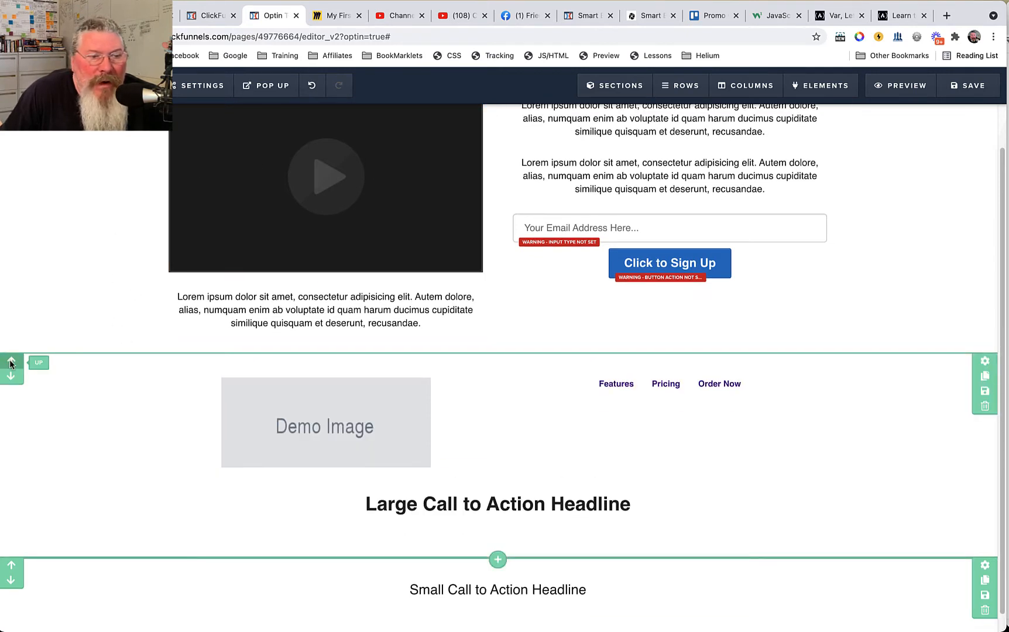
{"action": "left_click", "coordinate": [11, 361]}
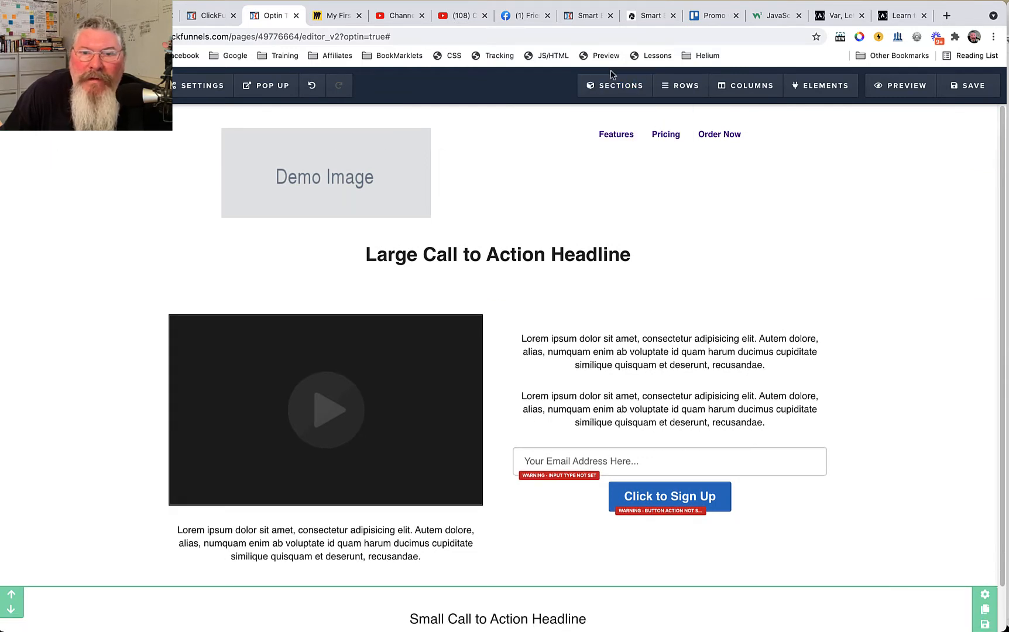
Step: Open the header section's settings from the list of all sections and return to the page
{"action": "left_click", "coordinate": [614, 85]}
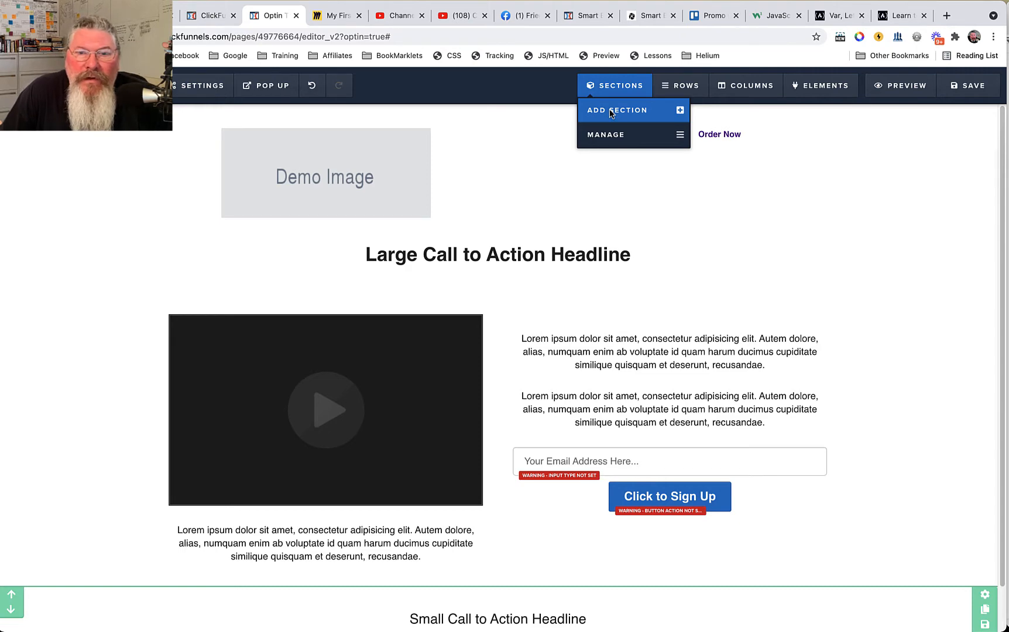
{"action": "left_click", "coordinate": [606, 135]}
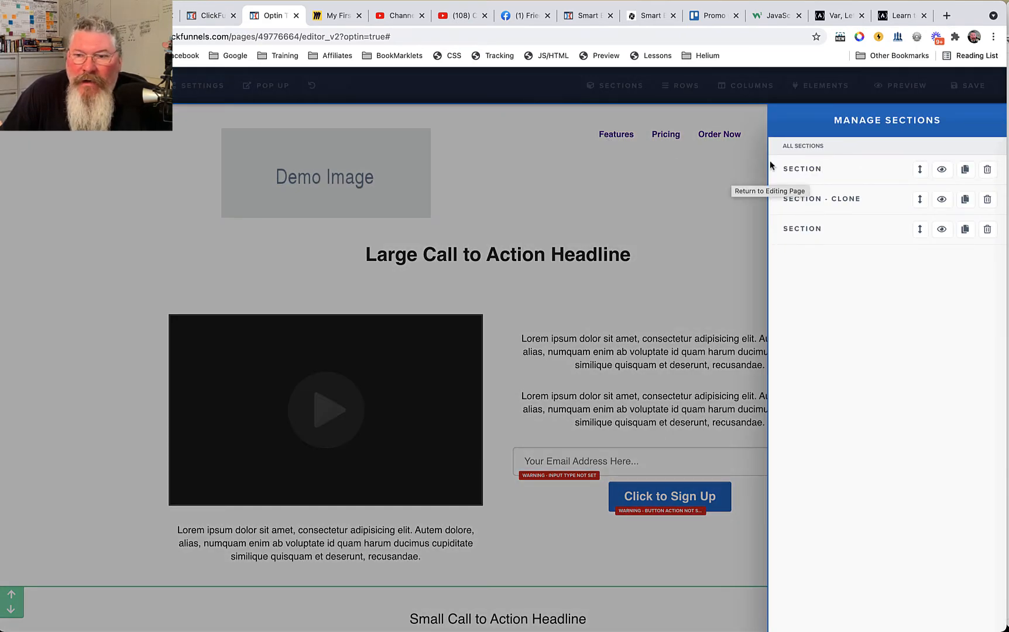
{"action": "left_click", "coordinate": [803, 169]}
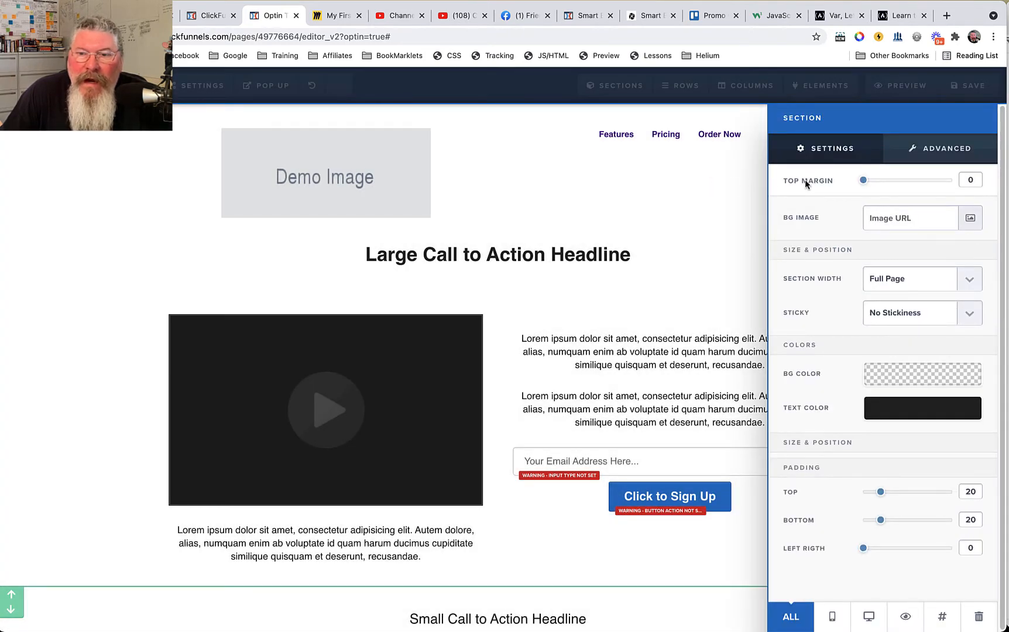
{"action": "left_click", "coordinate": [705, 198]}
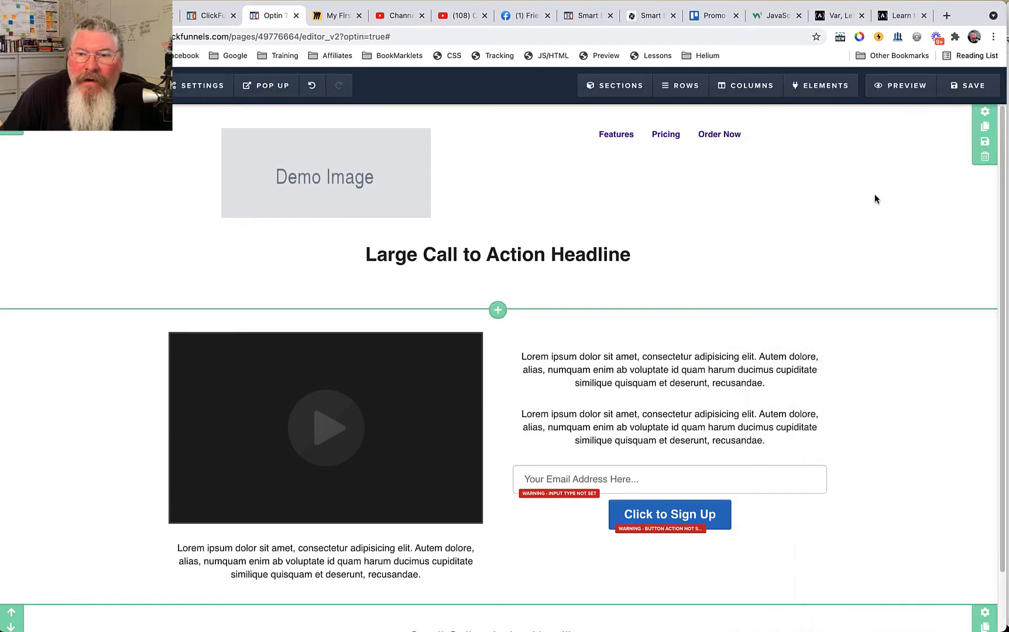
Step: In the section manager, reorder the header section below Section - Clone and back to first place
{"action": "mouse_move", "coordinate": [620, 89]}
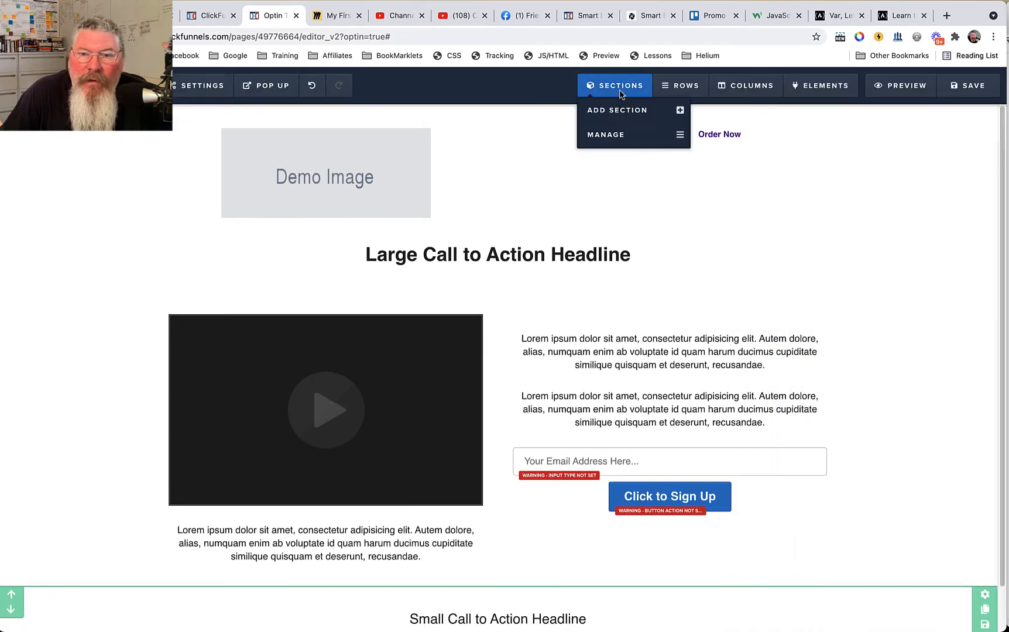
{"action": "left_click", "coordinate": [602, 138]}
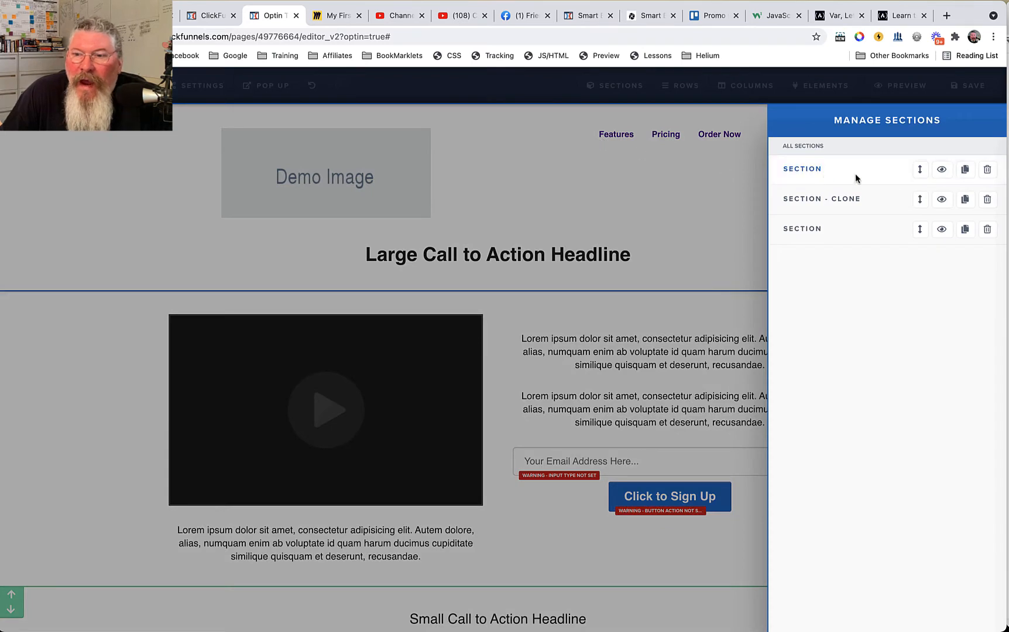
{"action": "left_click_drag", "start_coordinate": [919, 169], "coordinate": [919, 205]}
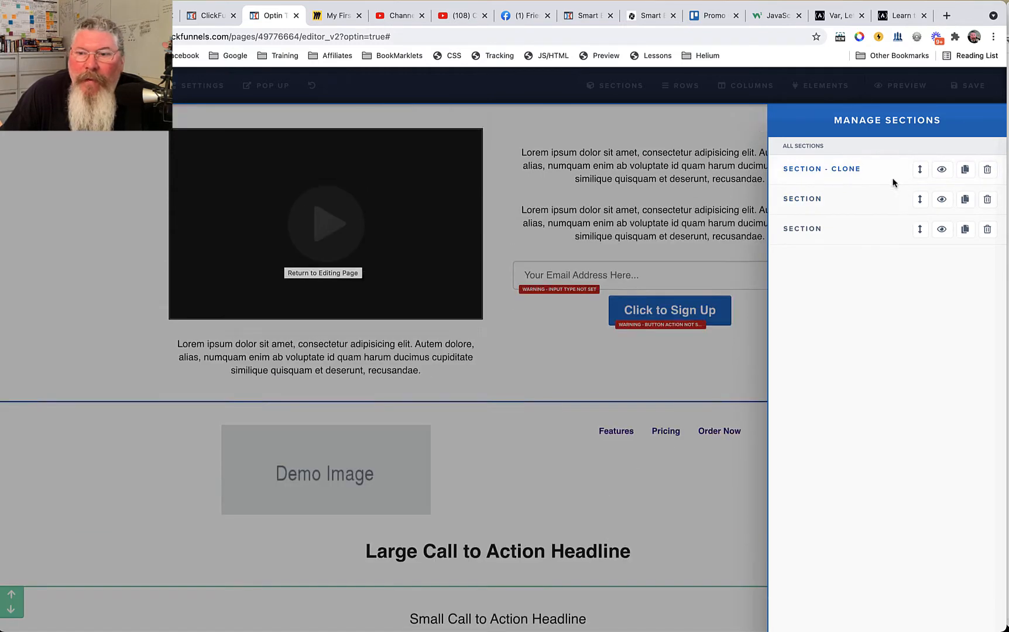
{"action": "left_click_drag", "start_coordinate": [919, 199], "coordinate": [917, 169]}
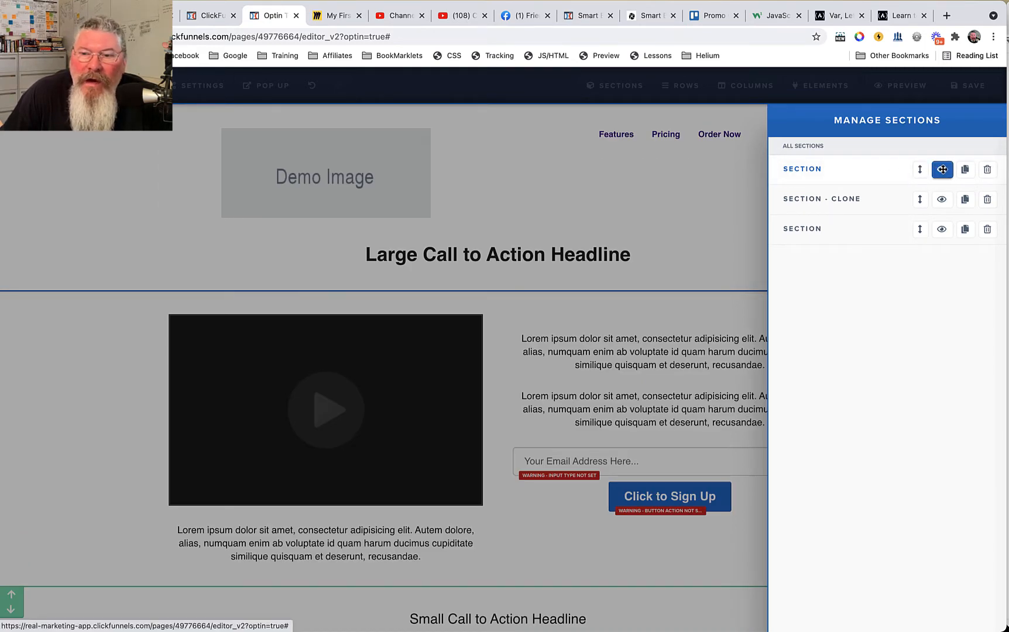
Step: Toggle the visibility of the sections off and back on in the section manager, and return to the page
{"action": "left_click", "coordinate": [942, 169]}
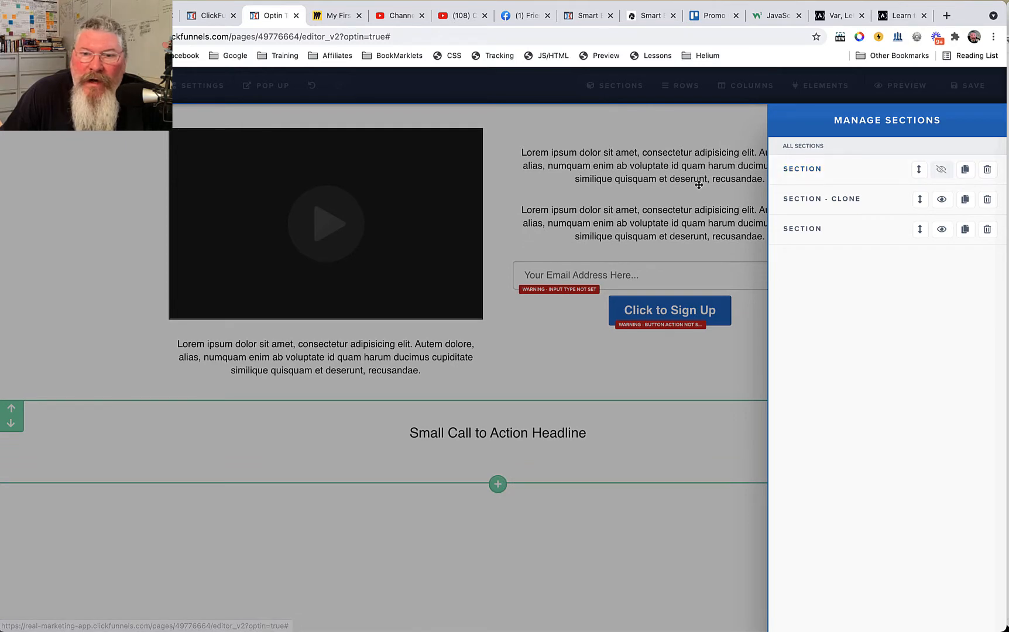
{"action": "left_click", "coordinate": [941, 199]}
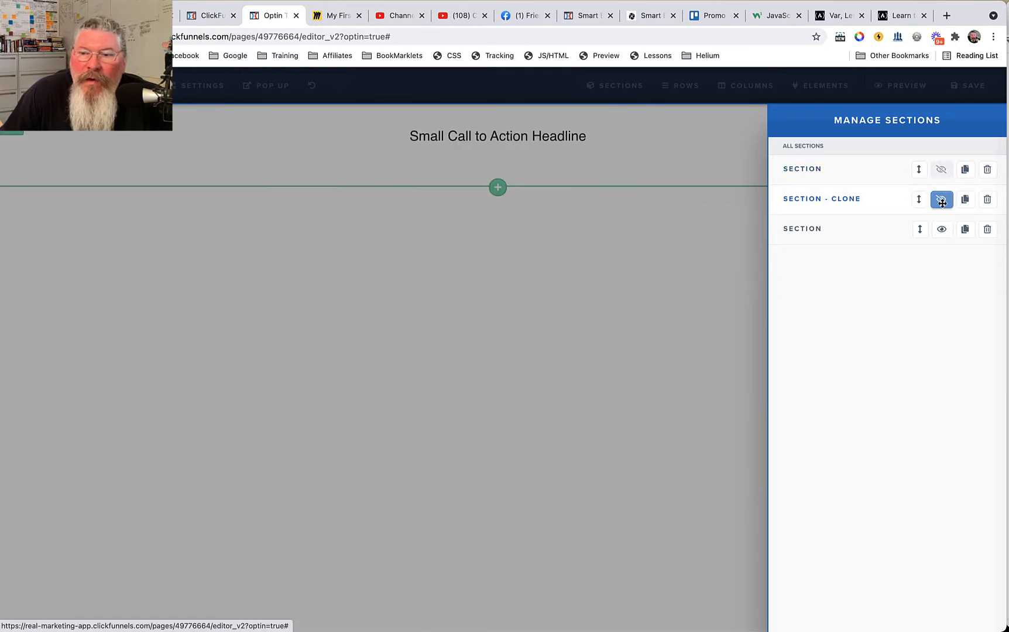
{"action": "left_click", "coordinate": [941, 229]}
{"action": "left_click", "coordinate": [941, 229]}
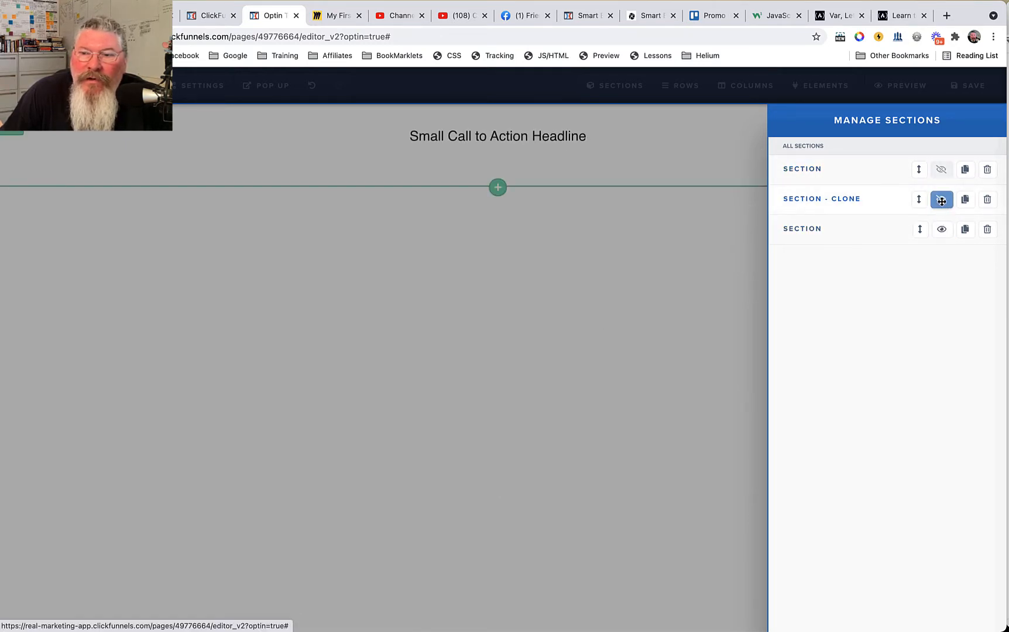
{"action": "left_click", "coordinate": [942, 199]}
{"action": "left_click", "coordinate": [941, 170]}
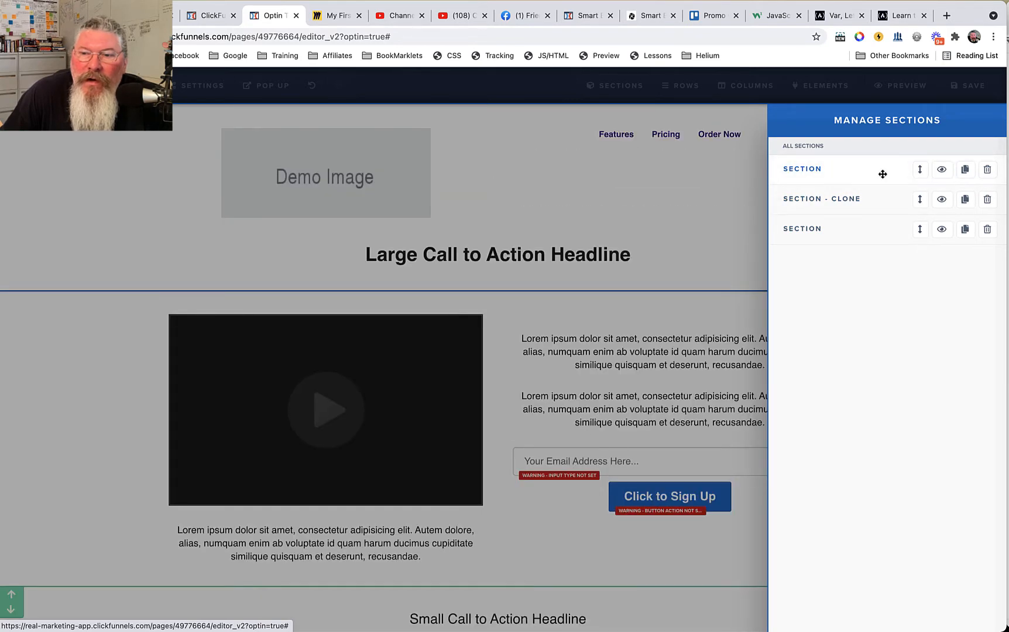
{"action": "left_click", "coordinate": [941, 169]}
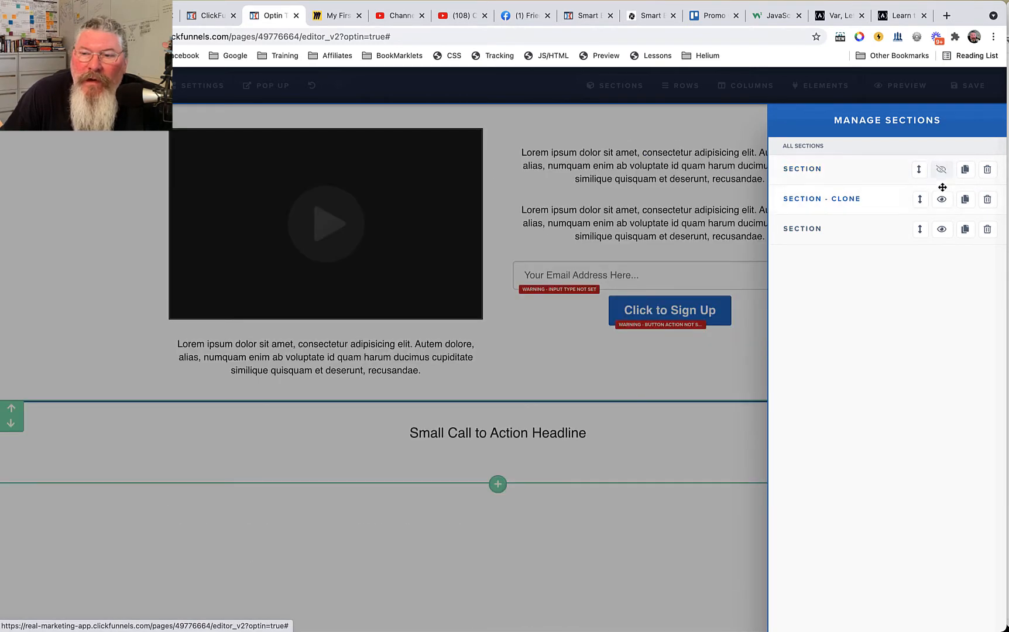
{"action": "left_click", "coordinate": [941, 169]}
{"action": "left_click", "coordinate": [669, 158]}
Step: Open the row manager to review the rows listed under each section, and return to the page
{"action": "mouse_move", "coordinate": [681, 91]}
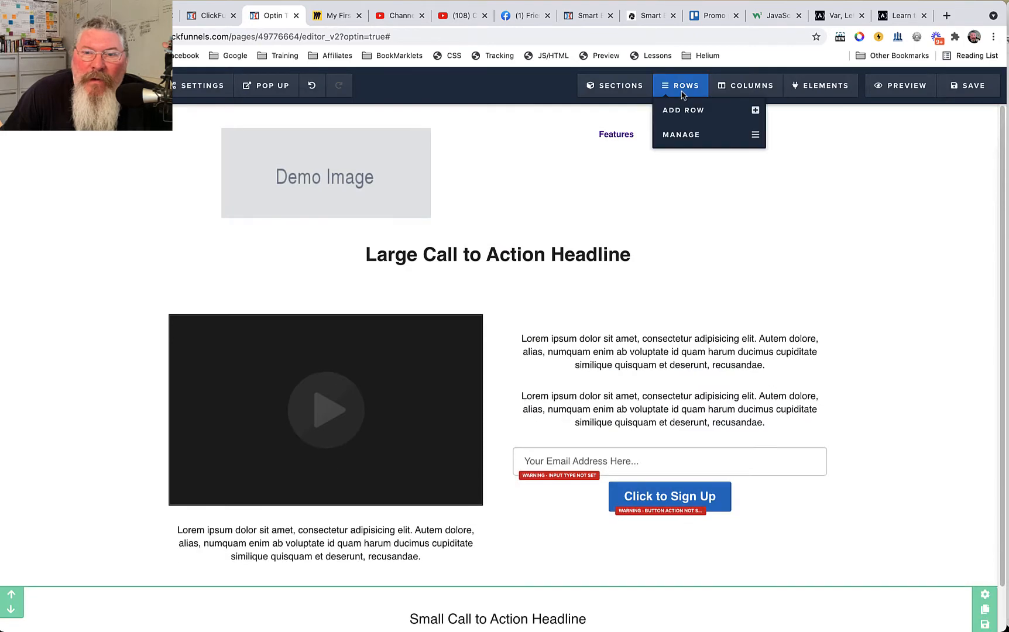
{"action": "left_click", "coordinate": [672, 138]}
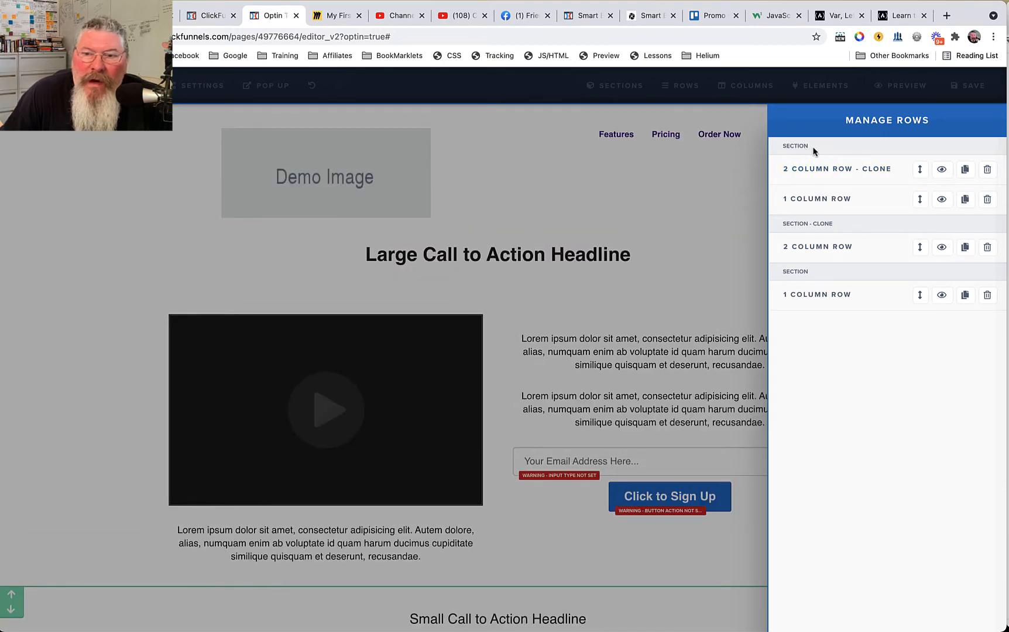
{"action": "left_click", "coordinate": [619, 85]}
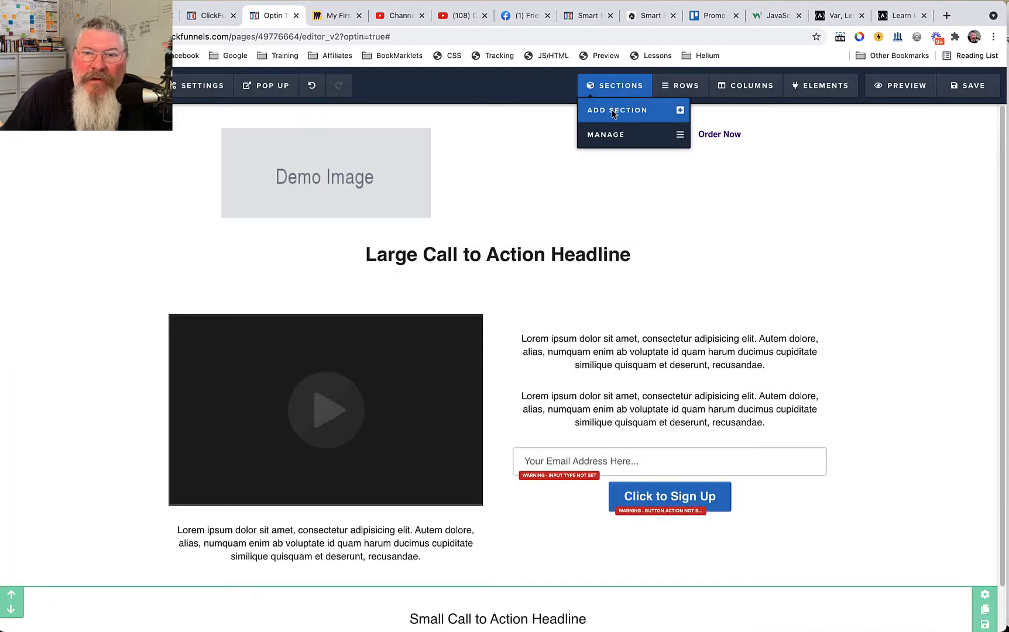
Step: Add the saved section SECTION123 above the header section, as the first section on the page
{"action": "left_click", "coordinate": [611, 109]}
{"action": "left_click", "coordinate": [949, 180]}
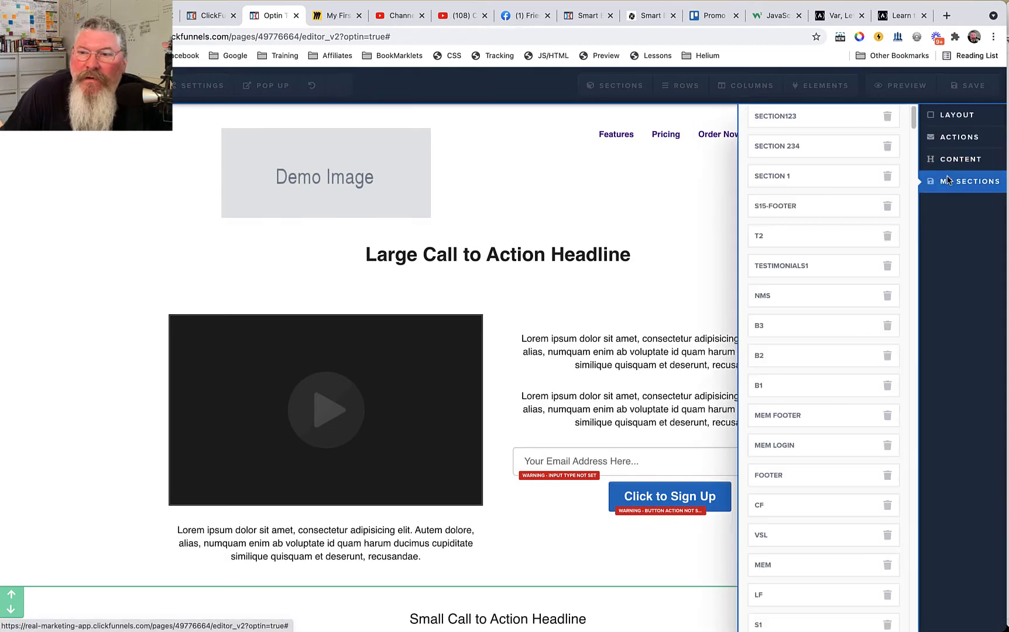
{"action": "left_click_drag", "start_coordinate": [825, 118], "coordinate": [499, 121]}
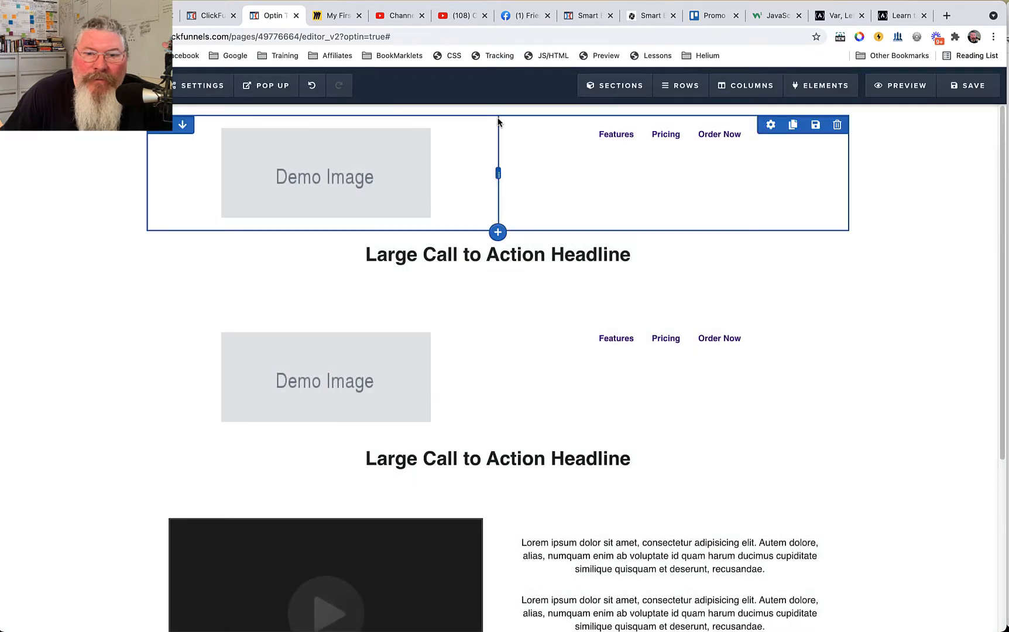
Step: Review the list of all sections in the section manager and return to the page
{"action": "left_click", "coordinate": [614, 88]}
{"action": "left_click", "coordinate": [604, 135]}
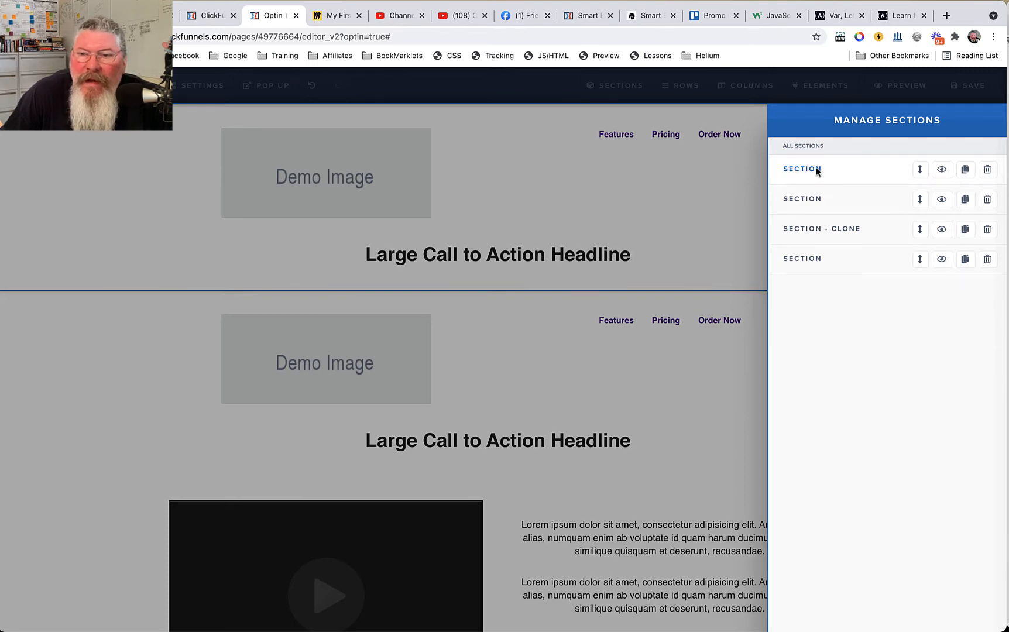
{"action": "scroll", "coordinate": [802, 197], "scroll_direction": "down", "scroll_amount": 2}
{"action": "scroll", "coordinate": [804, 169], "scroll_direction": "up", "scroll_amount": 2}
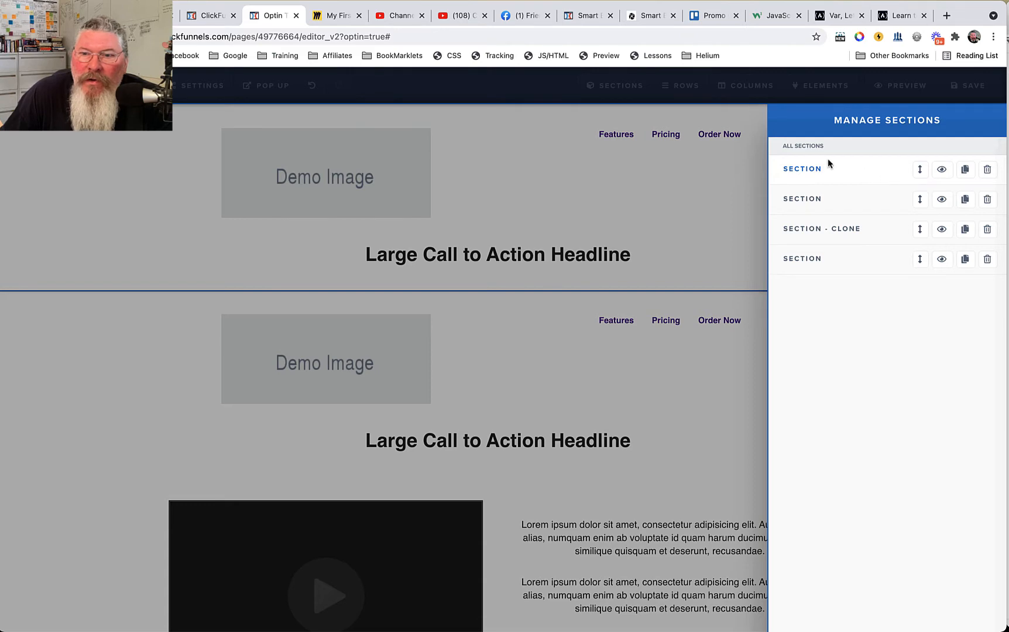
{"action": "left_click", "coordinate": [698, 128]}
Step: Review the rows grouped by section in the row manager, matching them to the page, and return to editing
{"action": "mouse_move", "coordinate": [680, 85]}
{"action": "left_click", "coordinate": [681, 135]}
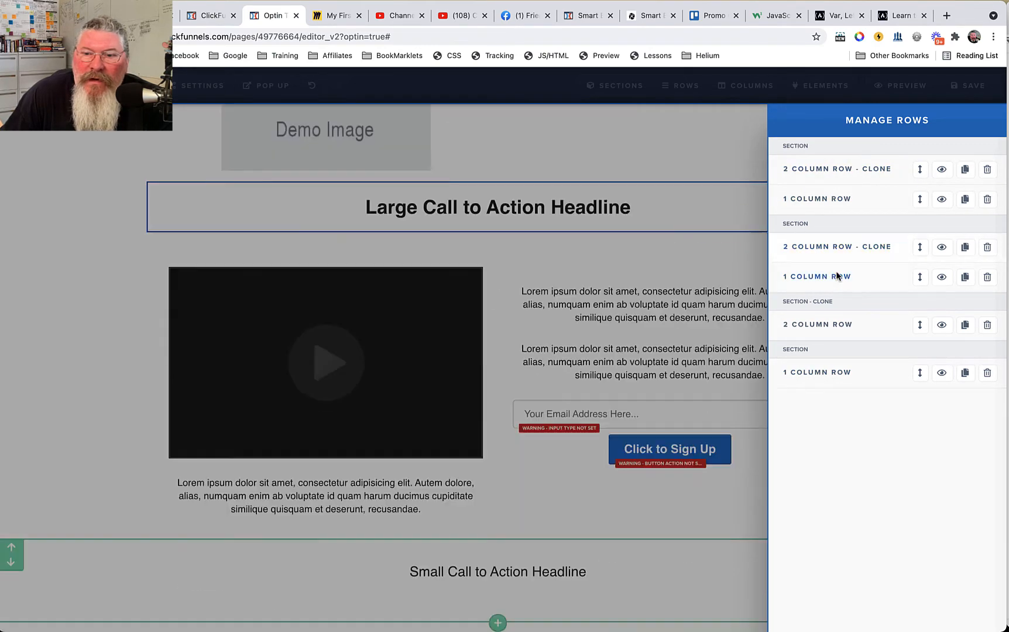
{"action": "left_click", "coordinate": [692, 180]}
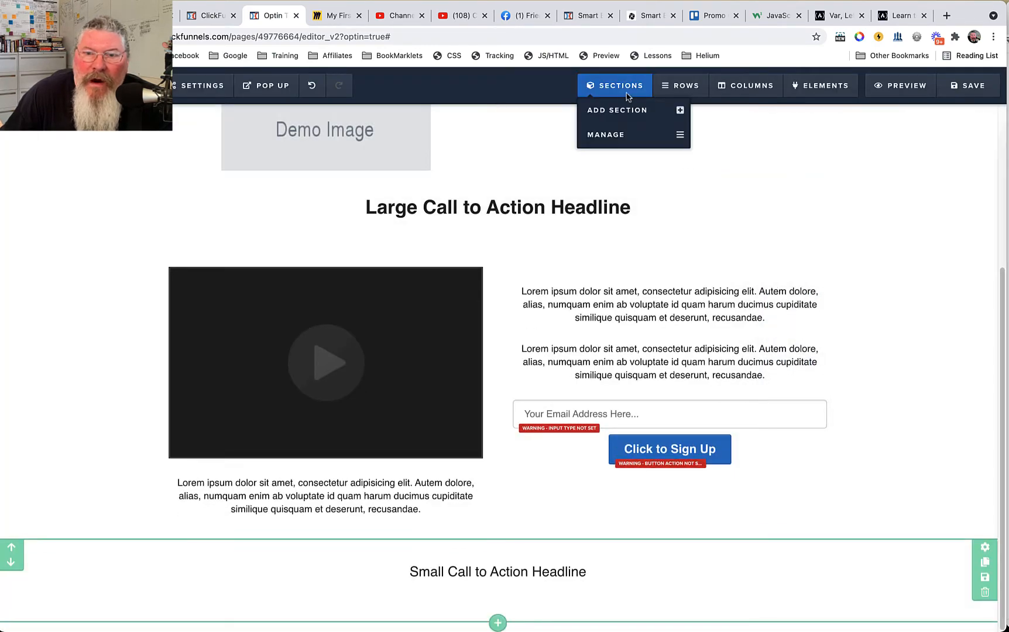
Step: Hide the first two sections, which hold the demo image headers, in the section manager and return to the page
{"action": "left_click", "coordinate": [609, 133]}
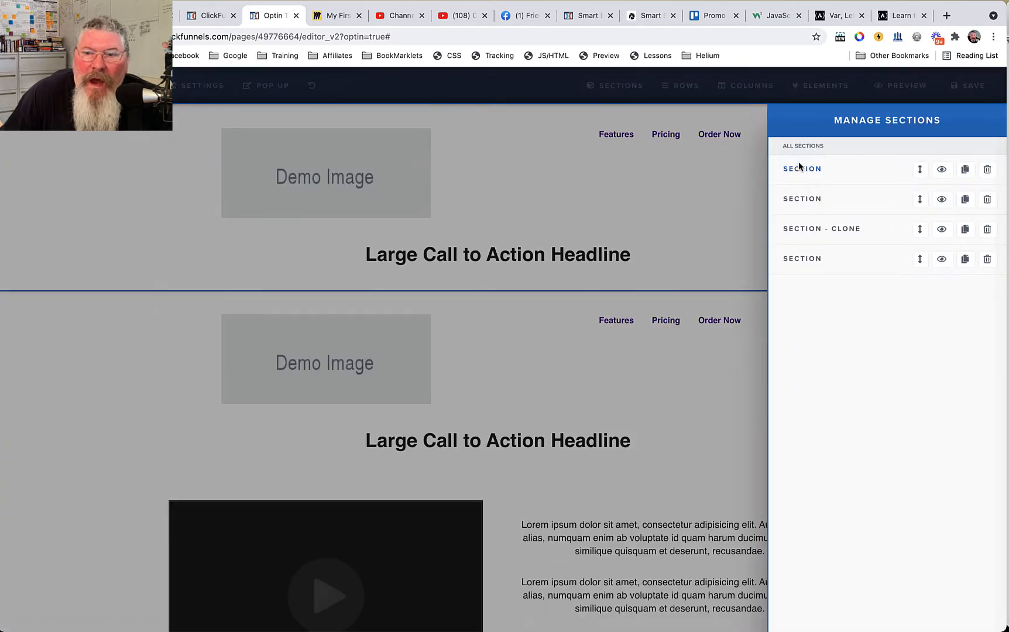
{"action": "left_click", "coordinate": [942, 169]}
{"action": "left_click", "coordinate": [941, 199]}
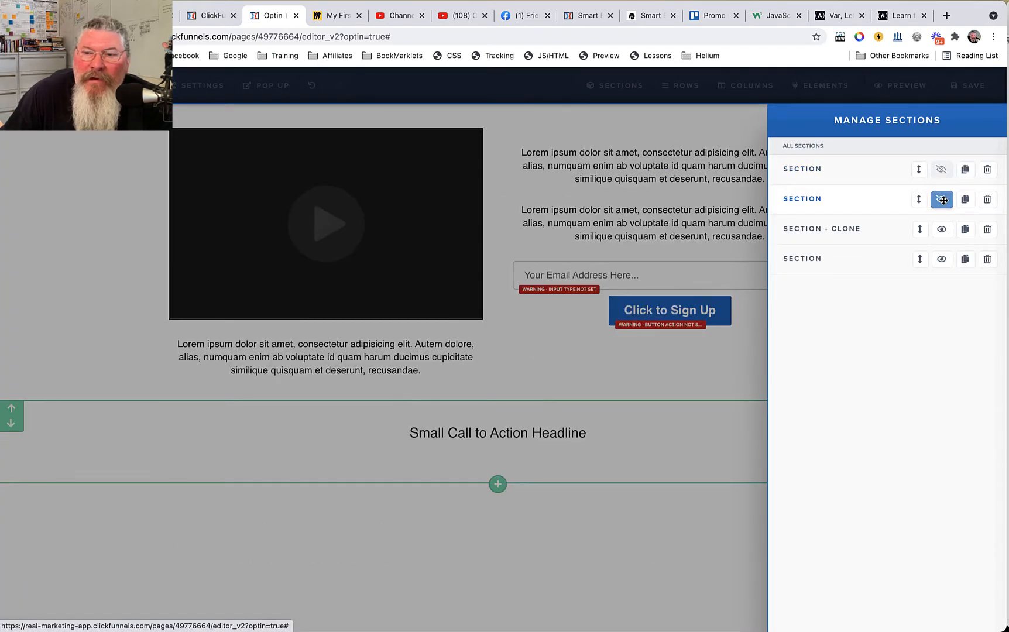
{"action": "left_click", "coordinate": [651, 191]}
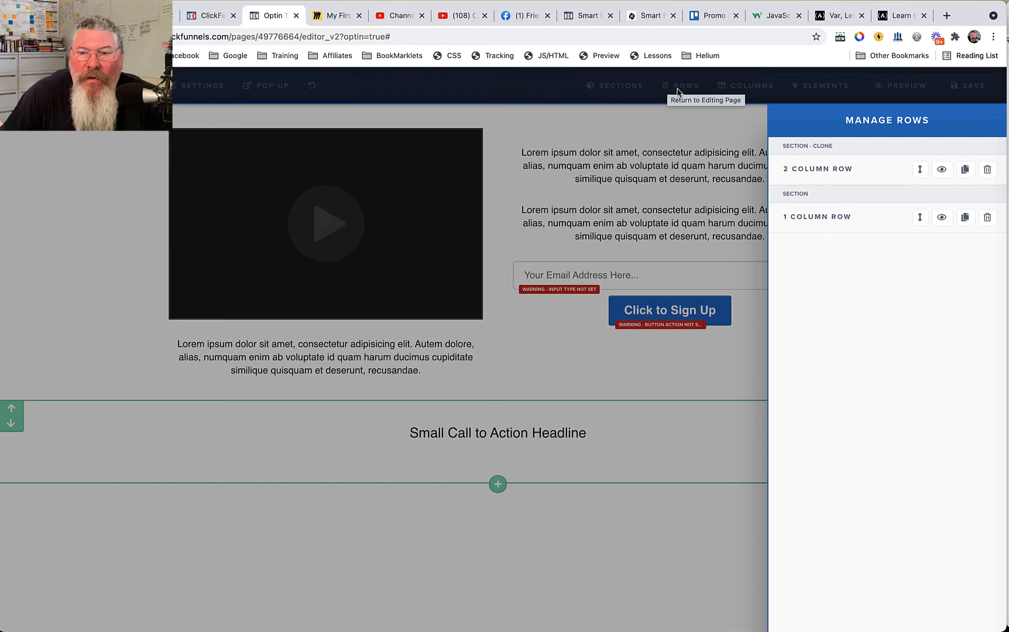
Step: Check which rows and elements the managers list while the two header sections are hidden, and return to the page
{"action": "left_click", "coordinate": [687, 163]}
{"action": "mouse_move", "coordinate": [819, 88]}
{"action": "left_click", "coordinate": [803, 135]}
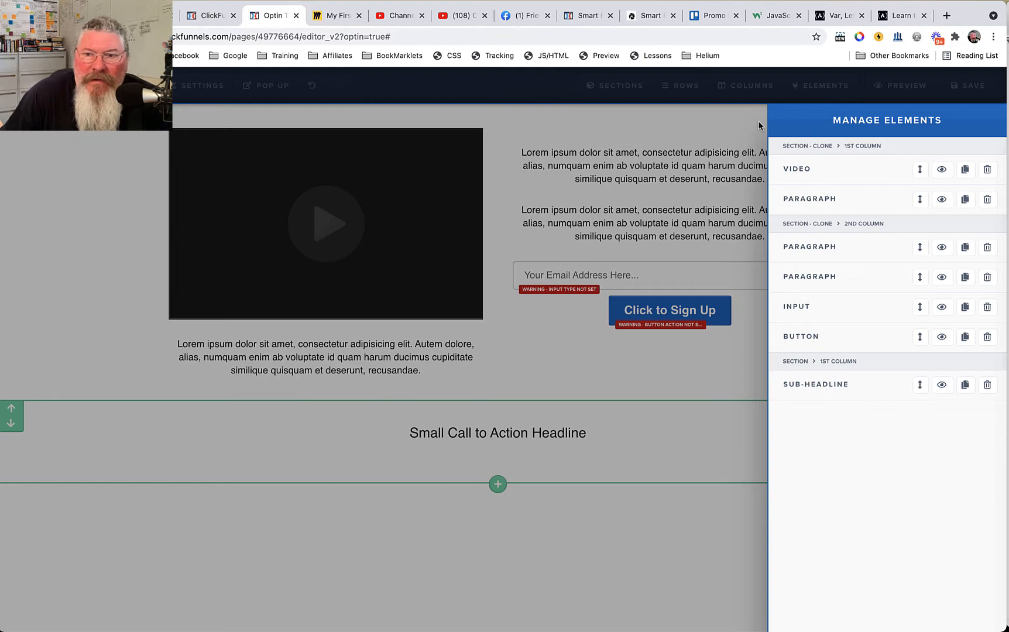
{"action": "left_click", "coordinate": [681, 128]}
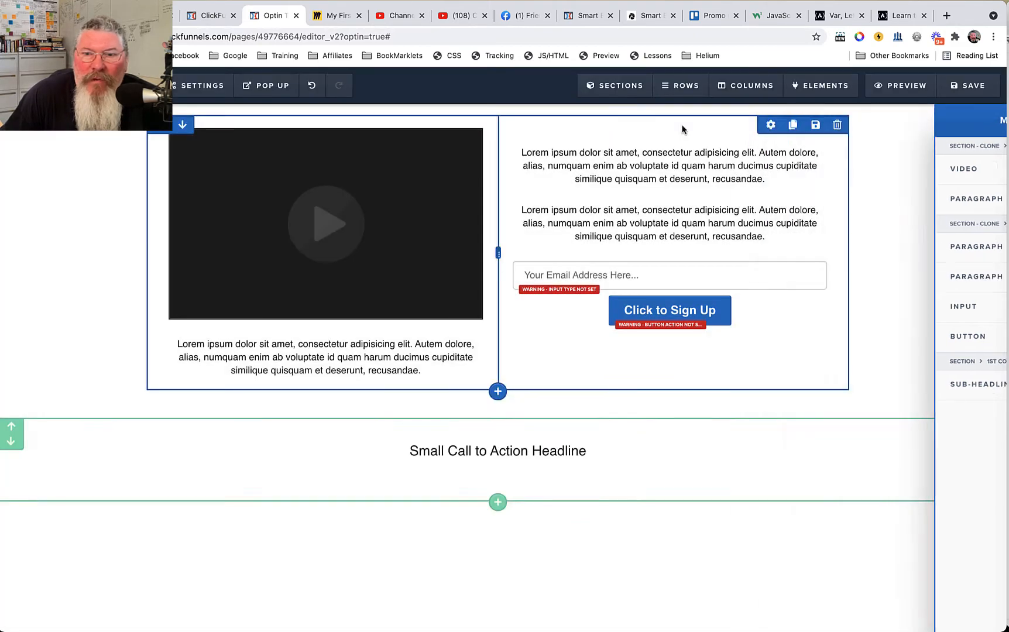
Step: Make the two hidden header sections visible again in the section manager and return to the page
{"action": "mouse_move", "coordinate": [617, 86]}
{"action": "left_click", "coordinate": [615, 134]}
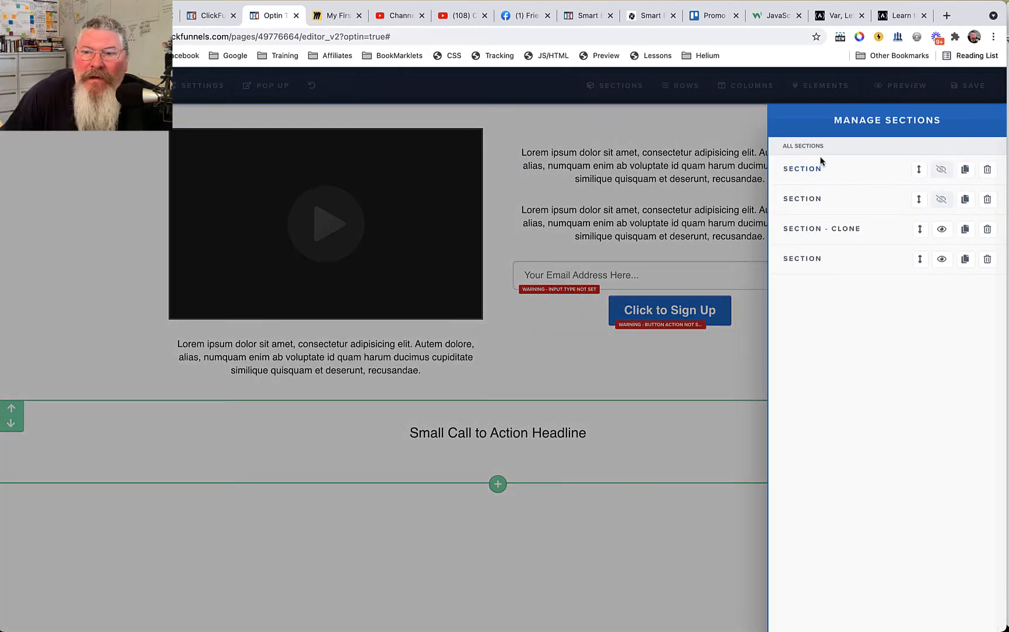
{"action": "left_click", "coordinate": [941, 169]}
{"action": "left_click", "coordinate": [941, 199]}
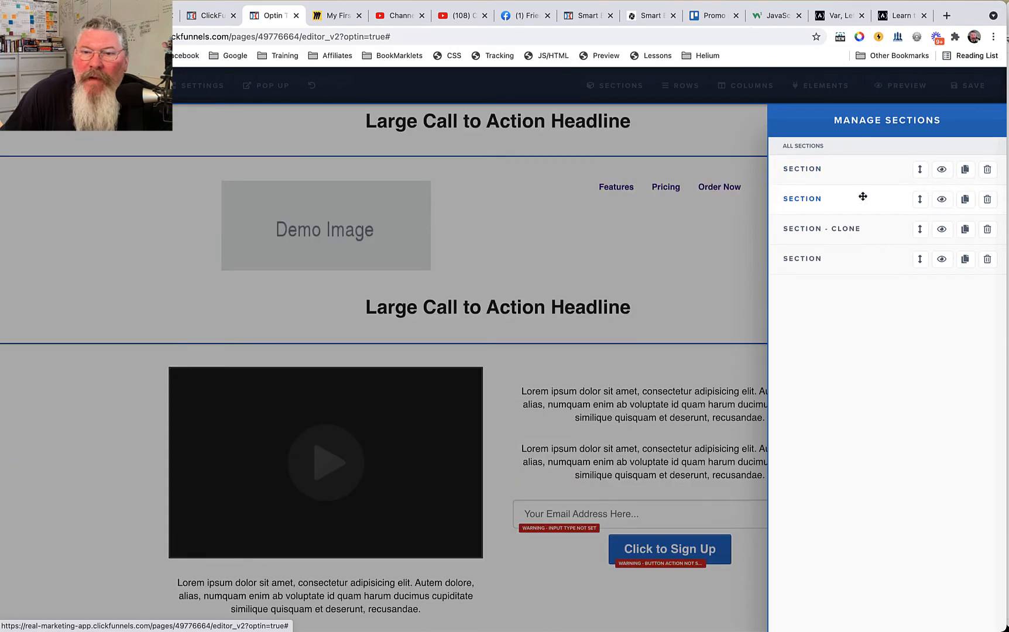
{"action": "left_click", "coordinate": [737, 170]}
Step: Review the row, element and column lists in their managers with all sections visible, and return to the page
{"action": "left_click", "coordinate": [680, 143]}
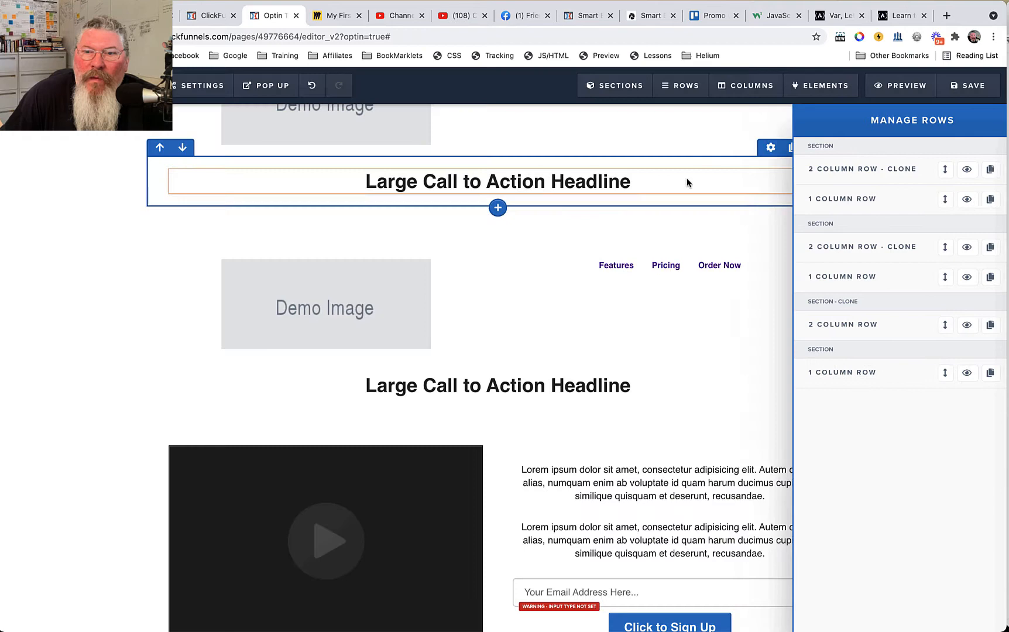
{"action": "mouse_move", "coordinate": [822, 85]}
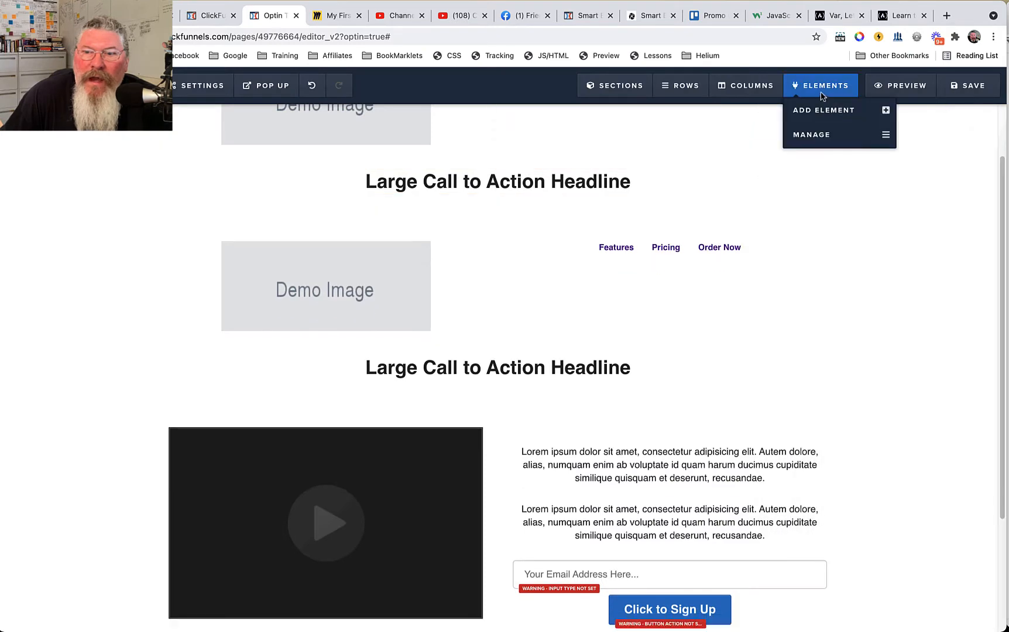
{"action": "left_click", "coordinate": [810, 133]}
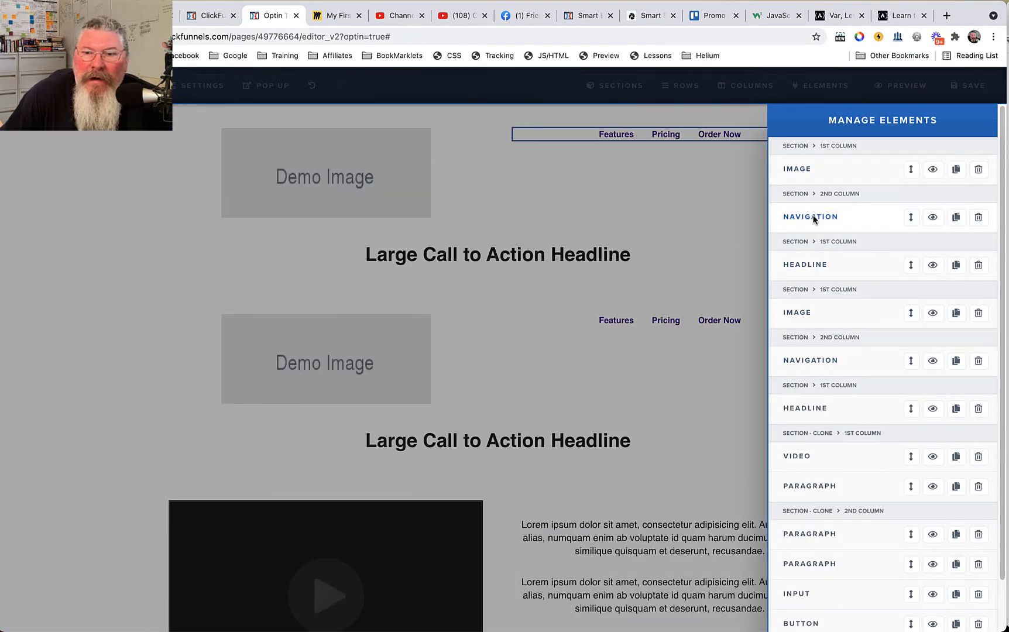
{"action": "left_click", "coordinate": [723, 235]}
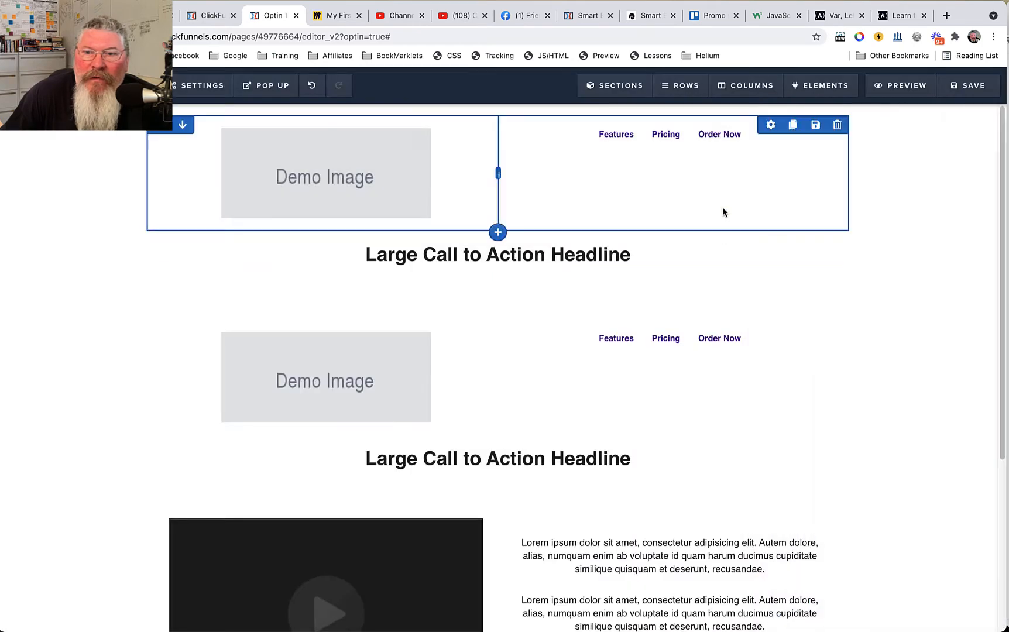
{"action": "left_click", "coordinate": [747, 86]}
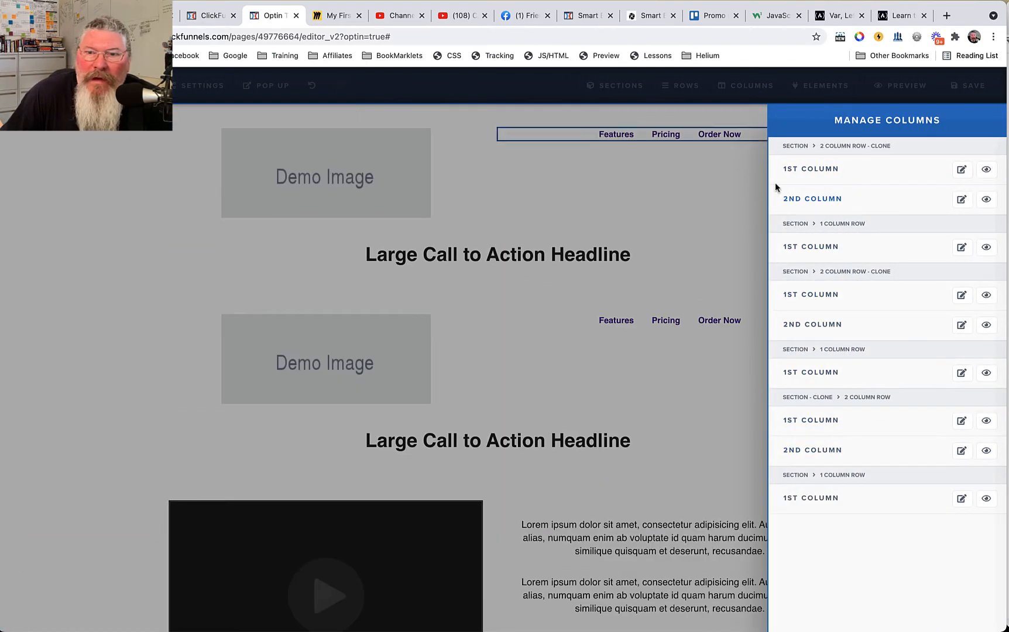
{"action": "left_click", "coordinate": [656, 175]}
Step: Add a new empty Full Width section at the very top of the page
{"action": "mouse_move", "coordinate": [620, 90]}
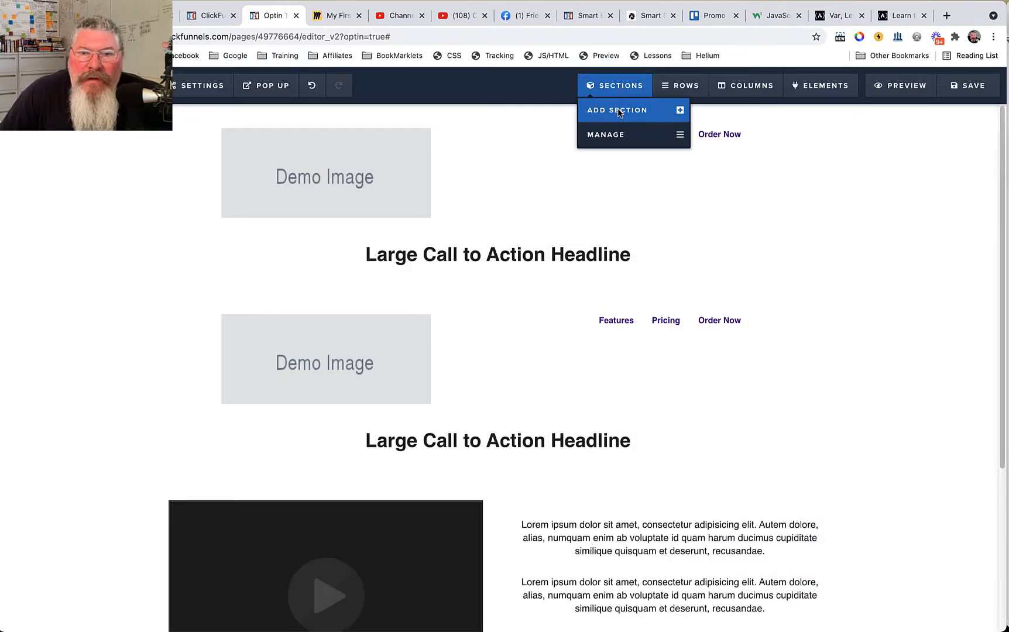
{"action": "left_click", "coordinate": [619, 111]}
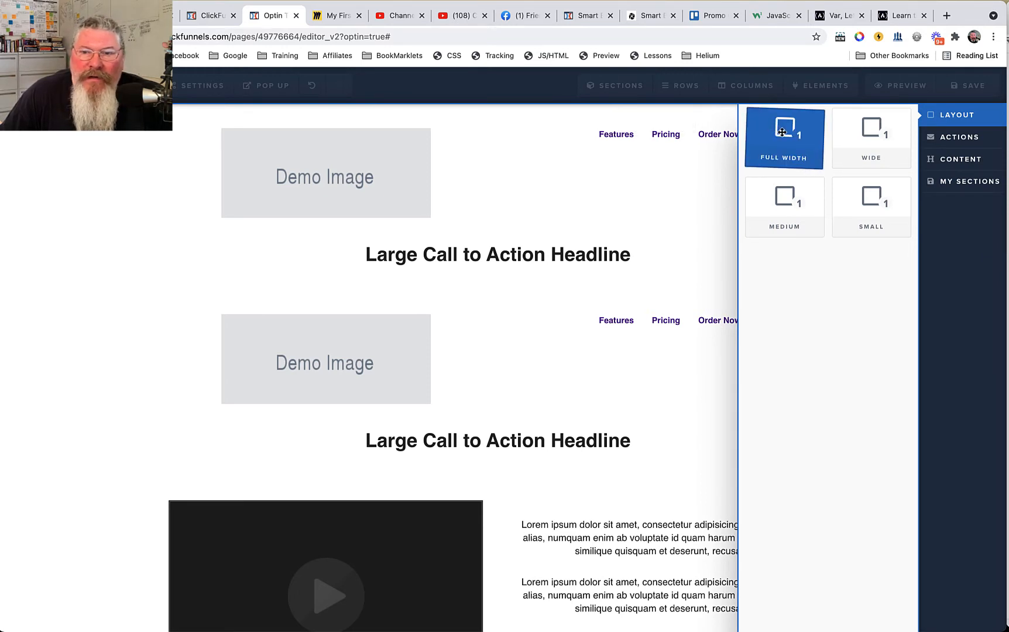
{"action": "left_click_drag", "start_coordinate": [782, 131], "coordinate": [501, 119]}
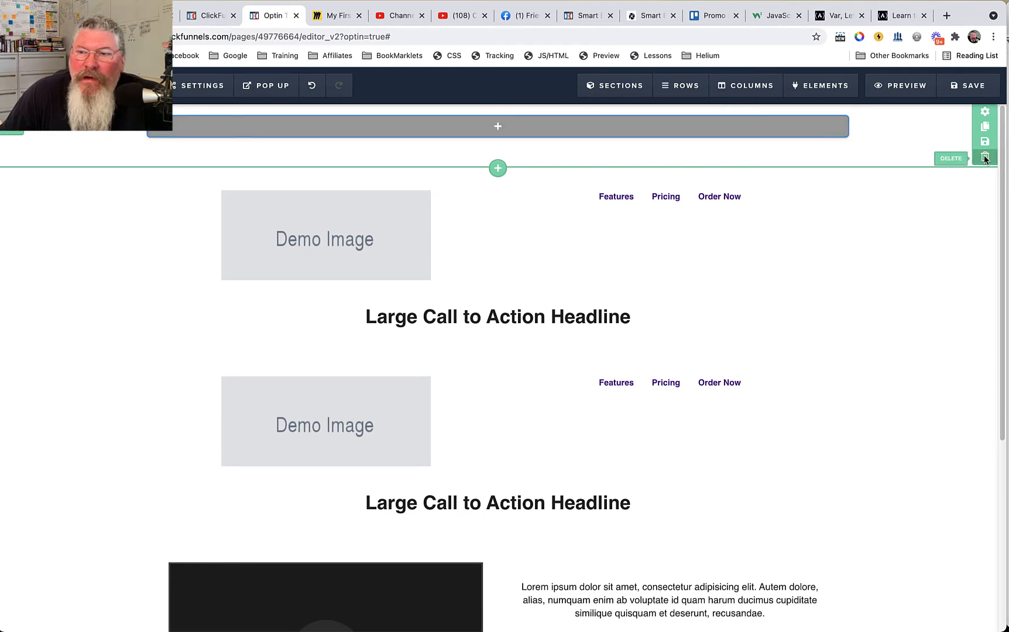
Step: Set the new empty section's width to Wide and close its settings
{"action": "left_click", "coordinate": [985, 113]}
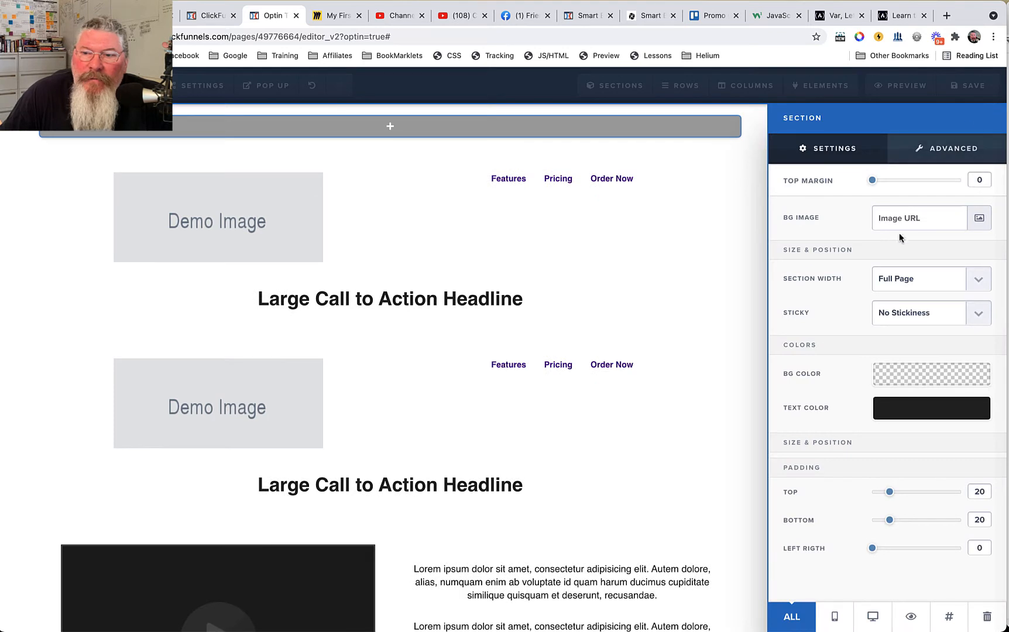
{"action": "left_click", "coordinate": [902, 281]}
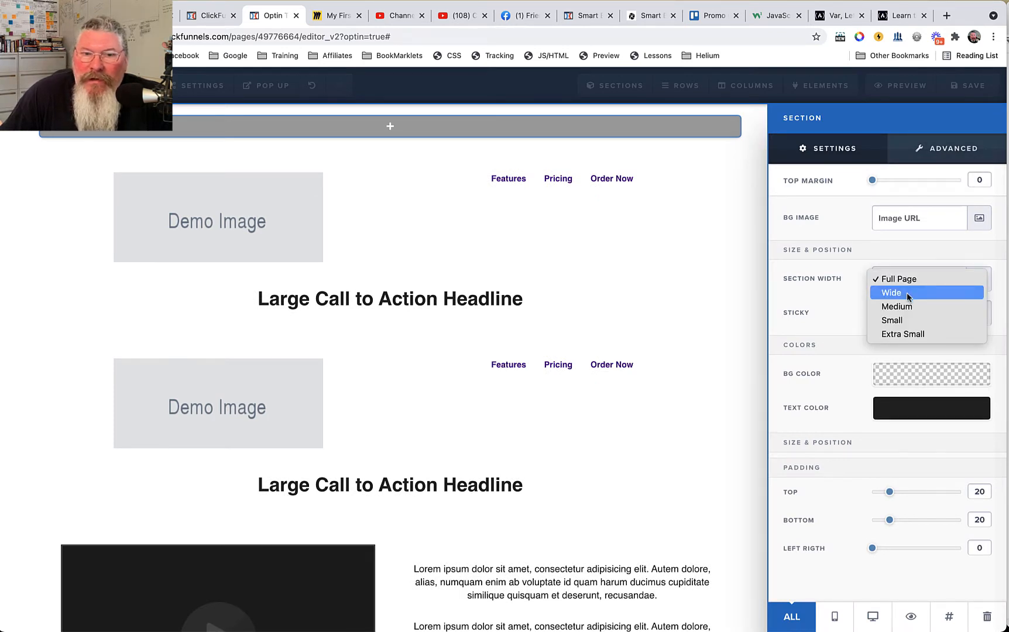
{"action": "left_click", "coordinate": [906, 293]}
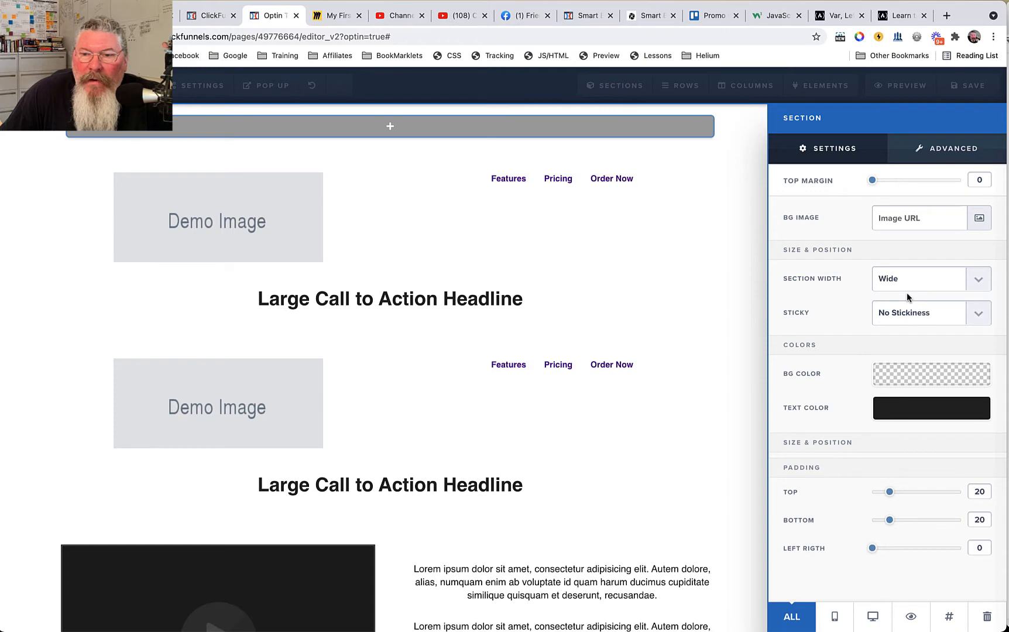
{"action": "left_click", "coordinate": [683, 231]}
Step: Add an empty Medium section above the wide section at the top of the page
{"action": "left_click", "coordinate": [609, 110]}
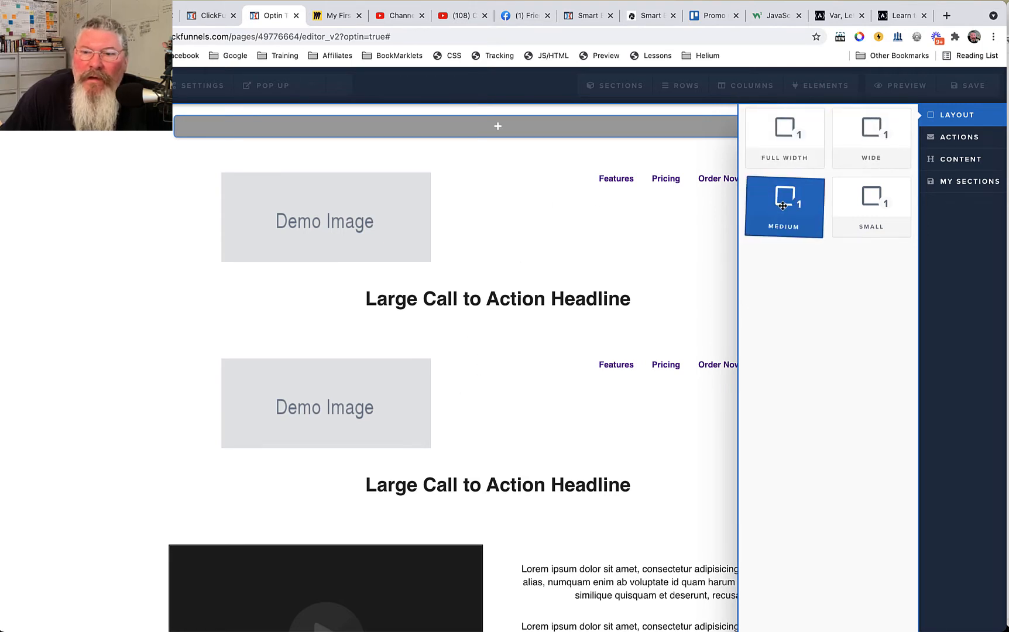
{"action": "mouse_move", "coordinate": [782, 204]}
{"action": "left_mouse_down"}
{"action": "mouse_move", "coordinate": [570, 171]}
{"action": "mouse_move", "coordinate": [502, 122]}
{"action": "left_mouse_up"}
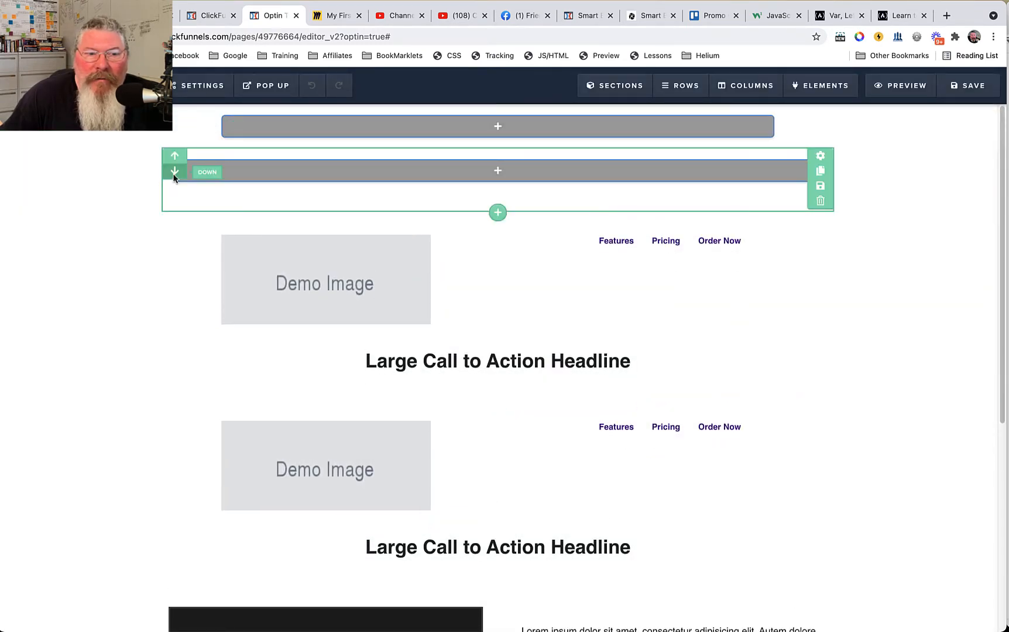
{"action": "mouse_move", "coordinate": [591, 87]}
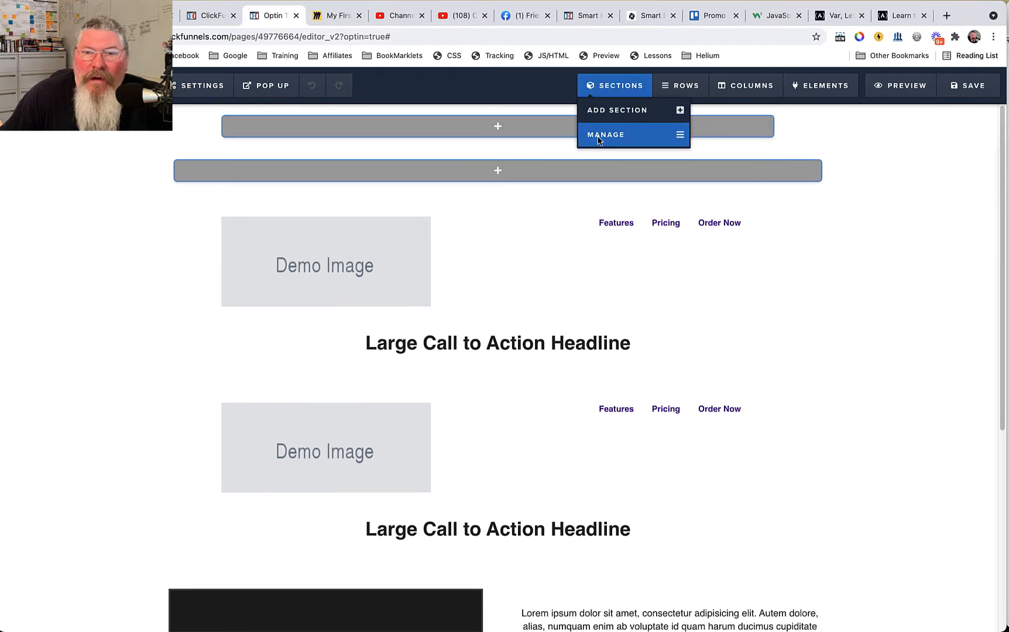
{"action": "left_click", "coordinate": [595, 136]}
{"action": "left_click", "coordinate": [673, 146]}
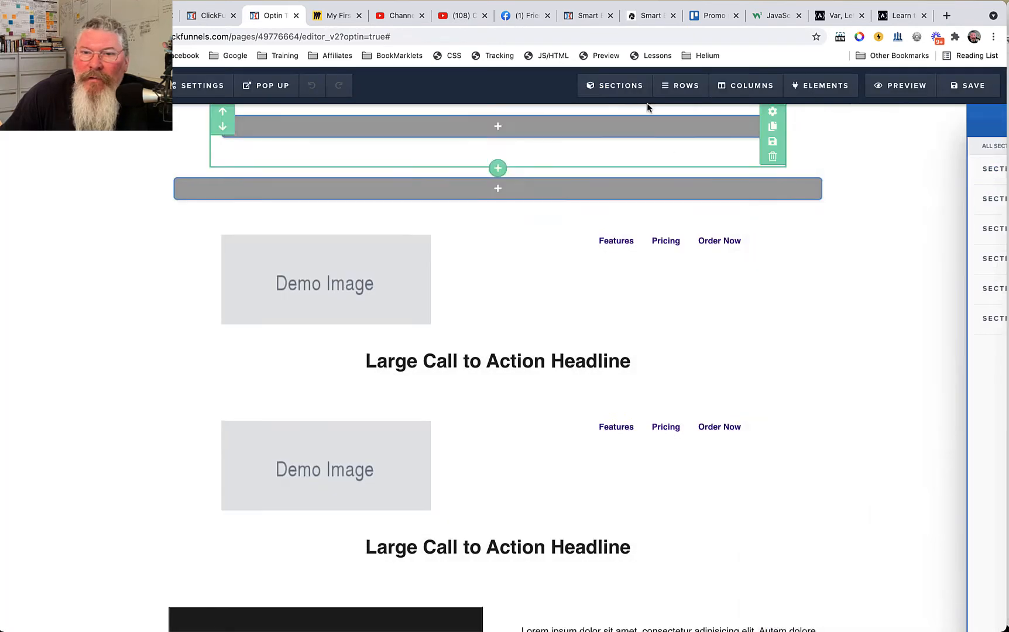
Step: Add an empty Small section above the medium section at the top of the page
{"action": "left_click", "coordinate": [617, 110]}
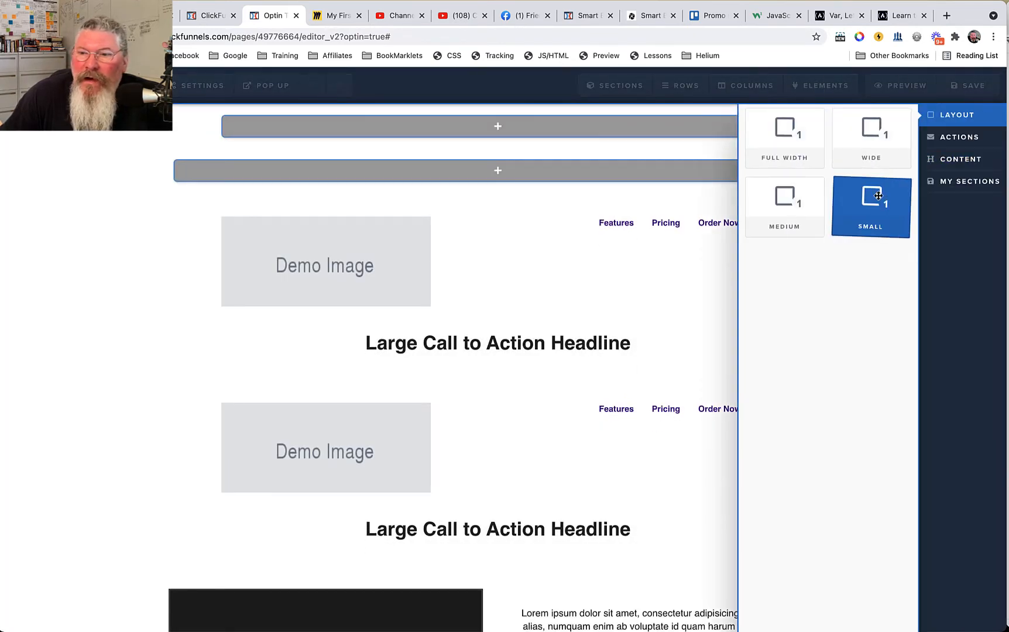
{"action": "left_click", "coordinate": [871, 202]}
{"action": "left_click", "coordinate": [505, 122]}
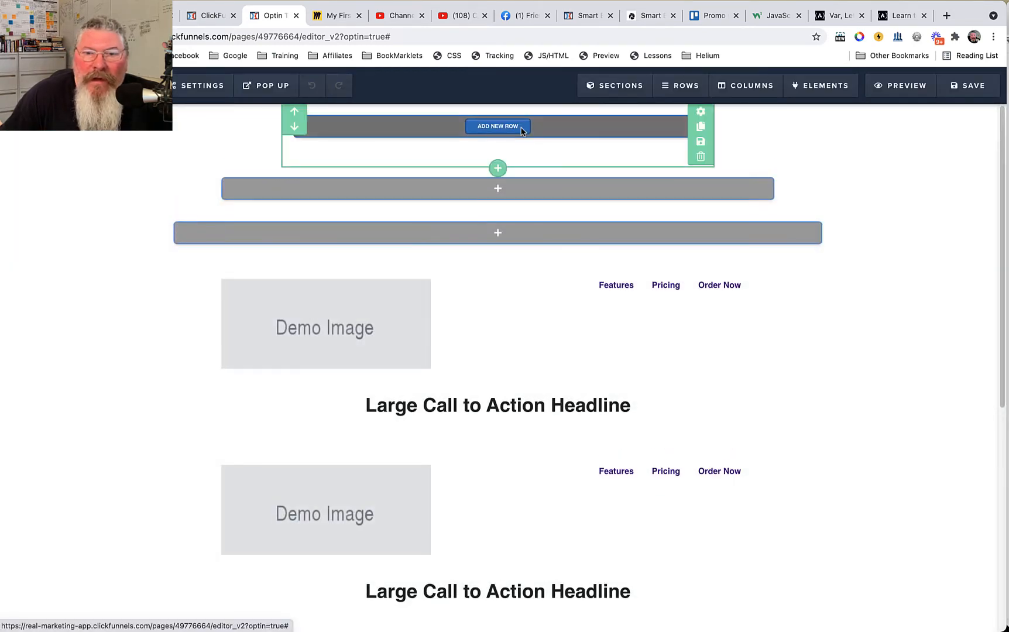
Step: Clone the small empty section at the top of the page and set the topmost section's width to Extra Small
{"action": "left_click", "coordinate": [702, 129]}
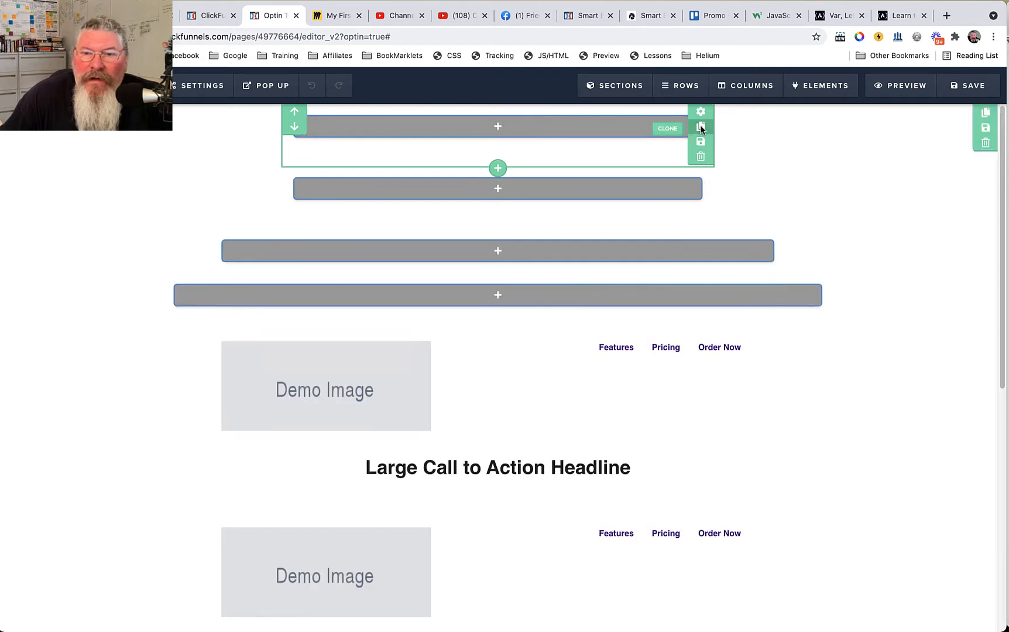
{"action": "left_click", "coordinate": [700, 106]}
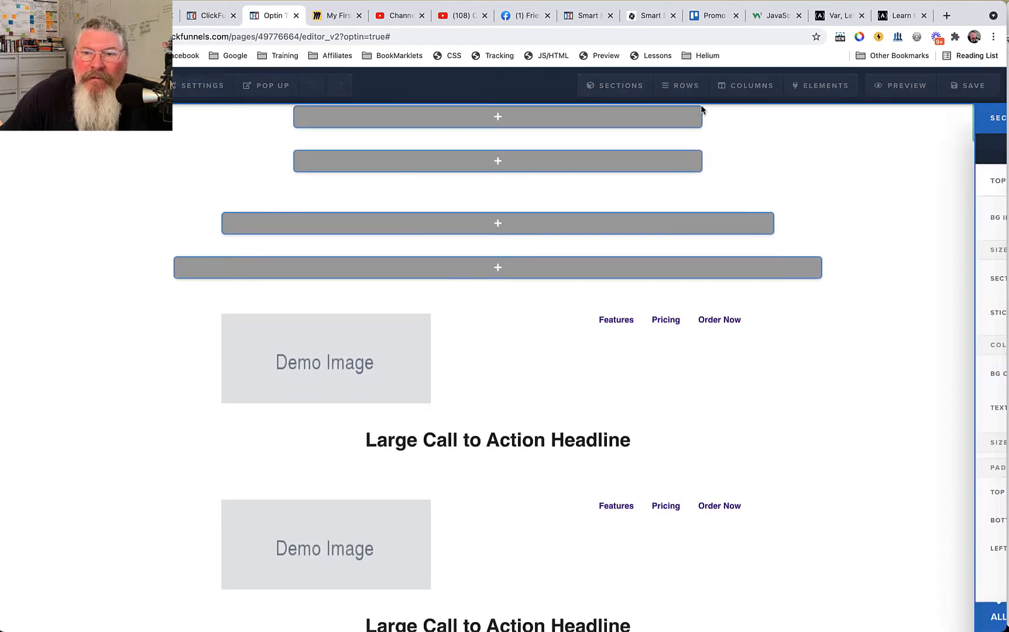
{"action": "left_click", "coordinate": [900, 278]}
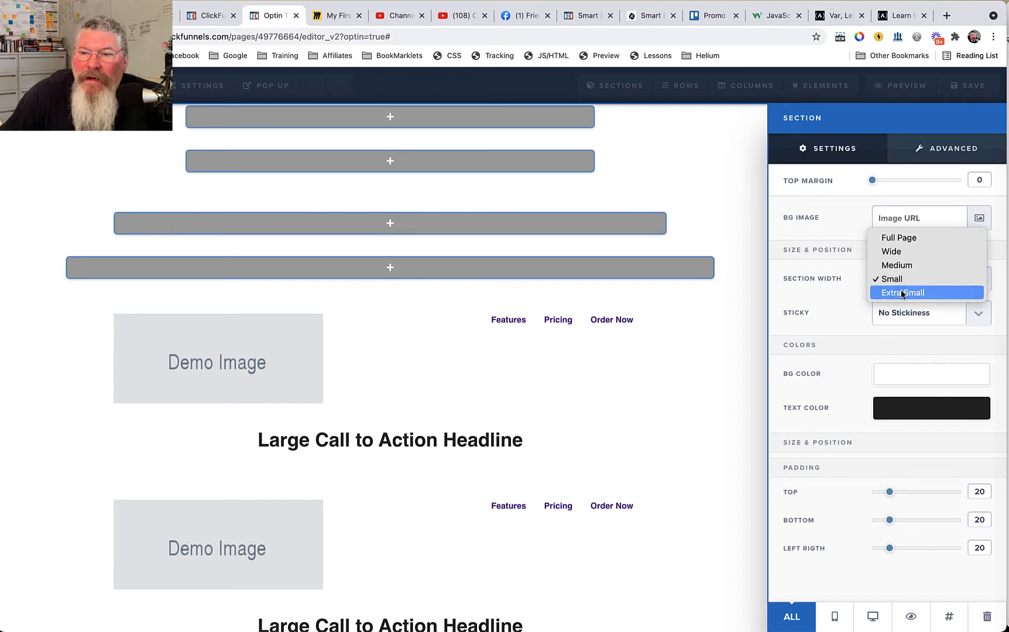
{"action": "left_click", "coordinate": [902, 293]}
{"action": "left_click", "coordinate": [685, 174]}
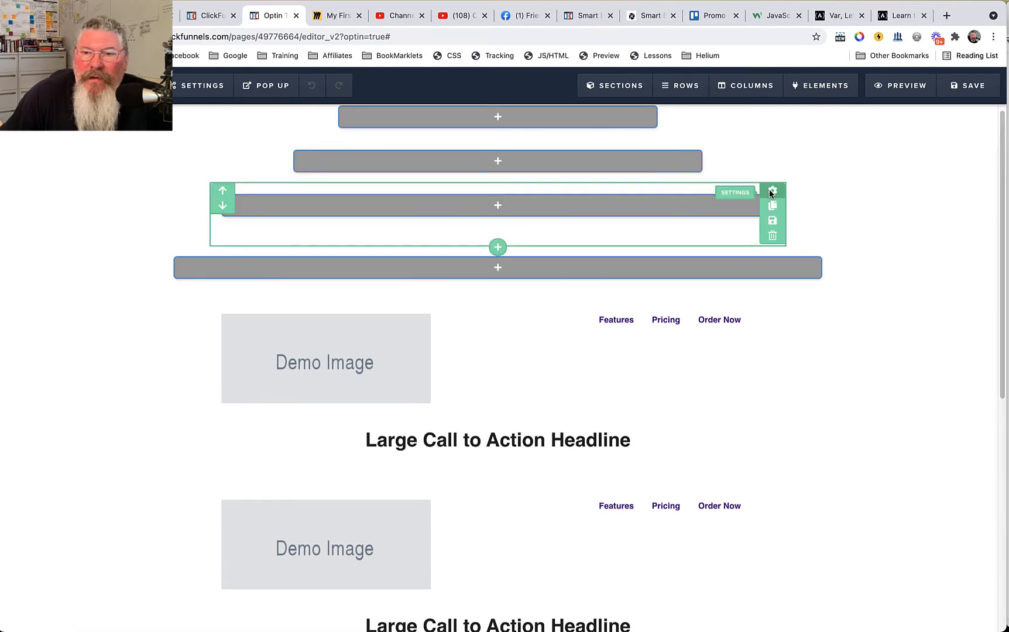
Step: Set the background color of the empty medium section to yellow (#ffe300) and close its settings
{"action": "left_click", "coordinate": [770, 191]}
{"action": "left_click", "coordinate": [903, 373]}
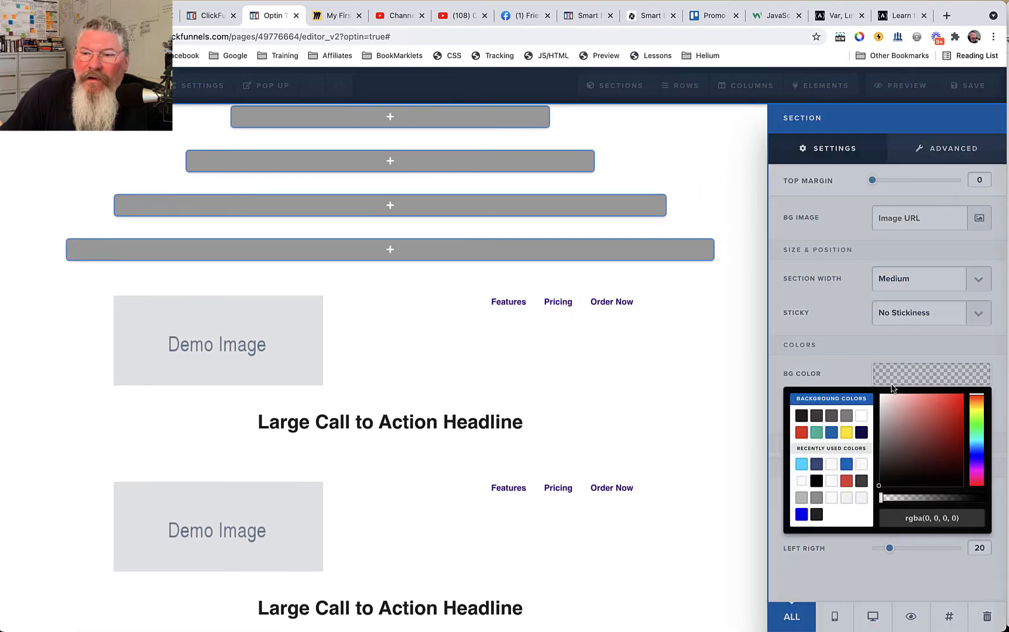
{"action": "left_click", "coordinate": [846, 432]}
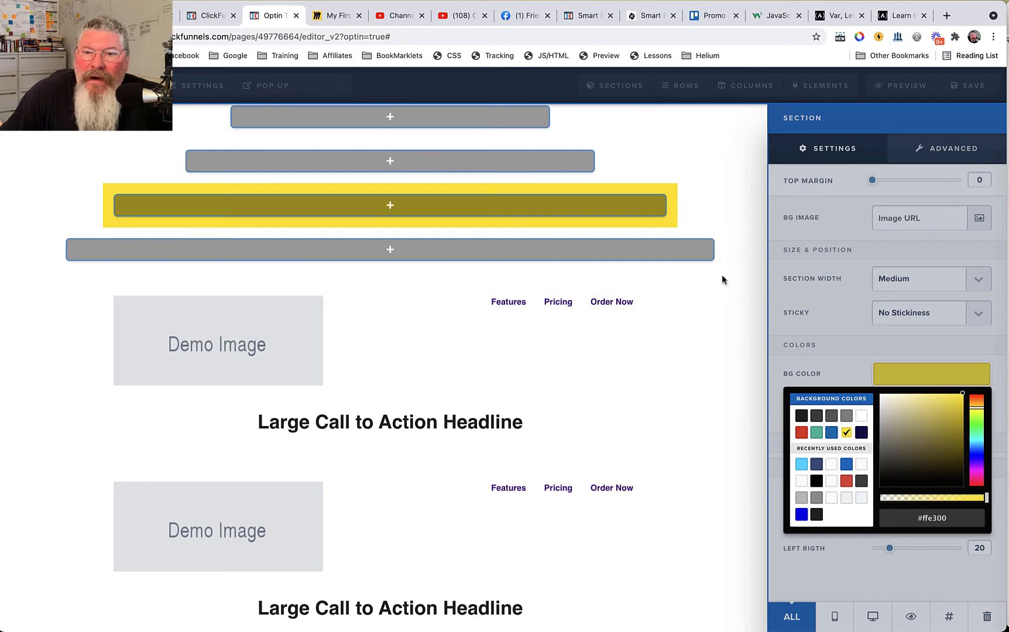
{"action": "left_click", "coordinate": [685, 158]}
Step: Set the background color of the whole page to blue (#0075b2) in the page background settings
{"action": "mouse_move", "coordinate": [229, 85]}
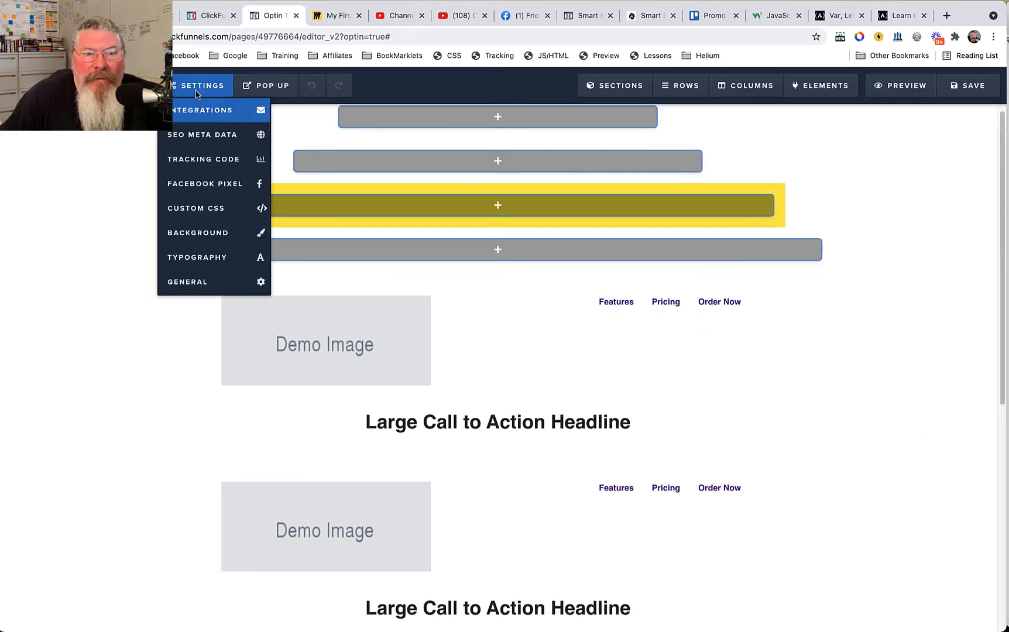
{"action": "left_click", "coordinate": [196, 234]}
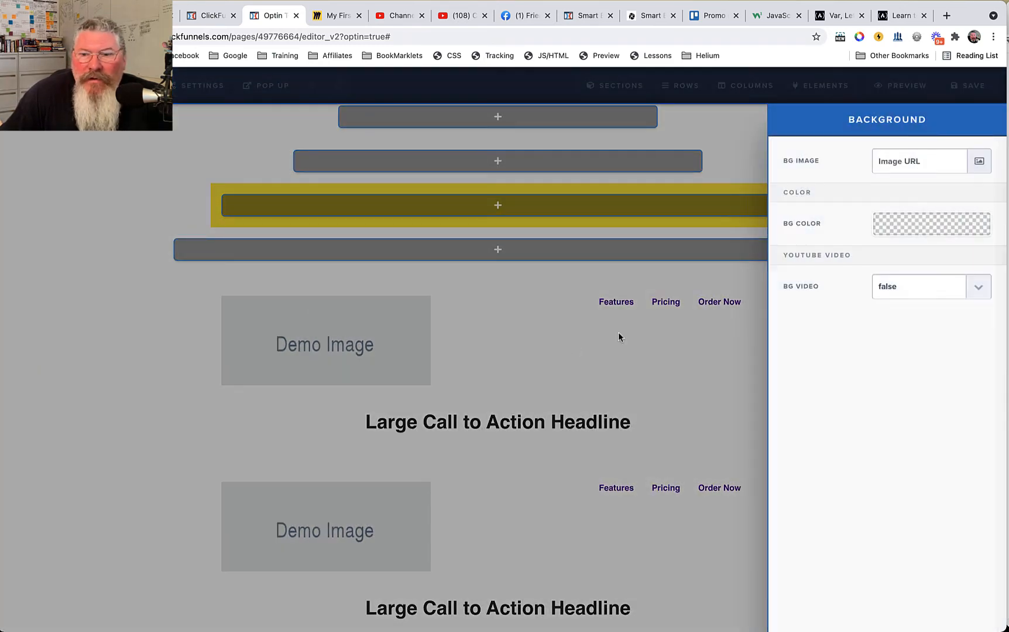
{"action": "left_click", "coordinate": [903, 227]}
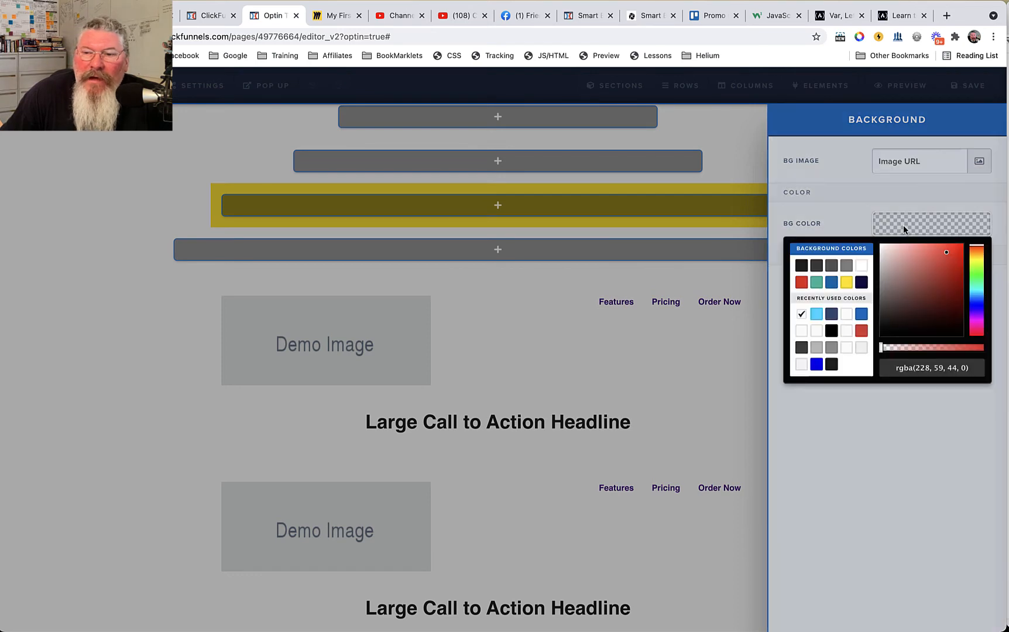
{"action": "left_click", "coordinate": [831, 284]}
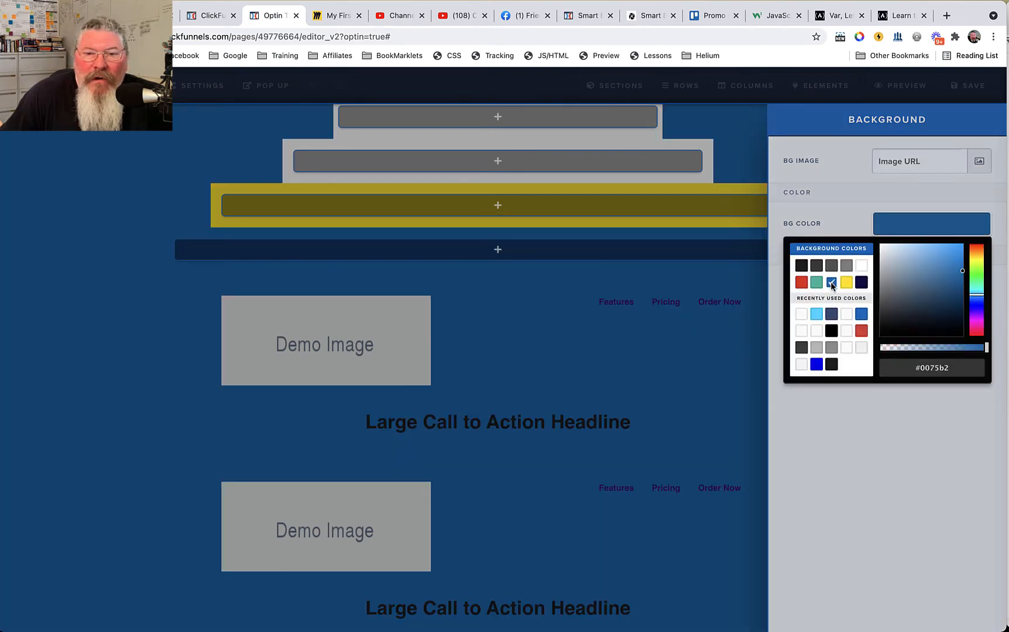
{"action": "left_click", "coordinate": [579, 331]}
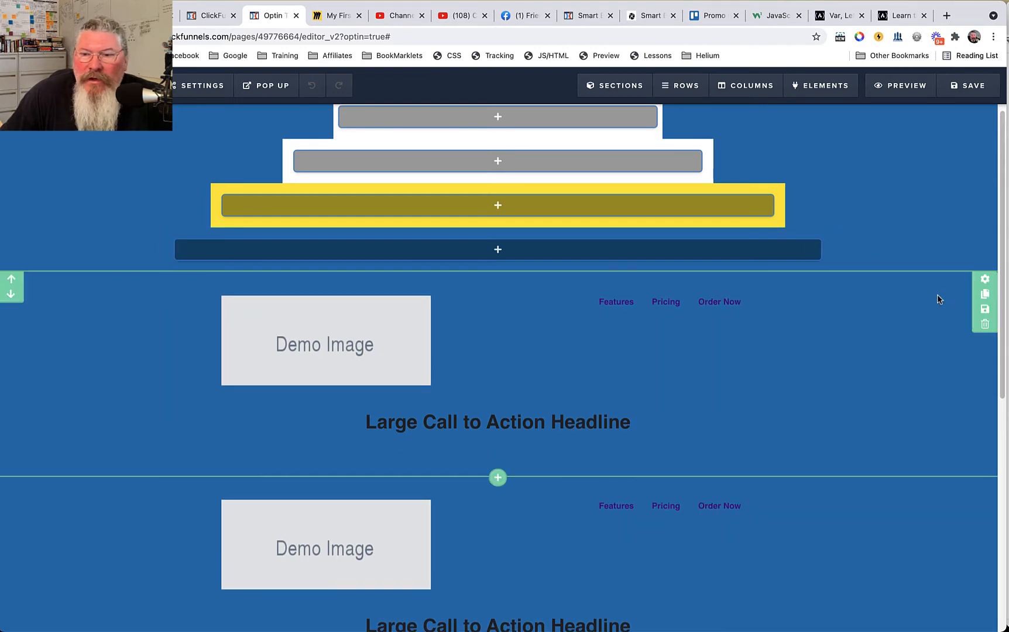
Step: Give the first full-page section with the demo image and headline a white background
{"action": "left_click", "coordinate": [981, 281]}
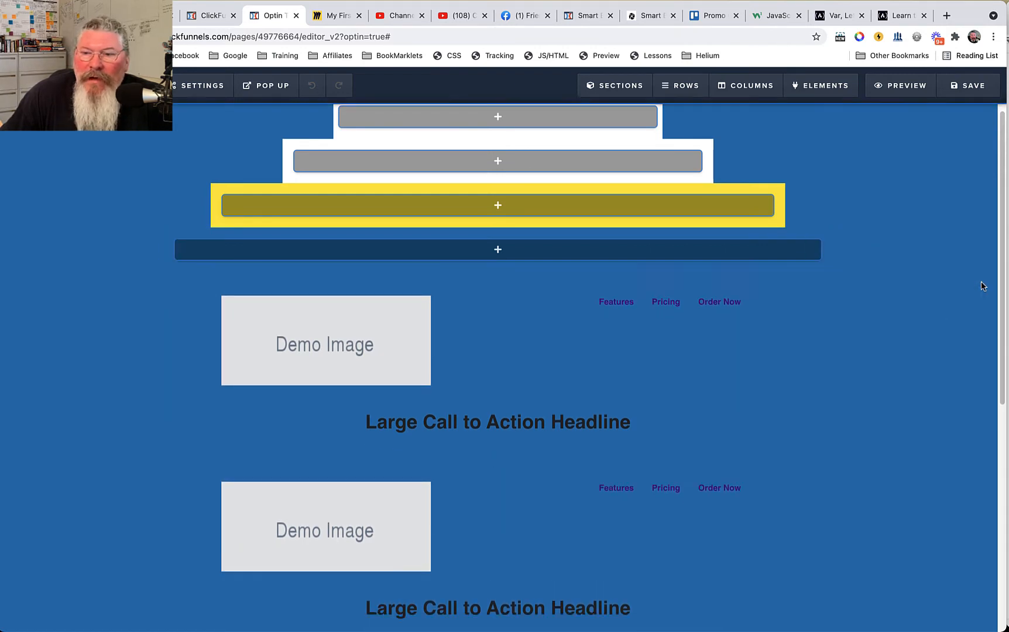
{"action": "left_click", "coordinate": [887, 372]}
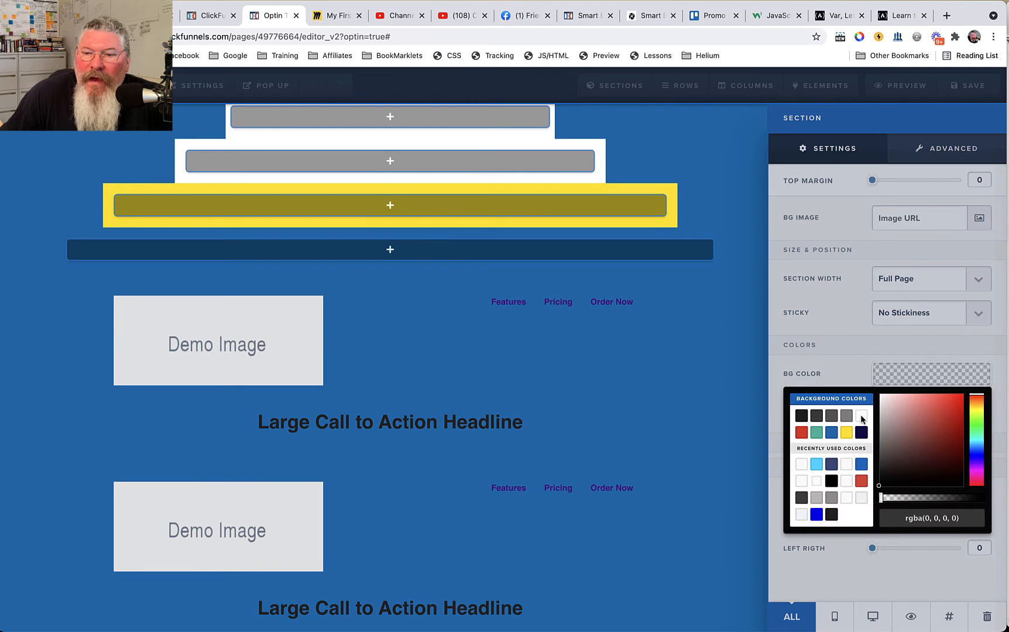
{"action": "left_click", "coordinate": [861, 416]}
{"action": "left_click", "coordinate": [640, 364]}
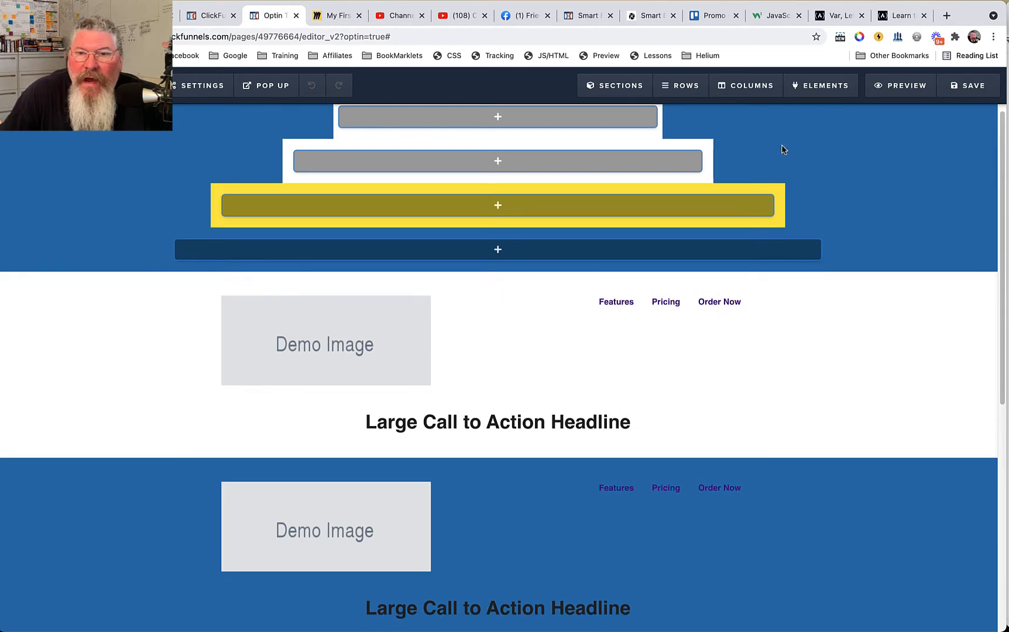
Step: Delete the four empty sections at the top of the page through the section manager and close it
{"action": "mouse_move", "coordinate": [617, 85]}
{"action": "left_click", "coordinate": [608, 136]}
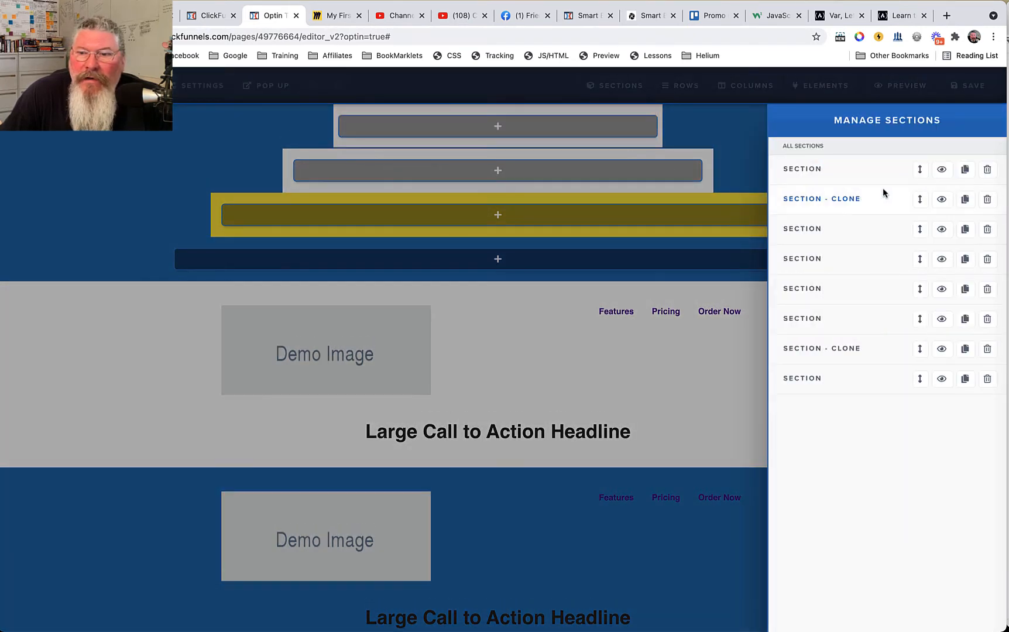
{"action": "left_click", "coordinate": [988, 170]}
{"action": "key", "text": "Return"}
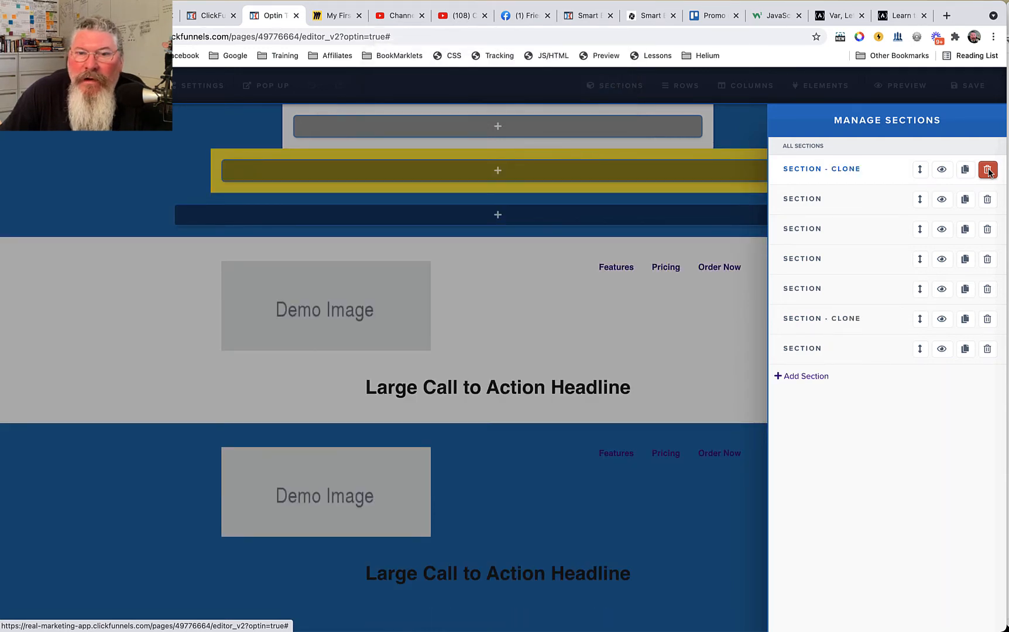
{"action": "left_click", "coordinate": [987, 170]}
{"action": "key", "text": "Return"}
{"action": "left_click", "coordinate": [987, 170]}
{"action": "key", "text": "Return"}
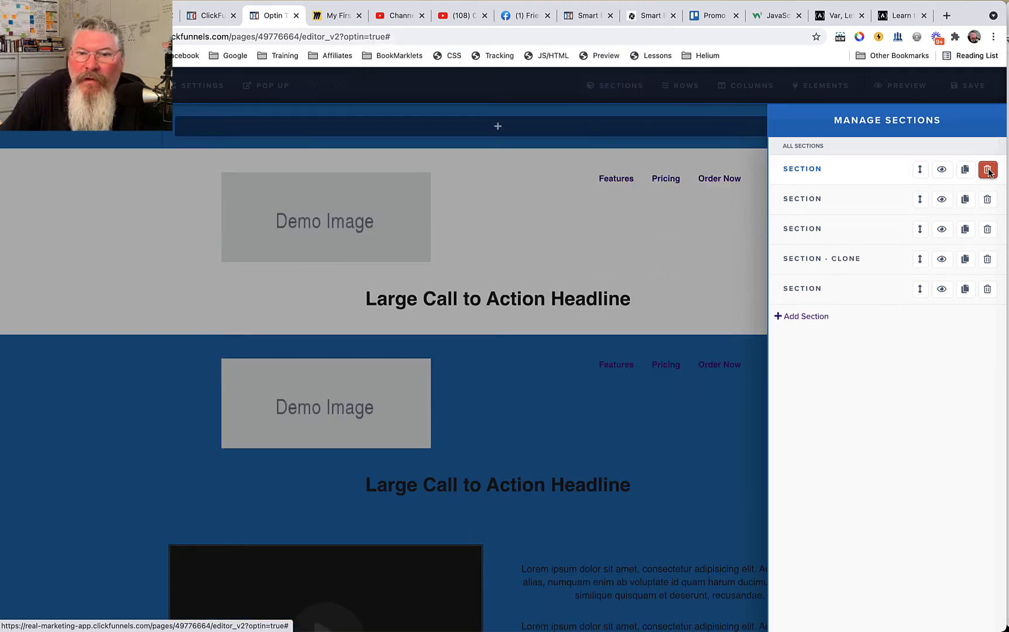
{"action": "left_click", "coordinate": [988, 171]}
{"action": "key", "text": "Return"}
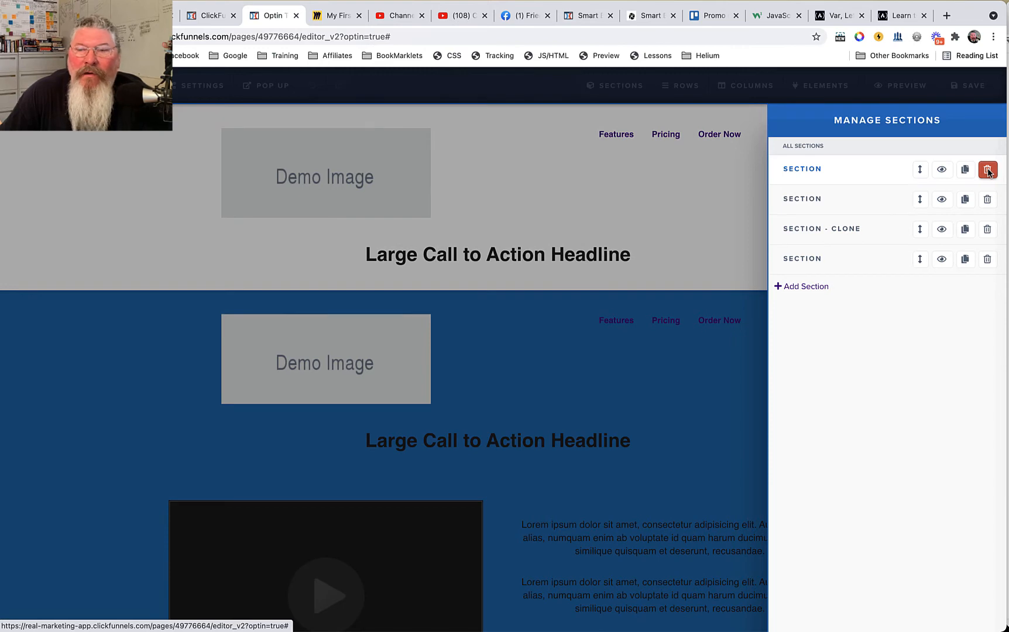
{"action": "scroll", "coordinate": [666, 184], "scroll_direction": "down", "scroll_amount": 2}
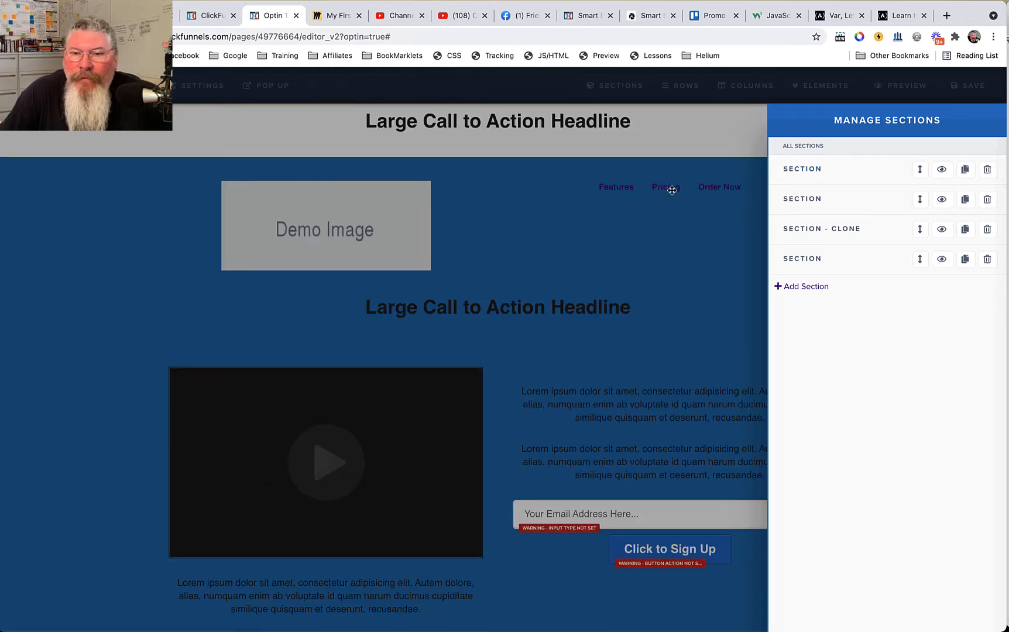
{"action": "left_click", "coordinate": [588, 161]}
Step: Try to add the ready-made "Extremely Limited Time Offer" action section with the laptop photo background to the page
{"action": "mouse_move", "coordinate": [609, 87]}
{"action": "left_click", "coordinate": [606, 112]}
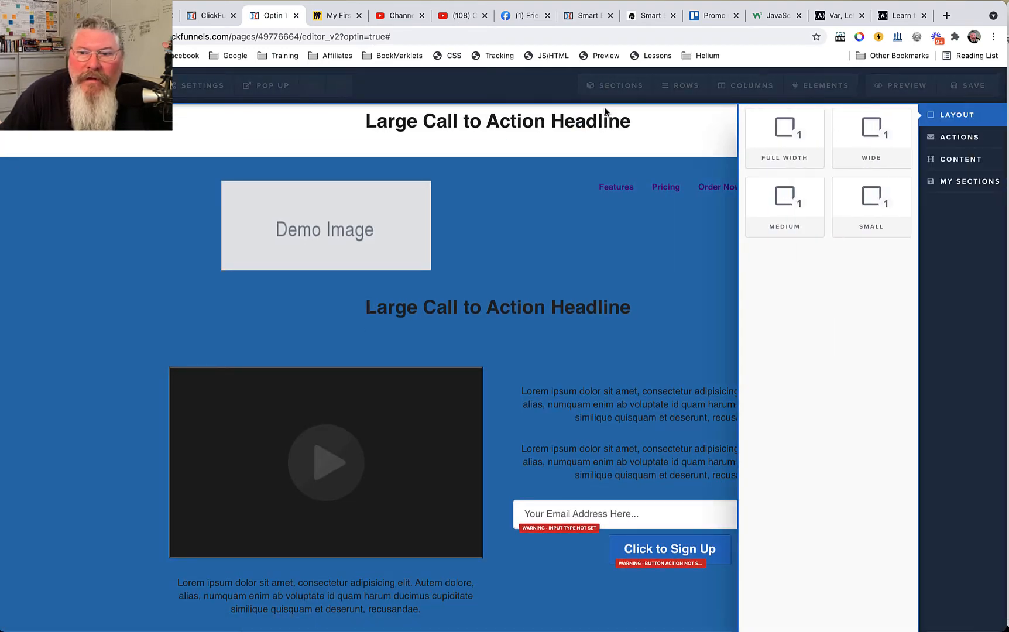
{"action": "left_click", "coordinate": [952, 142]}
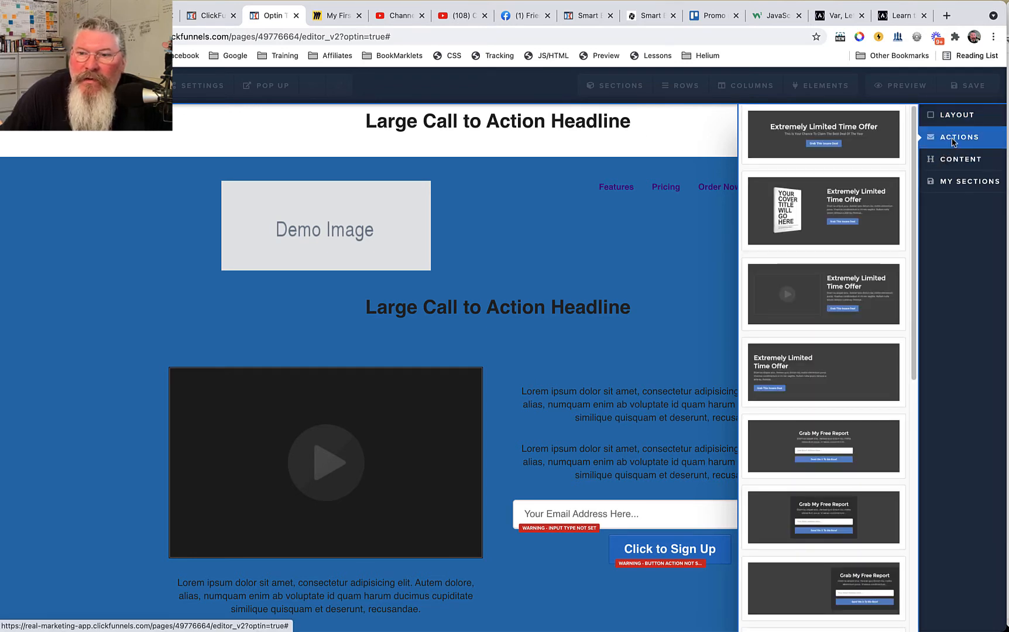
{"action": "scroll", "coordinate": [819, 199], "scroll_direction": "down", "scroll_amount": 8}
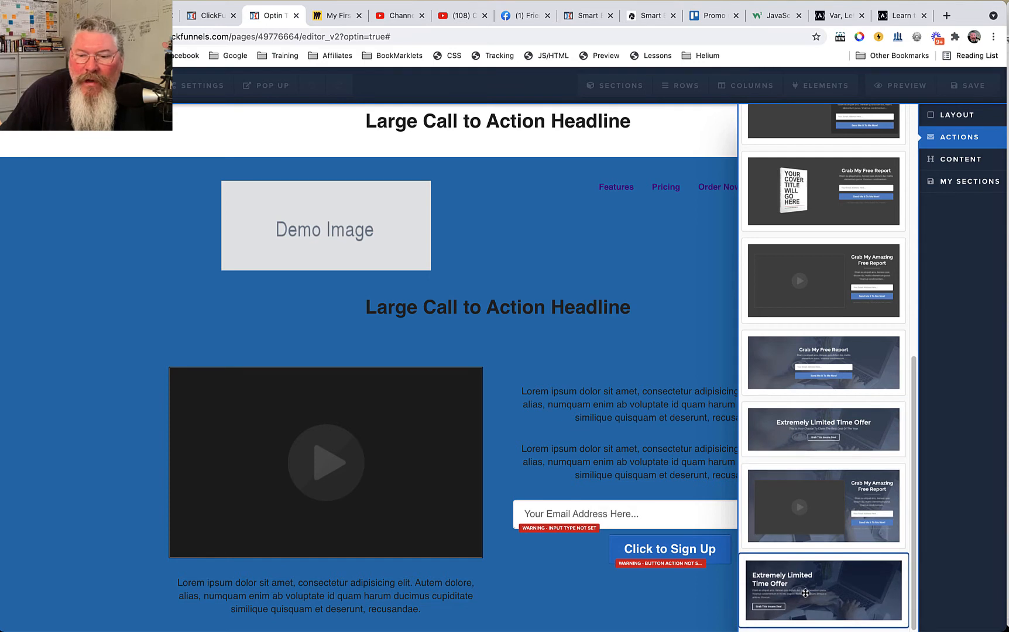
{"action": "mouse_move", "coordinate": [805, 593]}
{"action": "left_mouse_down"}
{"action": "mouse_move", "coordinate": [767, 517]}
{"action": "mouse_move", "coordinate": [515, 156]}
{"action": "mouse_move", "coordinate": [464, 153]}
{"action": "mouse_move", "coordinate": [486, 287]}
{"action": "mouse_move", "coordinate": [491, 207]}
{"action": "mouse_move", "coordinate": [459, 98]}
{"action": "mouse_move", "coordinate": [489, 329]}
{"action": "mouse_move", "coordinate": [491, 129]}
{"action": "mouse_move", "coordinate": [504, 334]}
{"action": "mouse_move", "coordinate": [505, 126]}
{"action": "mouse_move", "coordinate": [504, 137]}
{"action": "left_mouse_up"}
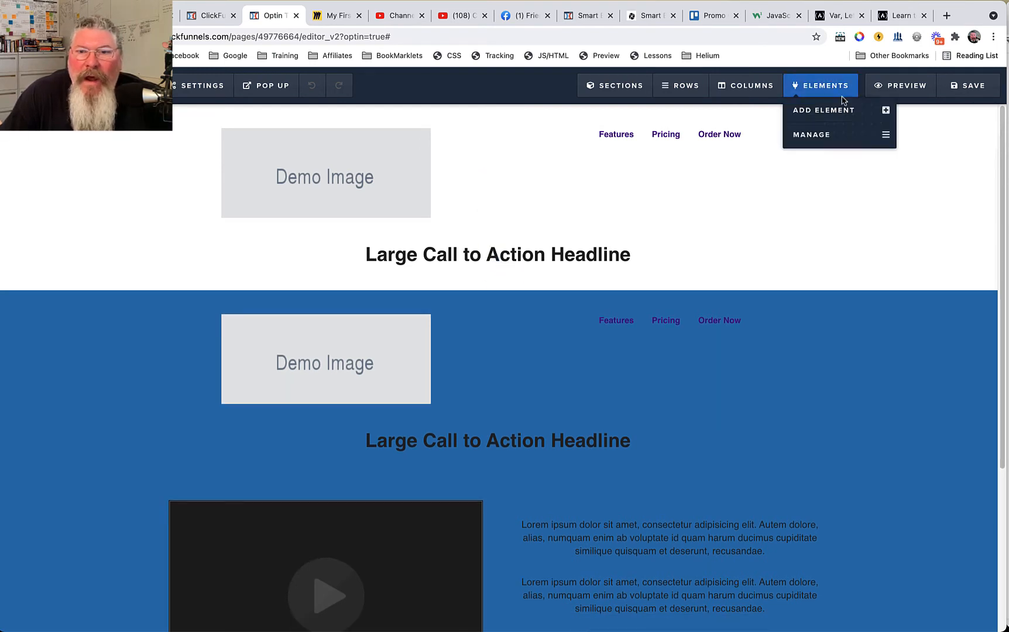
Step: Save the page, leave the editor and reopen the Optin page for editing from the funnel overview
{"action": "left_click", "coordinate": [953, 86]}
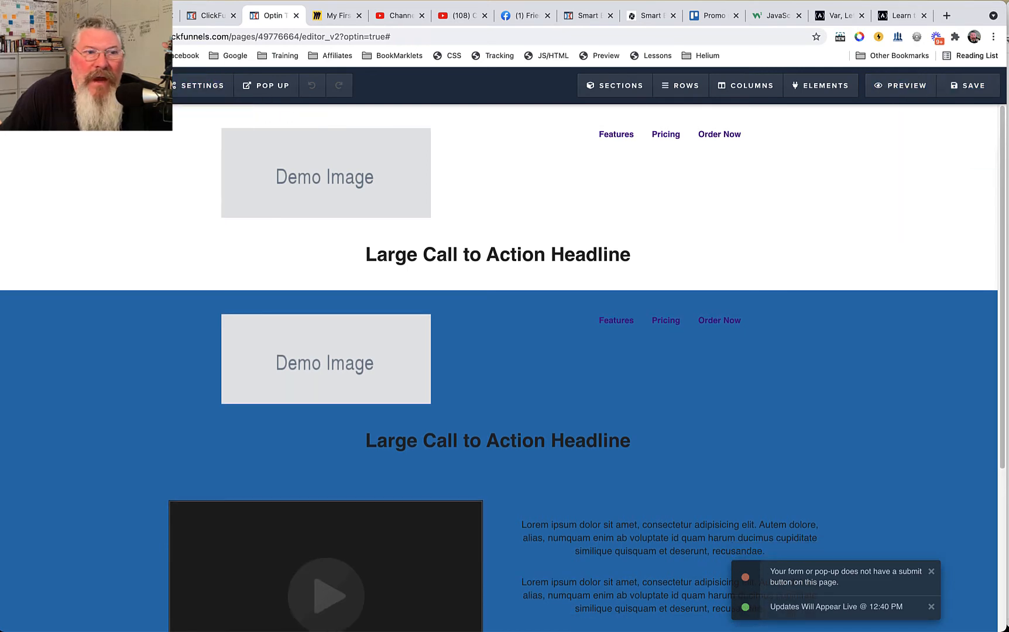
{"action": "left_click", "coordinate": [117, 85]}
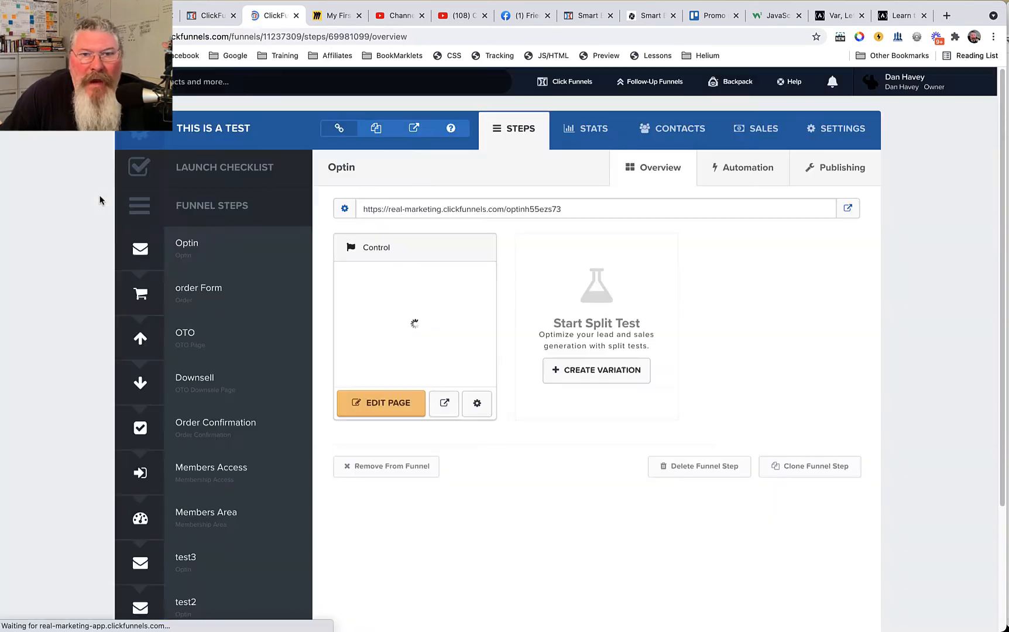
{"action": "left_click", "coordinate": [375, 406]}
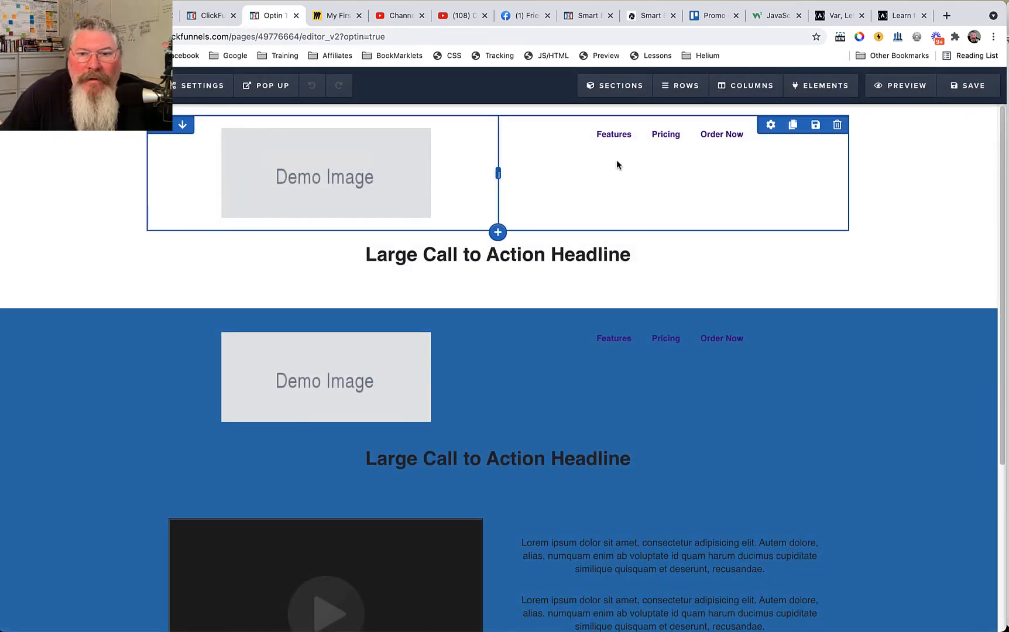
Step: Add the "Extremely Limited Time Offer" action section with the laptop photo background between the white section and the blue one
{"action": "mouse_move", "coordinate": [609, 86]}
{"action": "left_click", "coordinate": [605, 110]}
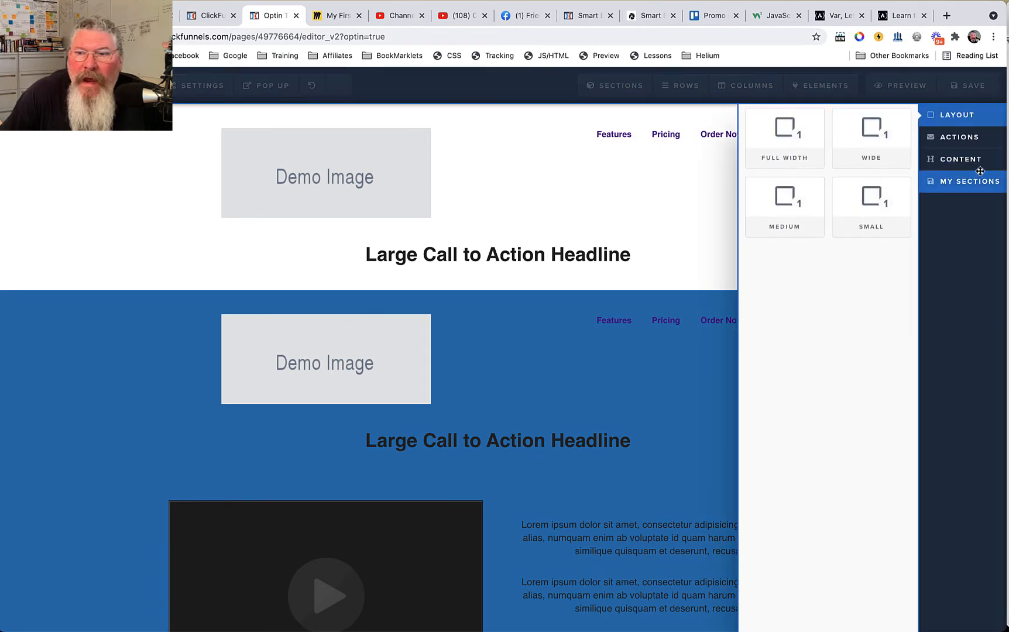
{"action": "left_click", "coordinate": [962, 139]}
{"action": "scroll", "coordinate": [822, 526], "scroll_direction": "down", "scroll_amount": 7}
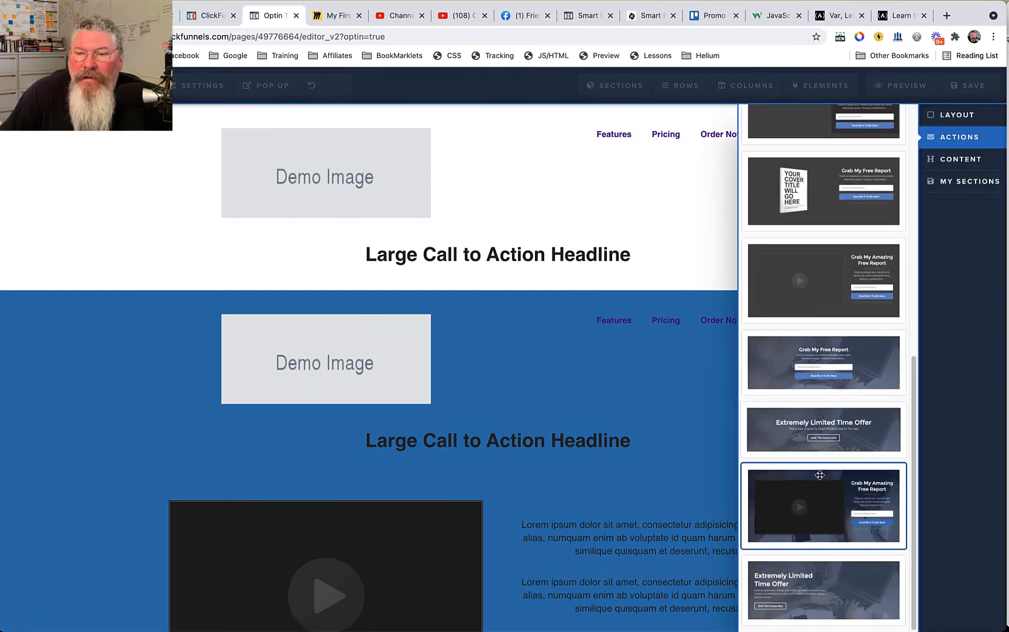
{"action": "left_click_drag", "start_coordinate": [818, 592], "coordinate": [505, 316]}
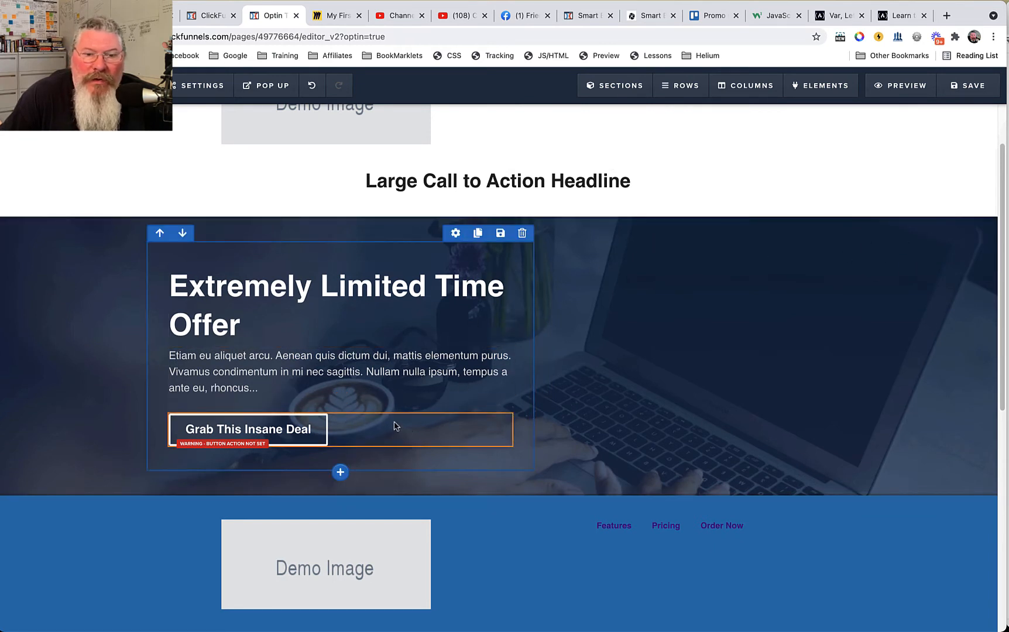
Step: Add the three-column "Systems, Marketing, Sales" content section with icons and text directly below the limited time offer section
{"action": "mouse_move", "coordinate": [605, 91]}
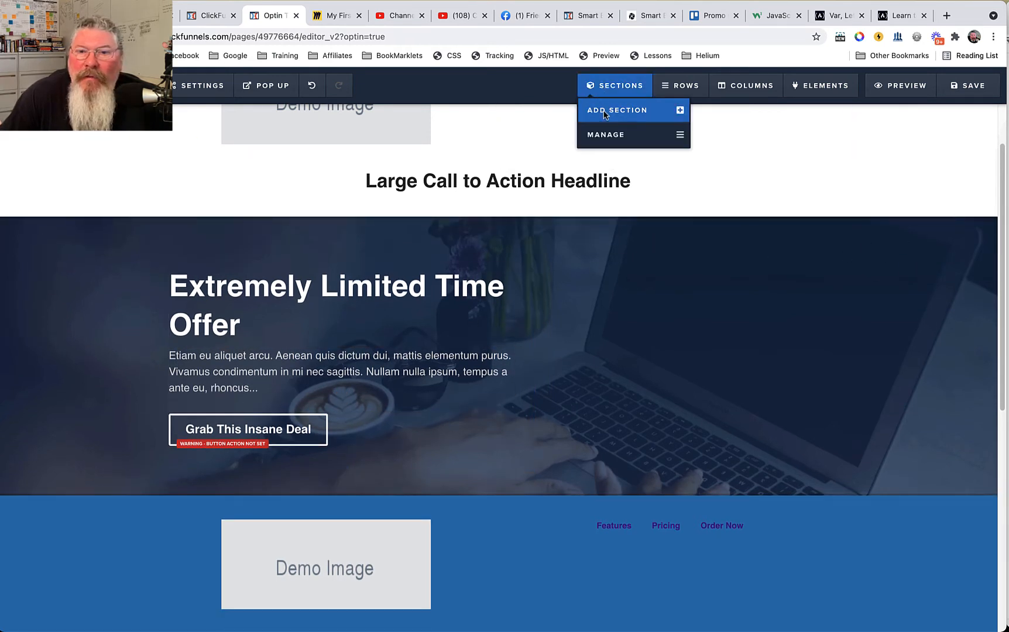
{"action": "left_click", "coordinate": [604, 115]}
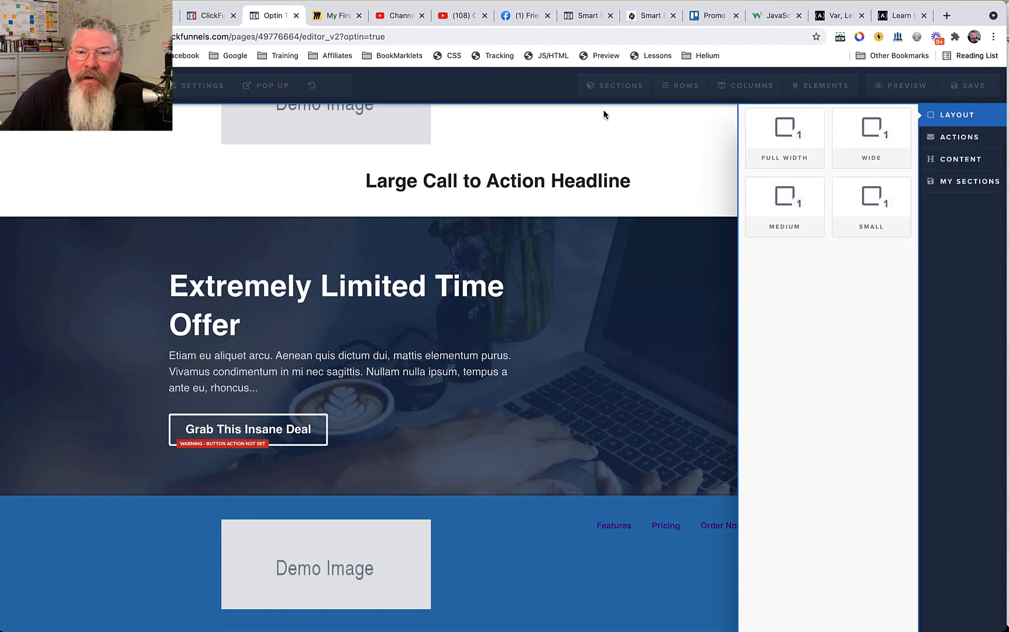
{"action": "left_click", "coordinate": [957, 162]}
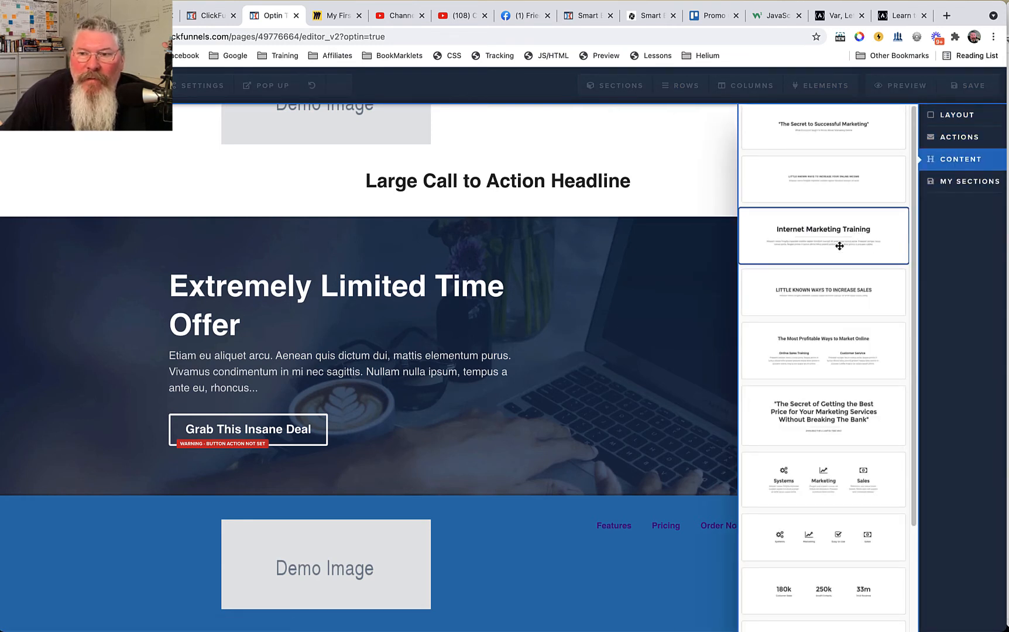
{"action": "scroll", "coordinate": [839, 246], "scroll_direction": "down", "scroll_amount": 5}
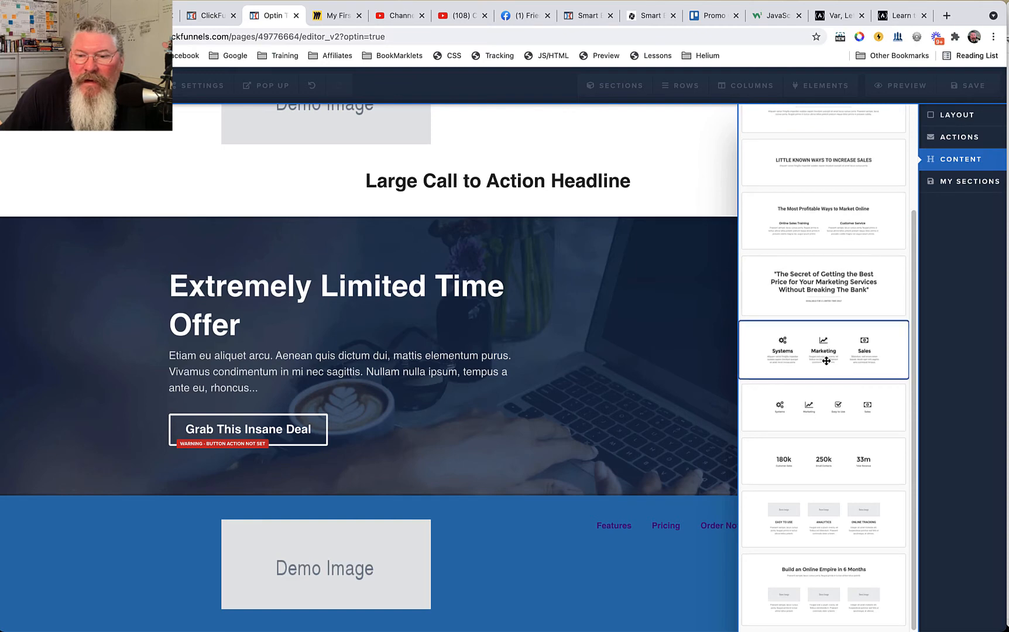
{"action": "left_click_drag", "start_coordinate": [826, 352], "coordinate": [498, 466]}
{"action": "scroll", "coordinate": [592, 286], "scroll_direction": "down", "scroll_amount": 5}
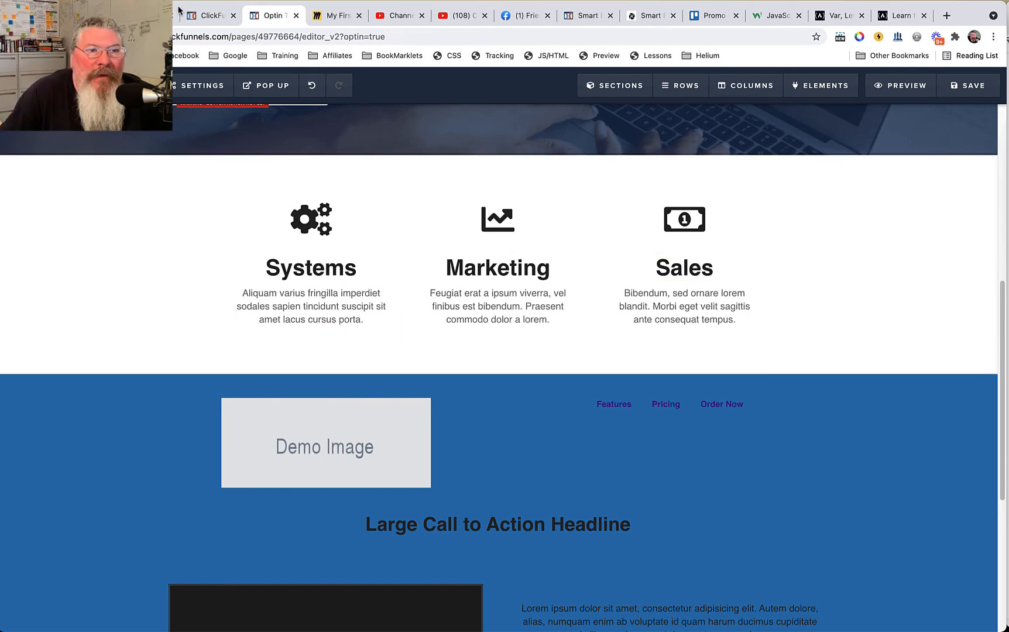
Step: Switch to the browser page with the lesson "How to set Sections, Rows and Columns to 100% Width"
{"action": "left_click", "coordinate": [145, 16]}
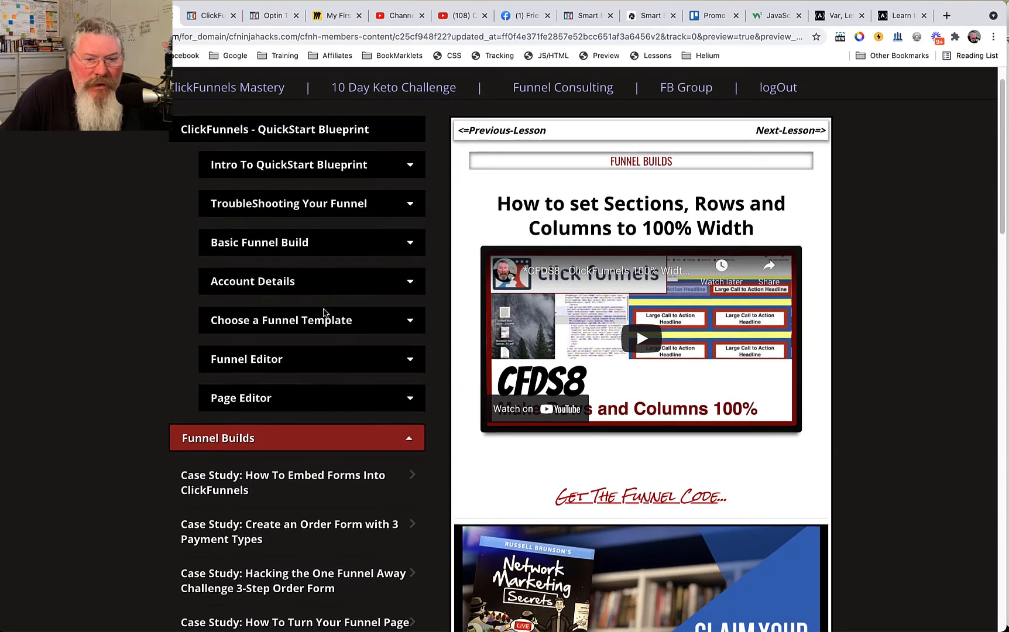
Step: Examine the Funnel Builds lesson list for the 100% Width case study, and switch back to the Optin page editor
{"action": "scroll", "coordinate": [322, 317], "scroll_direction": "down", "scroll_amount": 5}
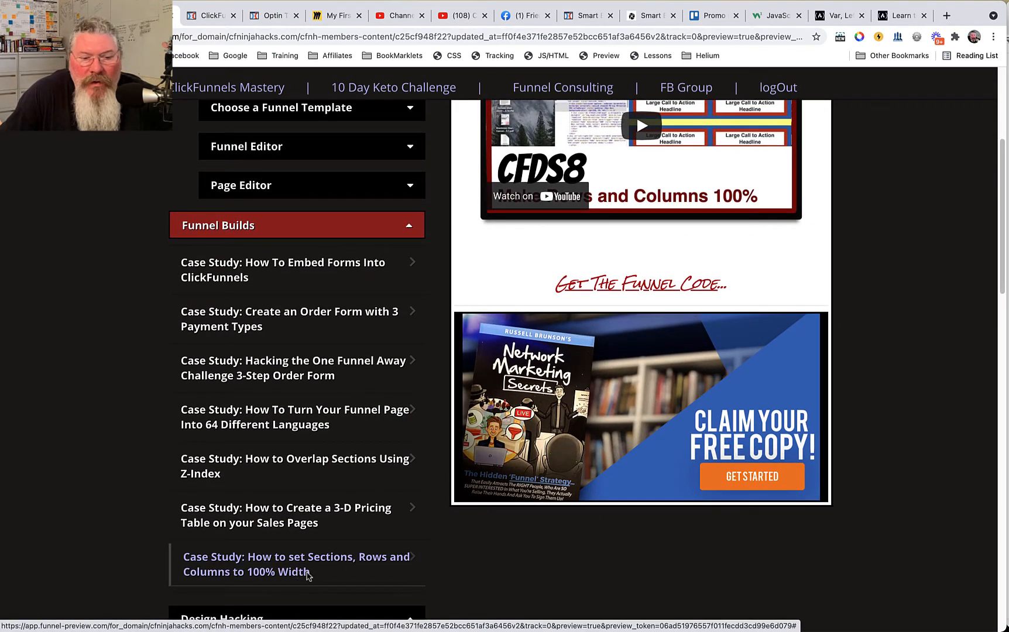
{"action": "scroll", "coordinate": [308, 575], "scroll_direction": "up", "scroll_amount": 4}
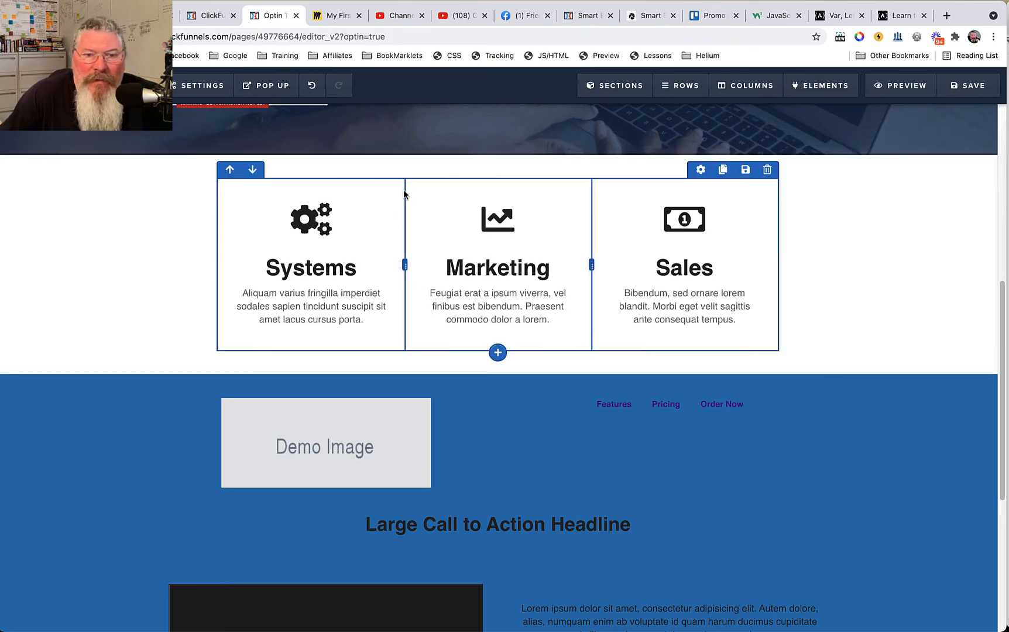
{"action": "left_click", "coordinate": [207, 15]}
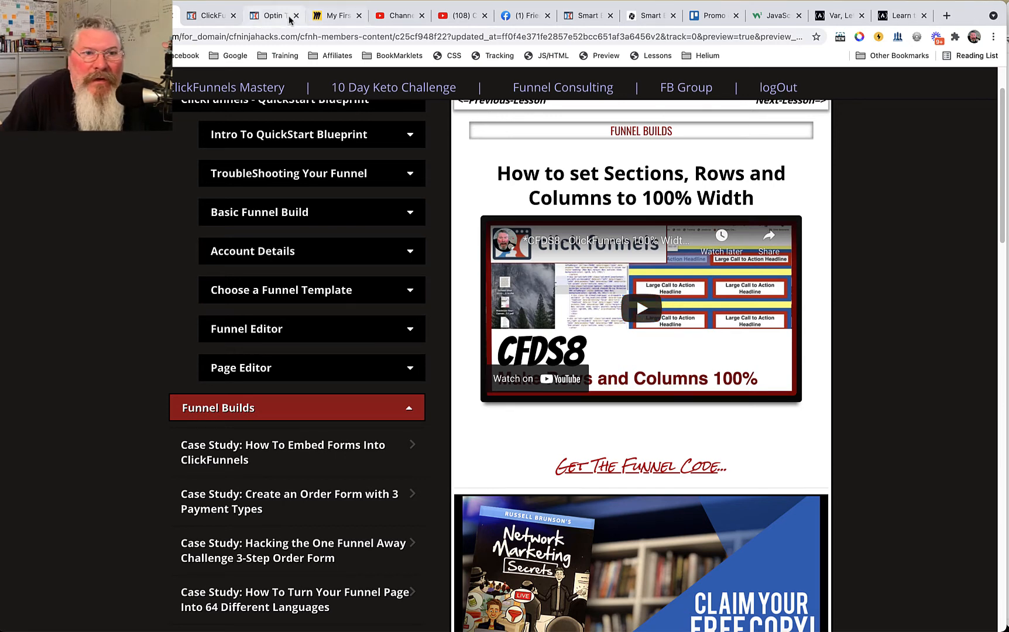
{"action": "left_click", "coordinate": [264, 17]}
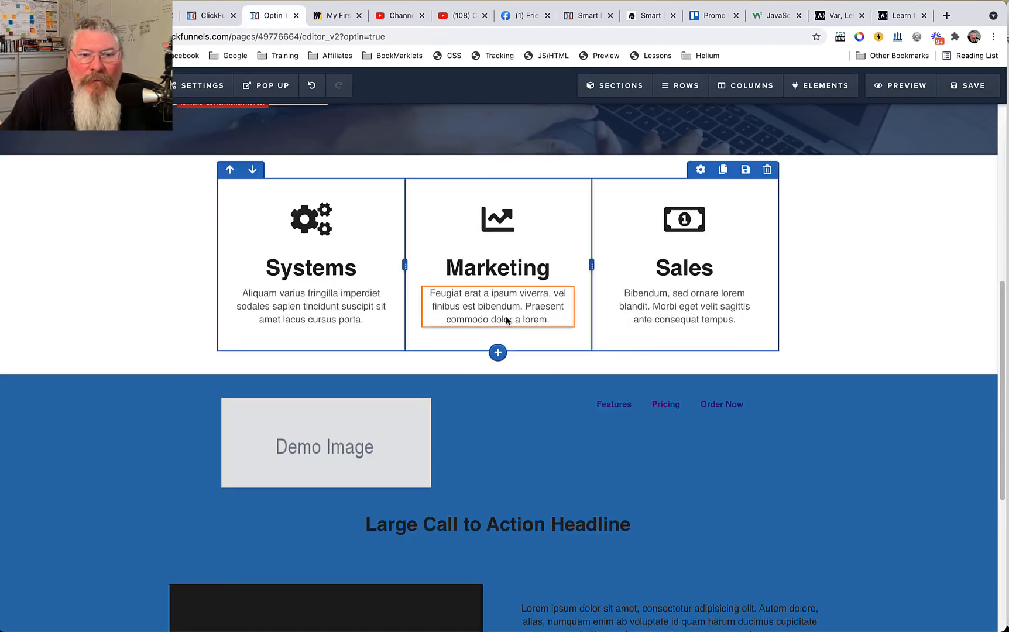
Step: Review the section picker's layout sizes and its action, content and saved-section categories, and close it without adding anything
{"action": "scroll", "coordinate": [506, 319], "scroll_direction": "up", "scroll_amount": 7}
{"action": "mouse_move", "coordinate": [616, 91]}
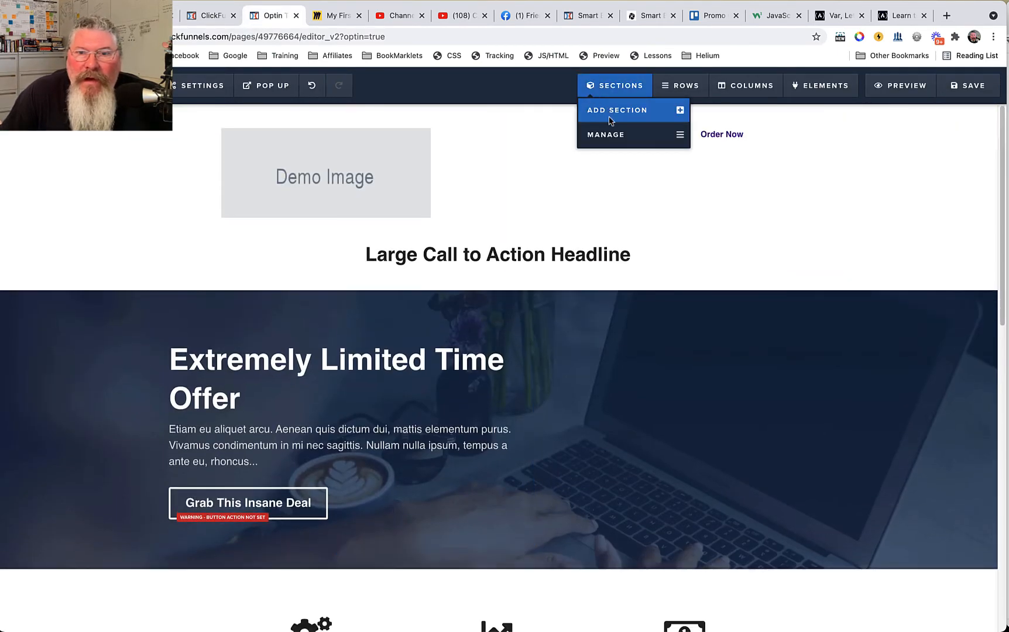
{"action": "left_click", "coordinate": [609, 111]}
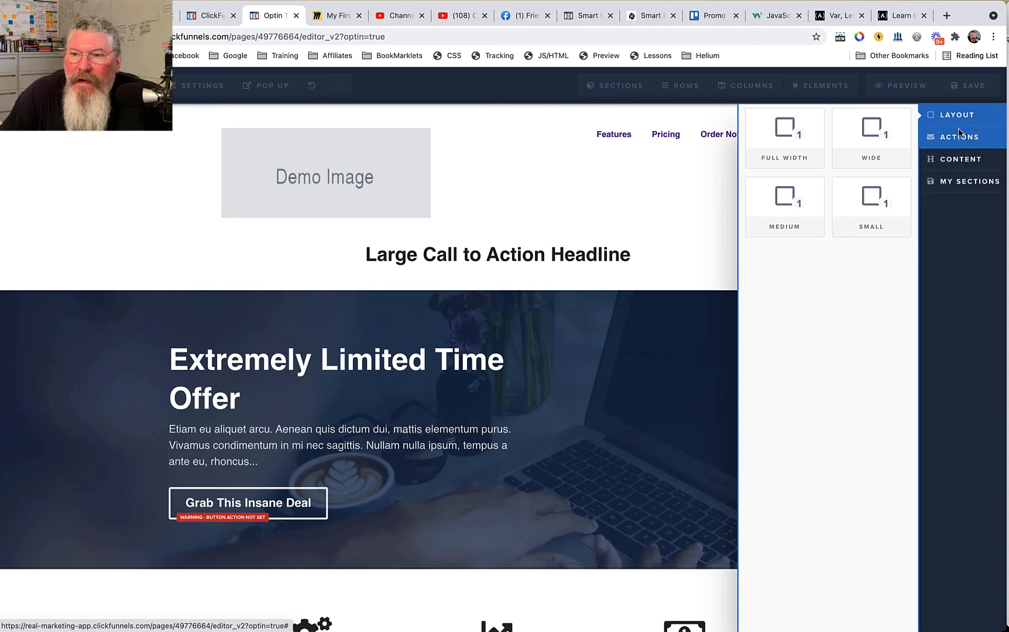
{"action": "left_click", "coordinate": [639, 203]}
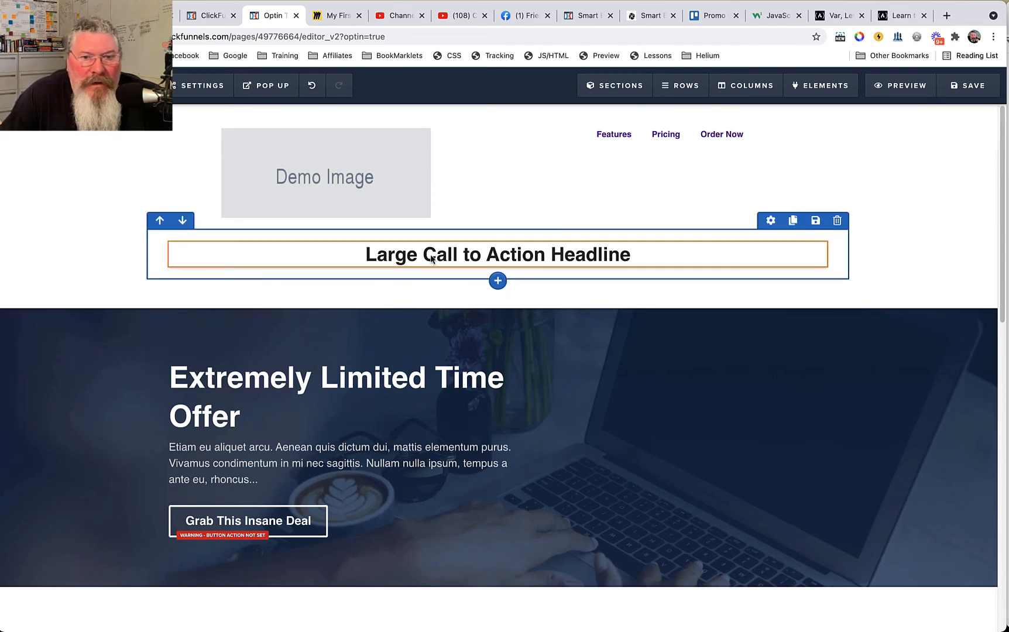
{"action": "scroll", "coordinate": [428, 259], "scroll_direction": "down", "scroll_amount": 2}
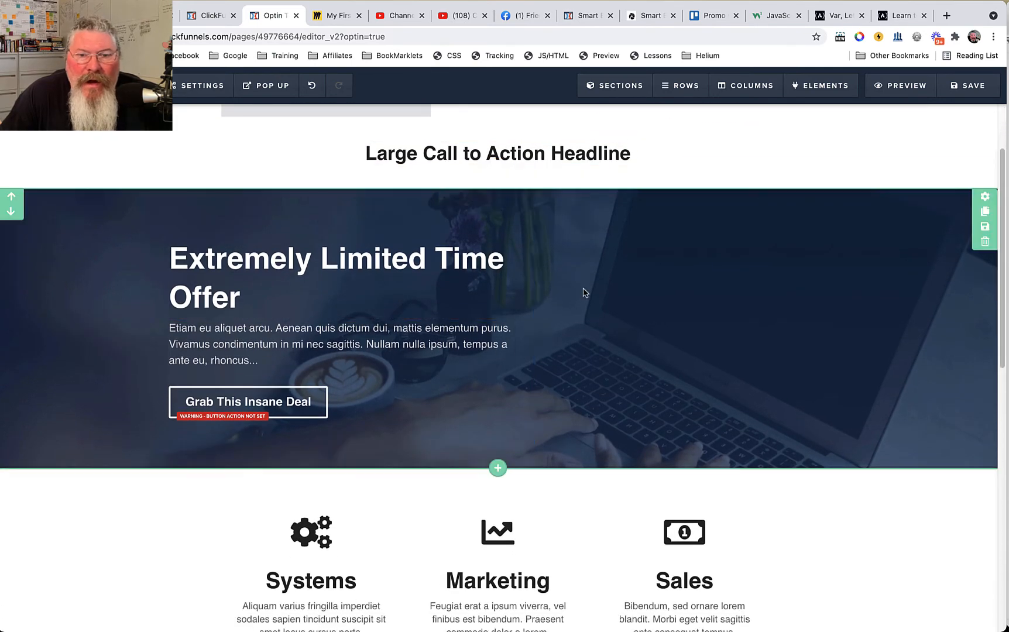
{"action": "scroll", "coordinate": [787, 155], "scroll_direction": "up", "scroll_amount": 2}
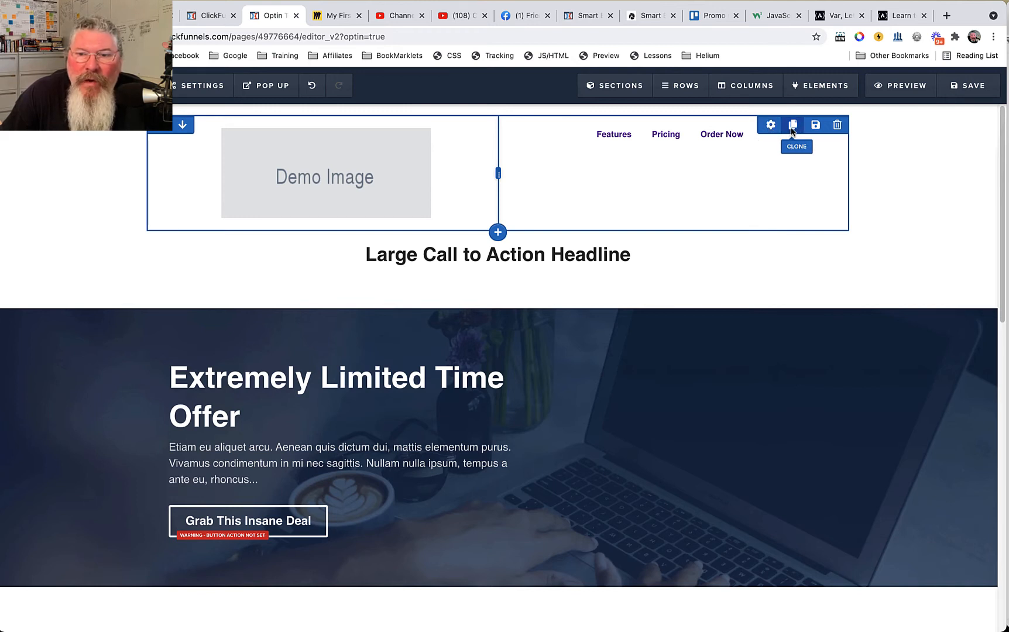
Step: Save the two-column row with the demo image and navigation links as a template named "11111", and close its settings
{"action": "left_click", "coordinate": [814, 126]}
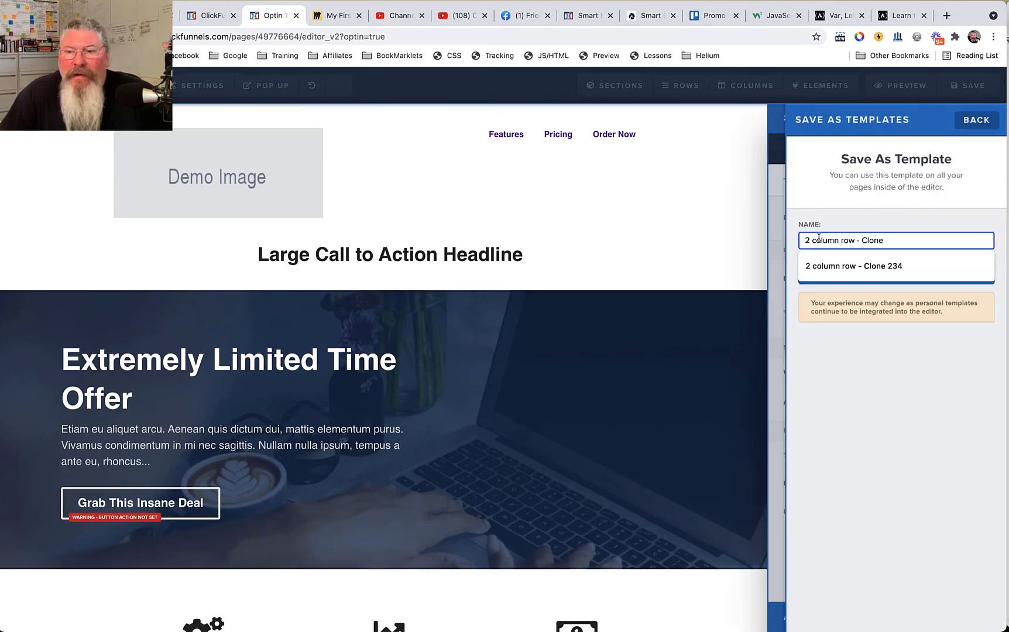
{"action": "left_click_drag", "start_coordinate": [804, 239], "coordinate": [894, 245]}
{"action": "type", "text": "11111"}
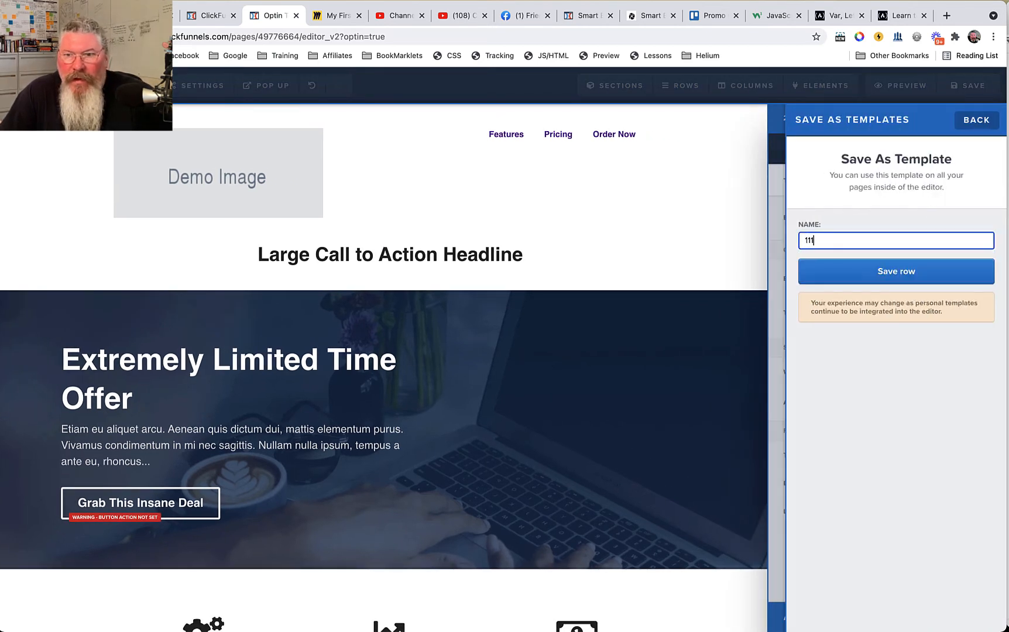
{"action": "left_click", "coordinate": [891, 270]}
{"action": "left_click", "coordinate": [892, 271]}
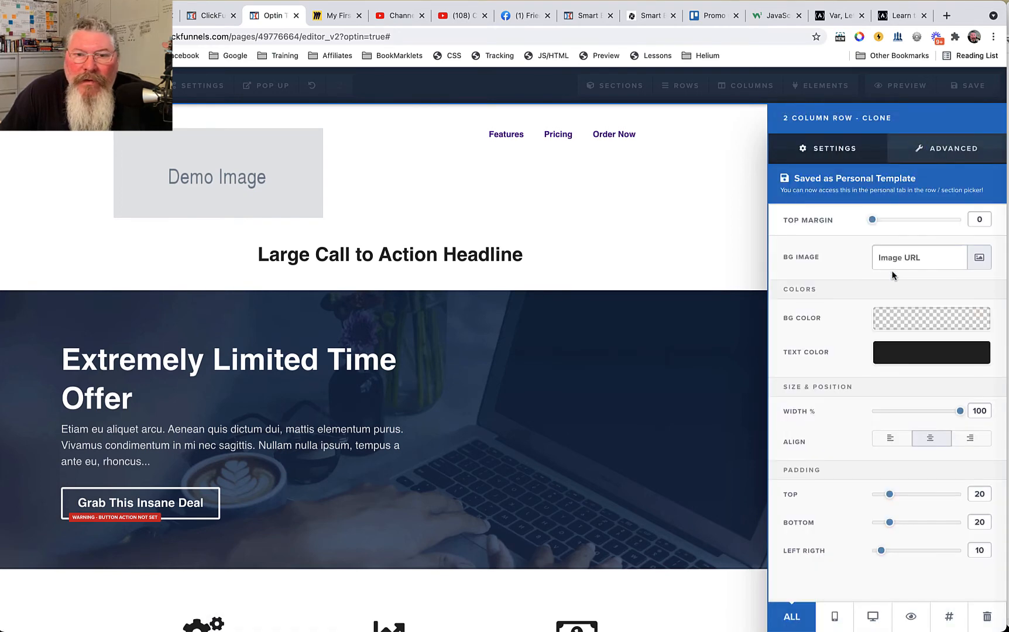
{"action": "left_click", "coordinate": [477, 174]}
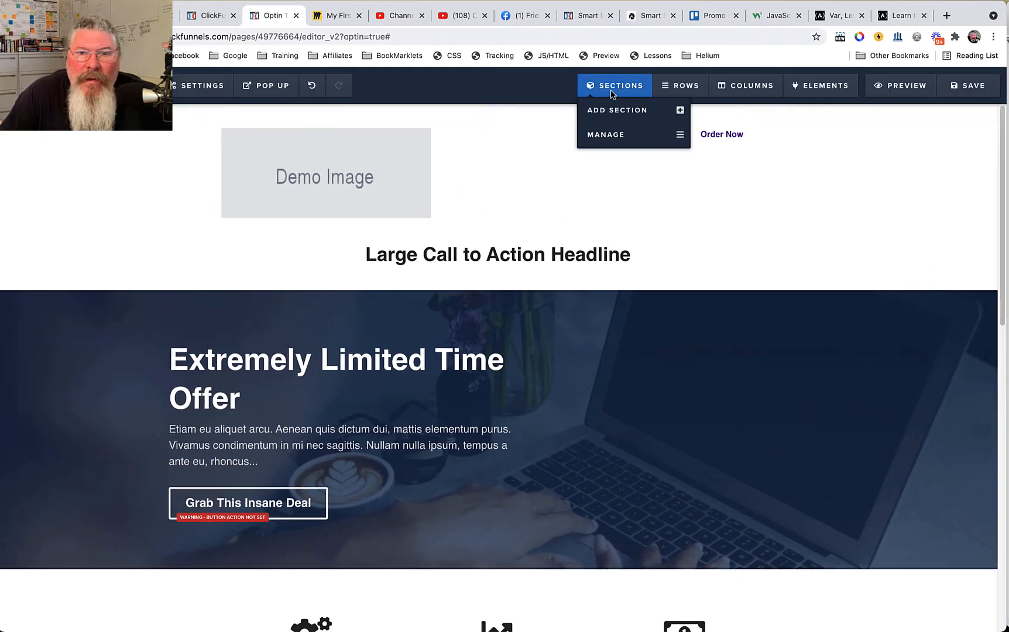
Step: Insert the saved two-column row from the personal rows between the original image row and the "Large Call to Action Headline" row
{"action": "mouse_move", "coordinate": [685, 86]}
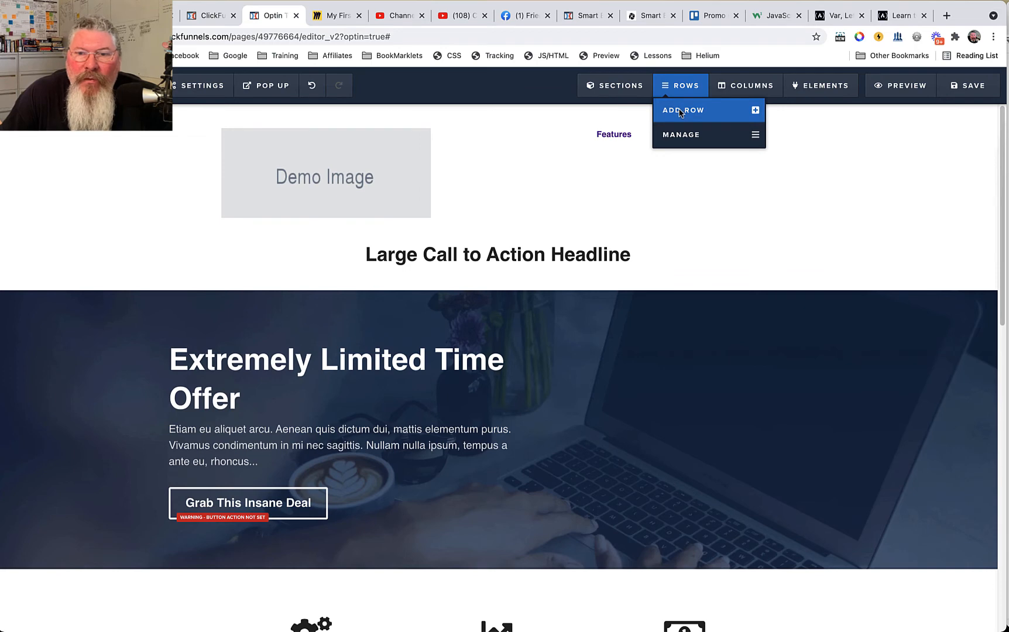
{"action": "left_click", "coordinate": [680, 110]}
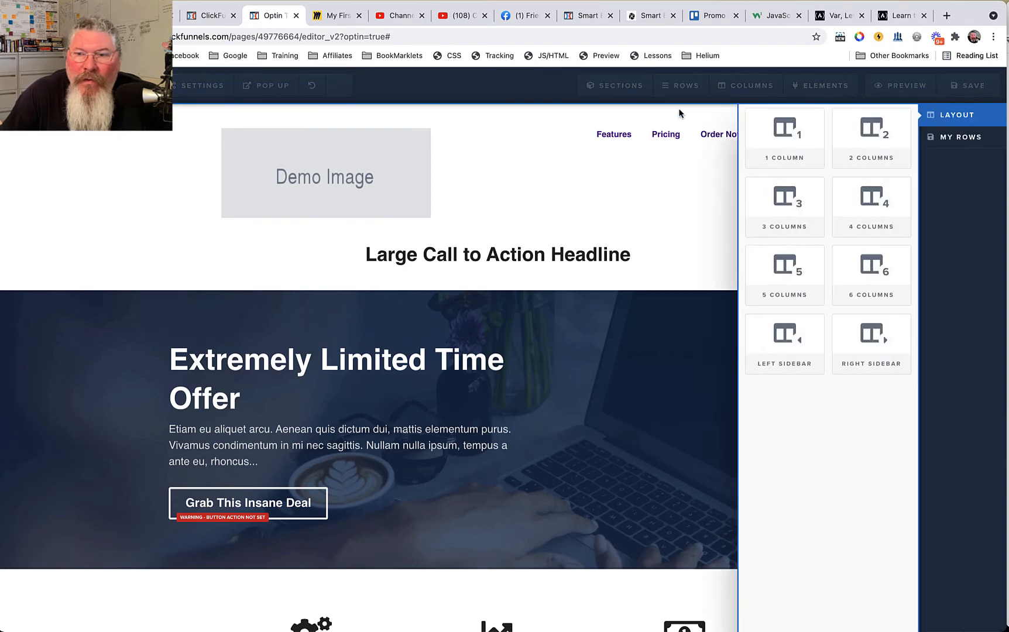
{"action": "left_click", "coordinate": [951, 141]}
{"action": "left_click_drag", "start_coordinate": [838, 117], "coordinate": [501, 274]}
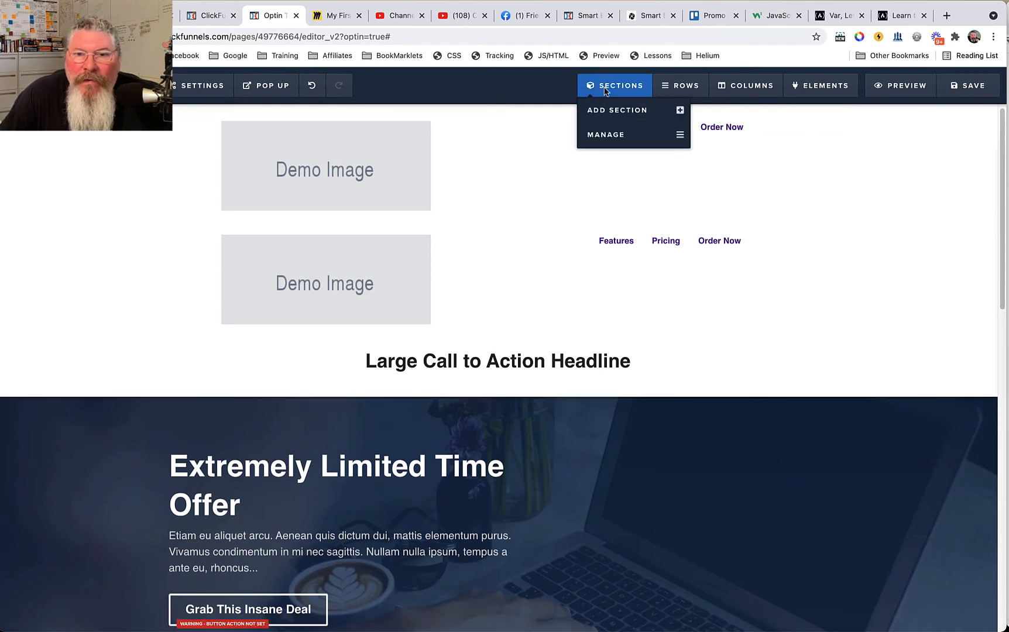
Step: Try narrowing the demo image column of the uppermost two-column row to different widths, and restore two equal columns
{"action": "left_click", "coordinate": [671, 111]}
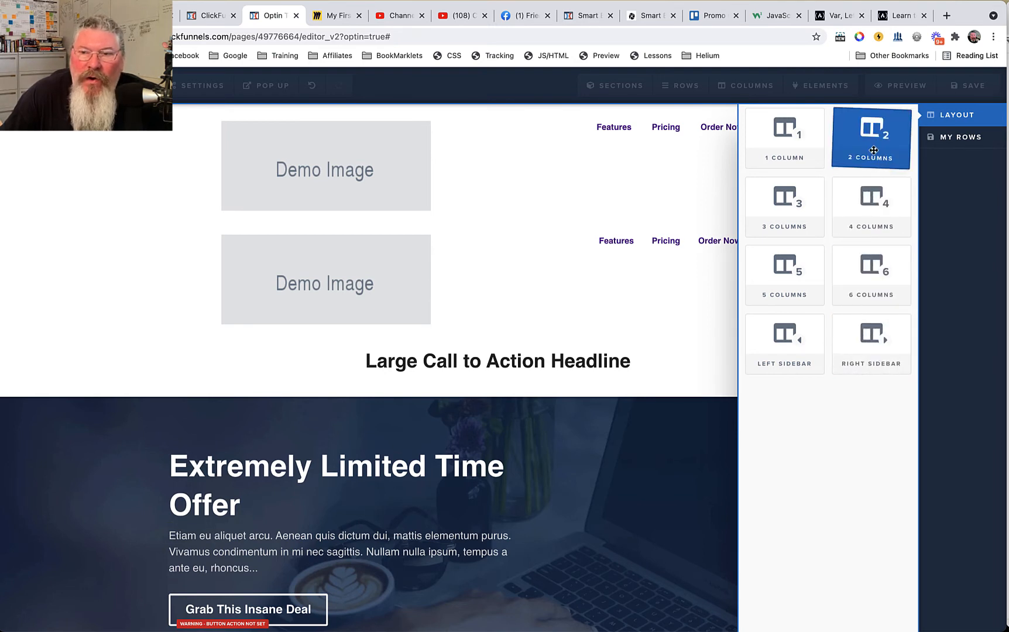
{"action": "left_click_drag", "start_coordinate": [872, 150], "coordinate": [561, 173]}
{"action": "left_click_drag", "start_coordinate": [498, 167], "coordinate": [398, 169]}
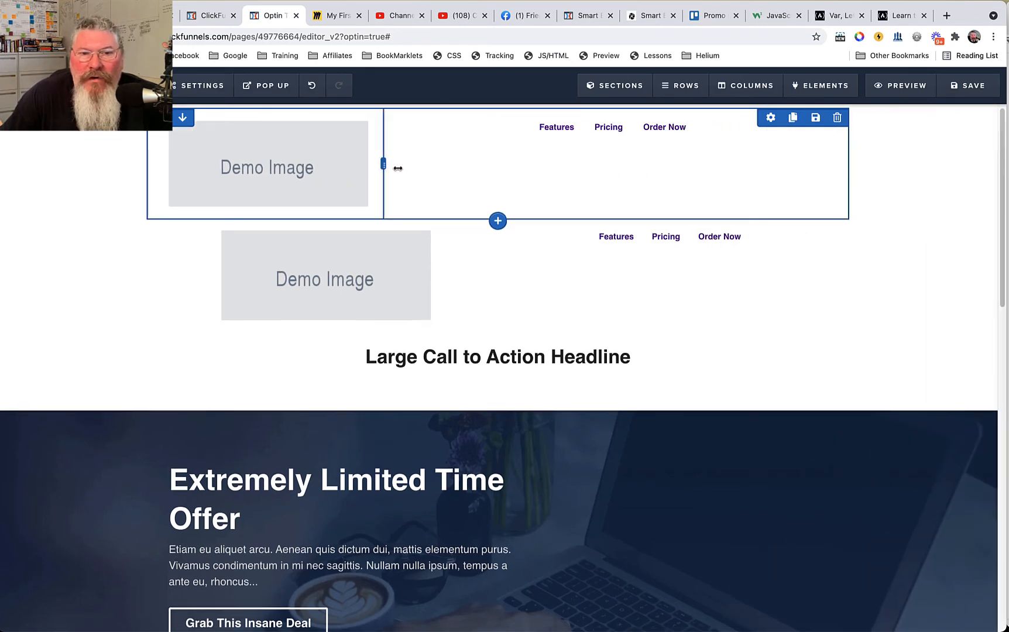
{"action": "left_click_drag", "start_coordinate": [398, 168], "coordinate": [536, 168]}
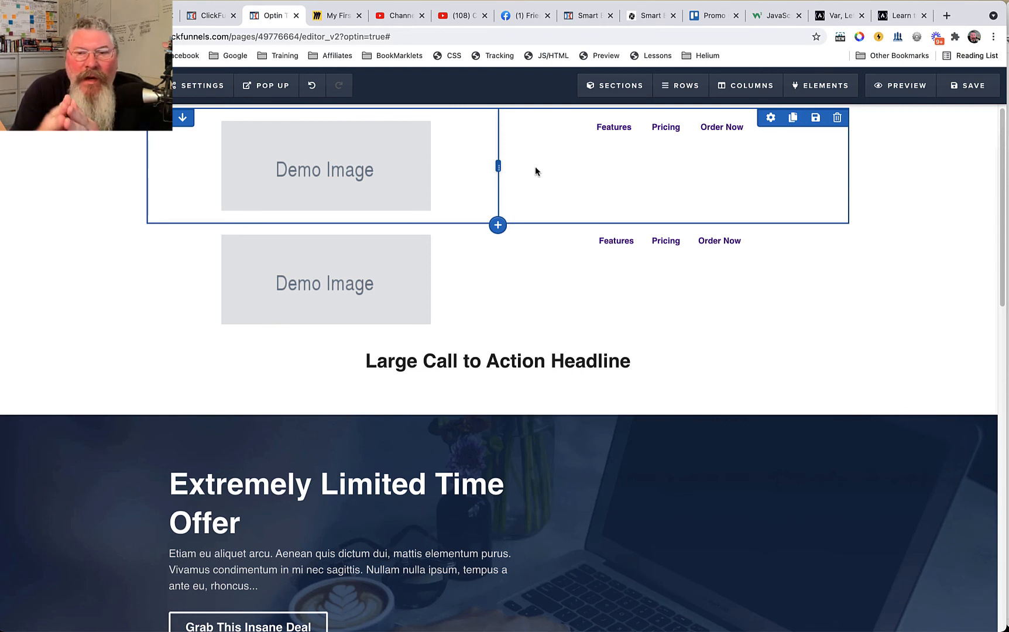
{"action": "left_click_drag", "start_coordinate": [498, 166], "coordinate": [225, 146]}
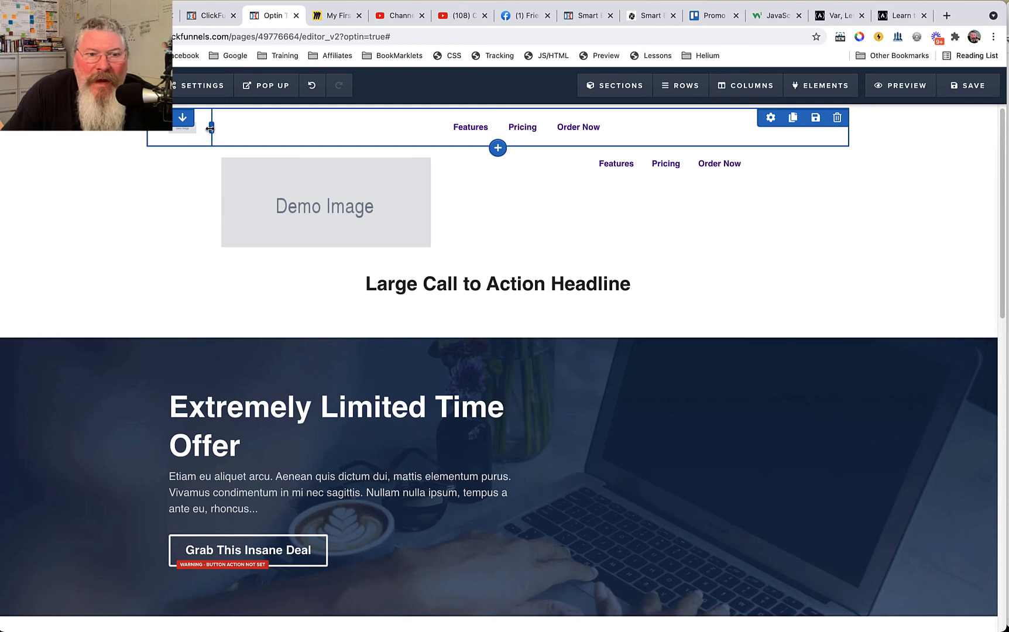
{"action": "left_click_drag", "start_coordinate": [221, 129], "coordinate": [496, 147]}
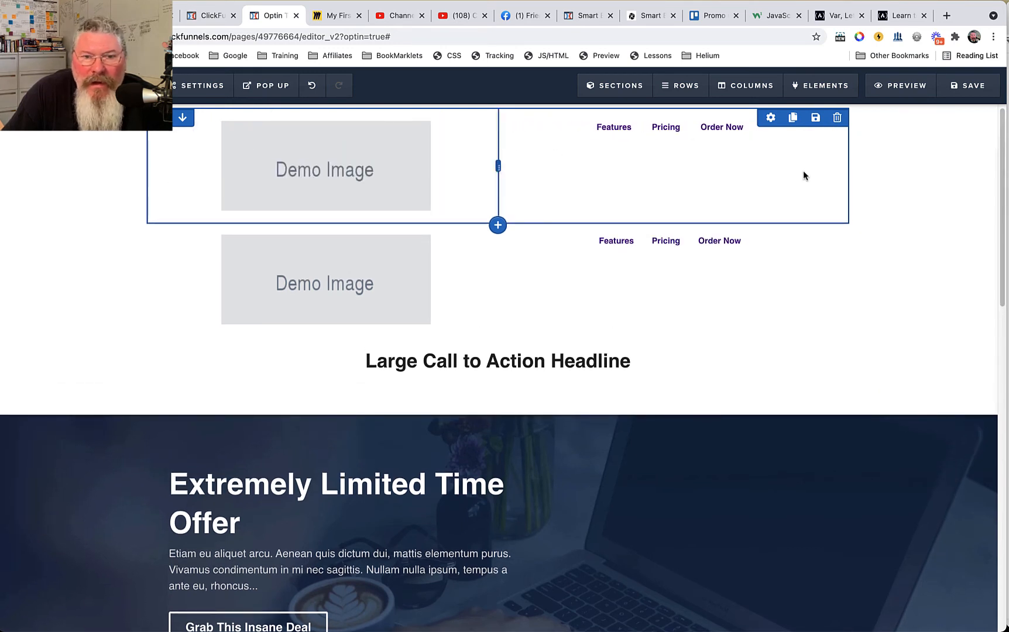
Step: Add an empty three-column row between the two demo image rows
{"action": "mouse_move", "coordinate": [682, 86]}
{"action": "left_click", "coordinate": [683, 110]}
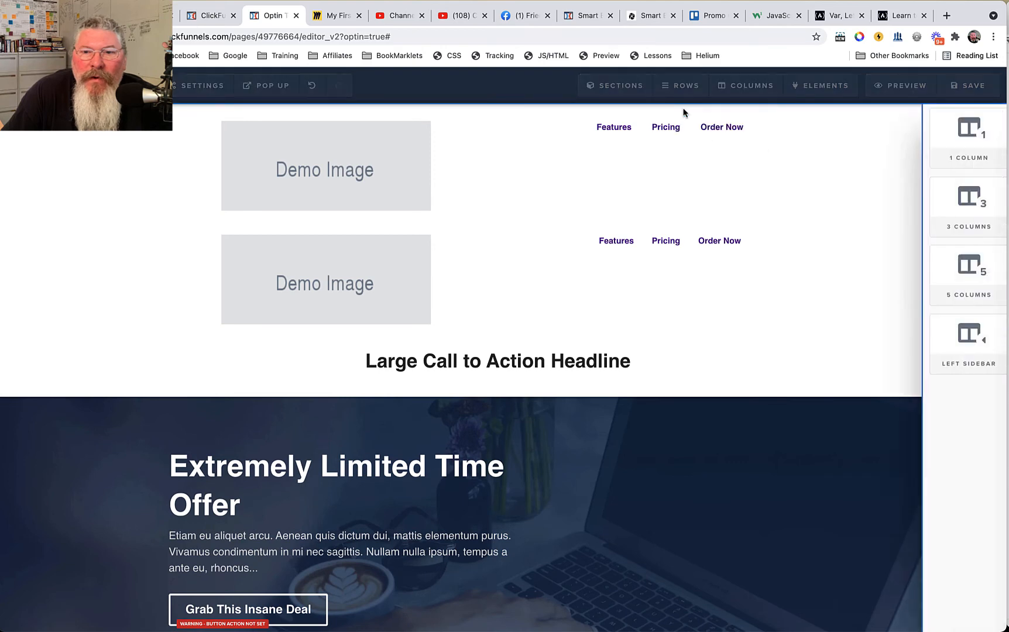
{"action": "left_click_drag", "start_coordinate": [792, 199], "coordinate": [467, 270]}
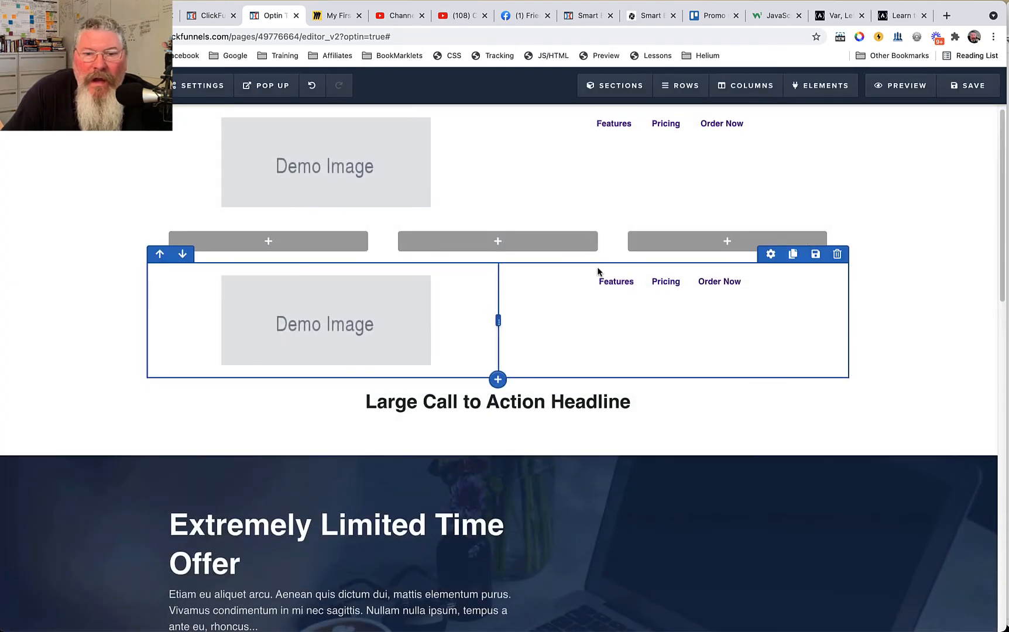
Step: Try widening the middle column of the three-column row at the third column's expense, and restore equal widths
{"action": "mouse_move", "coordinate": [655, 236]}
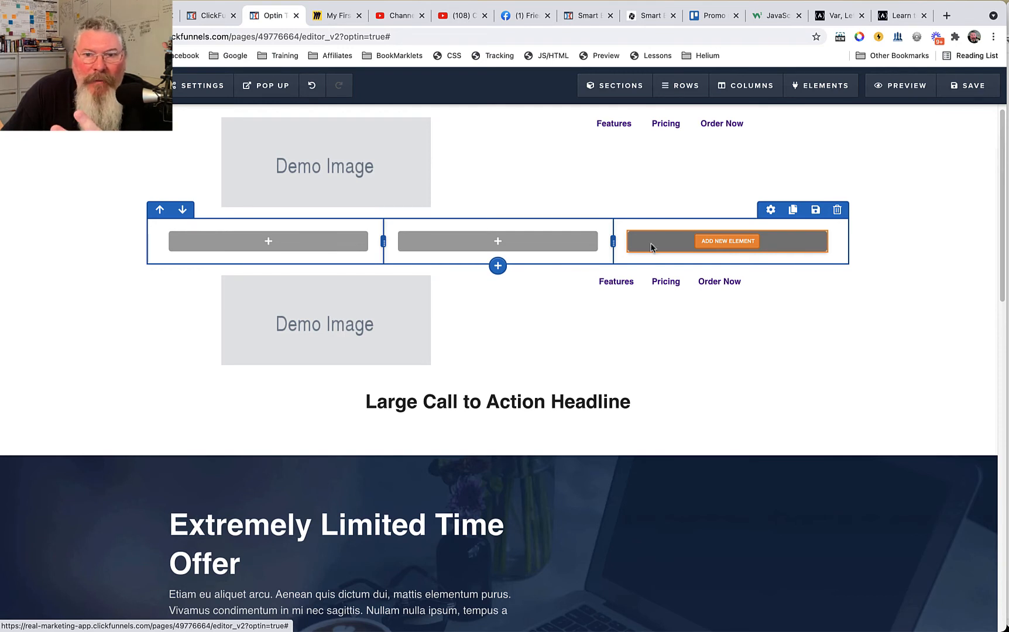
{"action": "left_click_drag", "start_coordinate": [613, 241], "coordinate": [775, 247]}
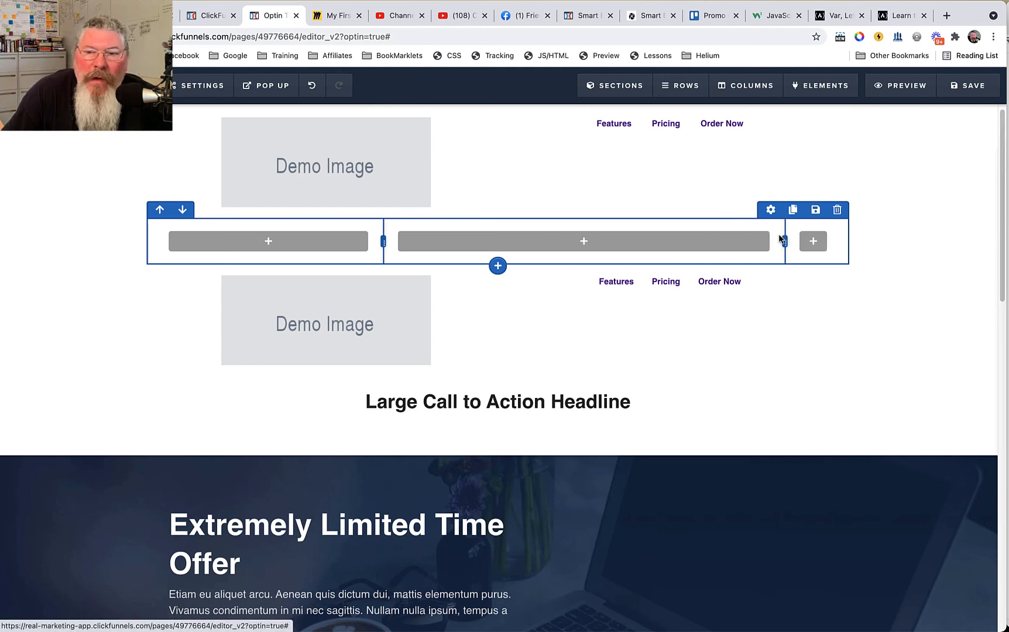
{"action": "left_click_drag", "start_coordinate": [785, 241], "coordinate": [655, 239]}
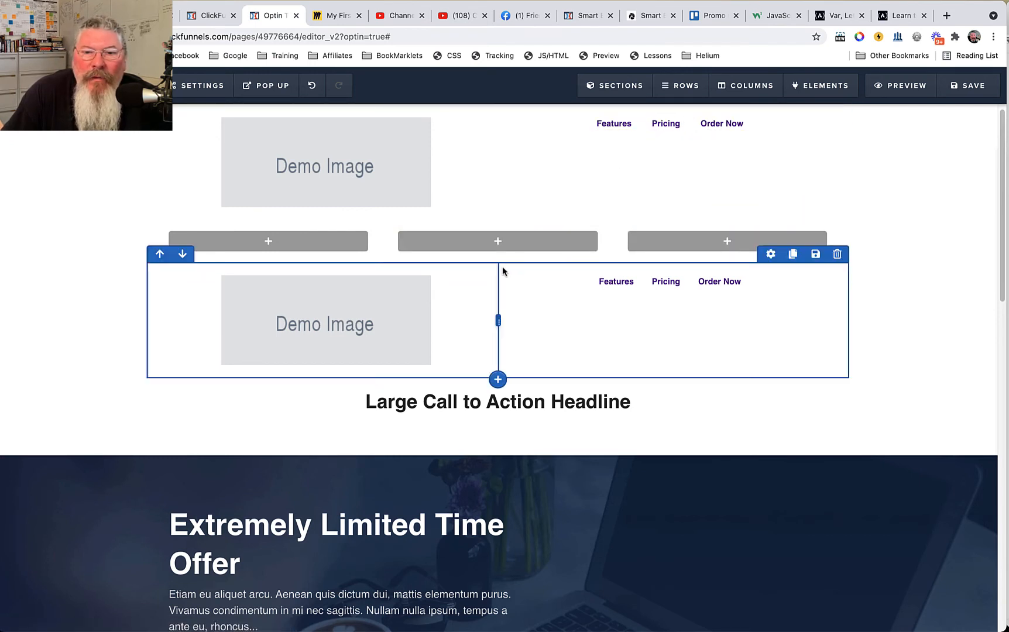
Step: Add an empty six-column row directly below the three-column row and a five-column row directly above it
{"action": "left_click", "coordinate": [498, 266]}
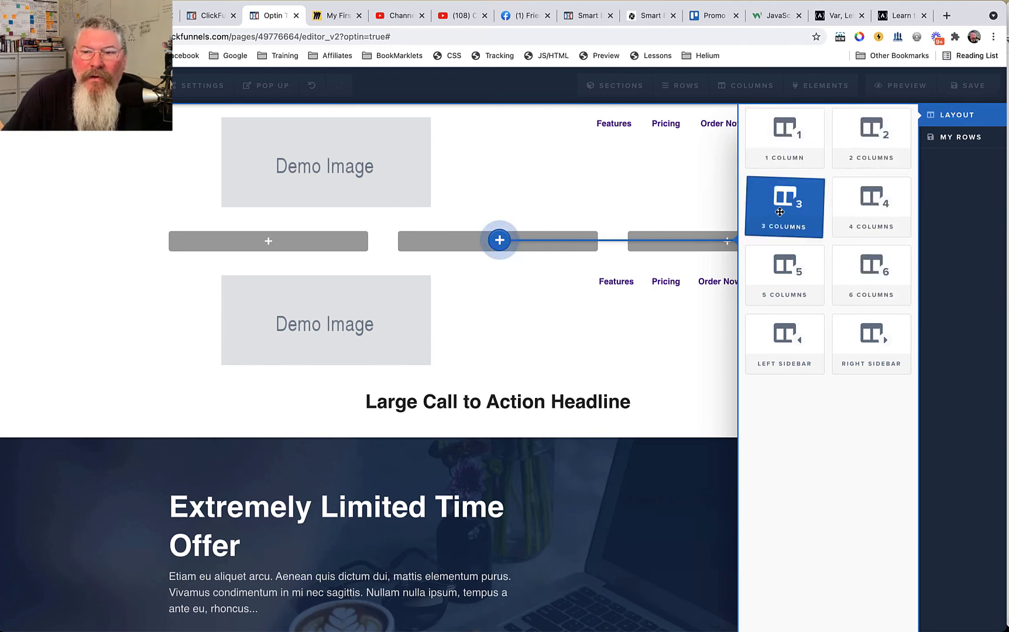
{"action": "left_click", "coordinate": [865, 266]}
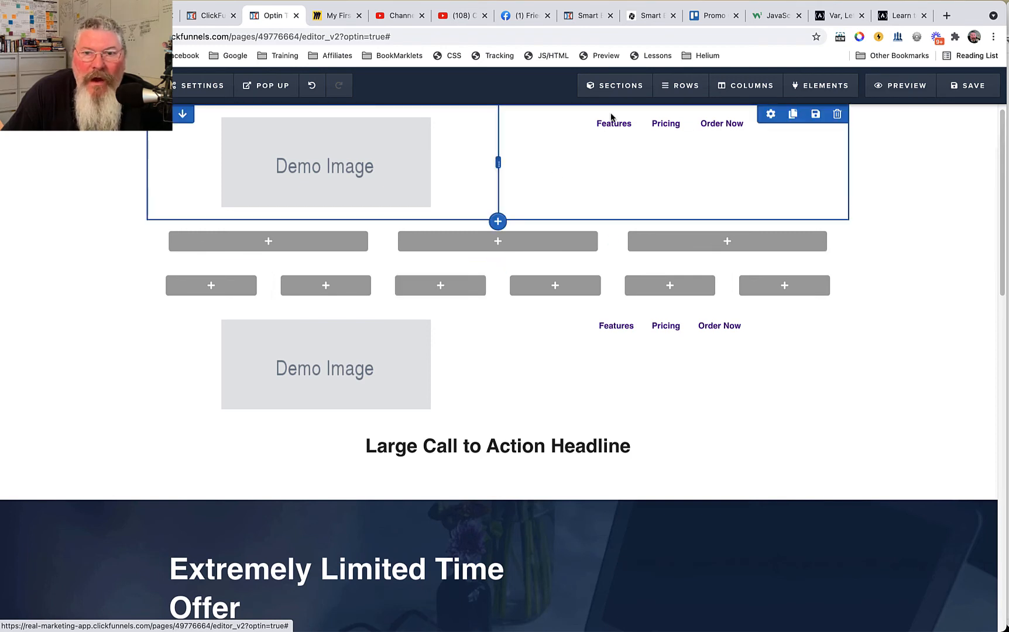
{"action": "left_click", "coordinate": [683, 114]}
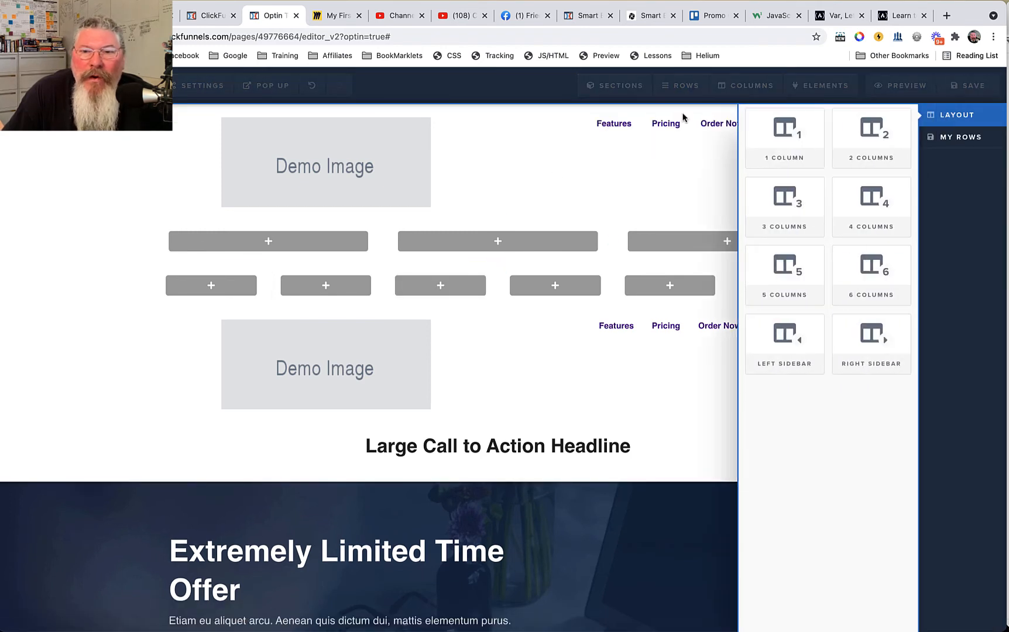
{"action": "left_click_drag", "start_coordinate": [795, 272], "coordinate": [507, 274]}
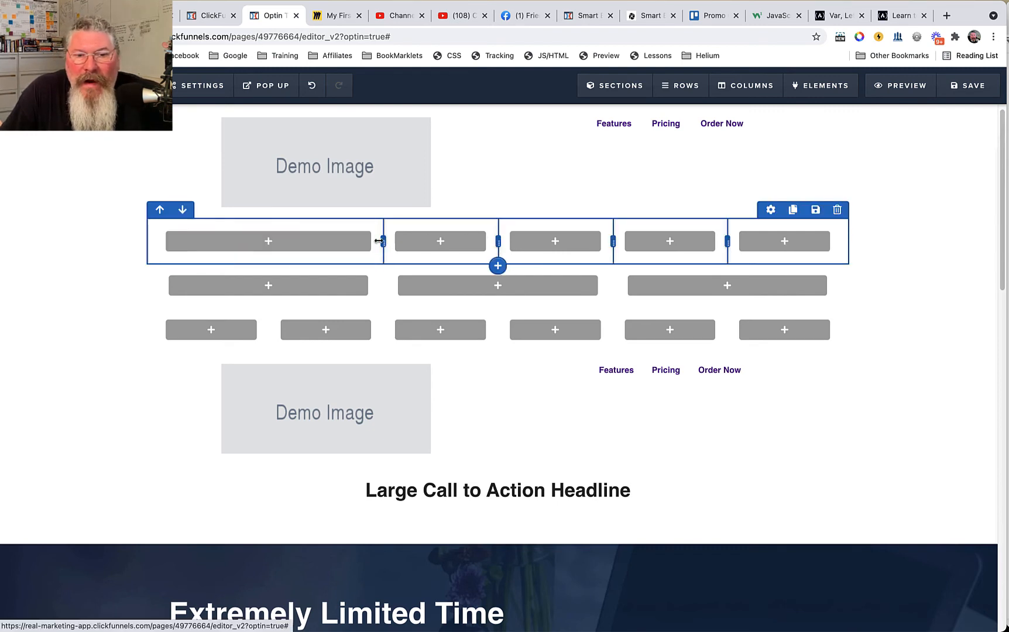
Step: Resize the five-column row's columns so the first three are equally wide, the fourth narrower and the fifth narrowest
{"action": "left_click_drag", "start_coordinate": [384, 241], "coordinate": [345, 239]}
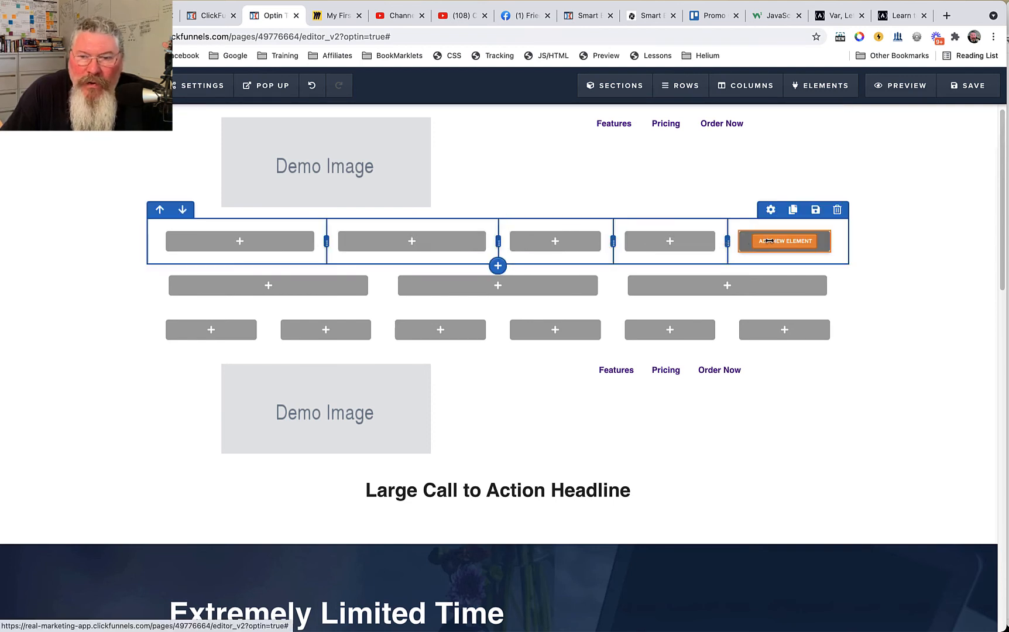
{"action": "left_click_drag", "start_coordinate": [727, 241], "coordinate": [778, 241]}
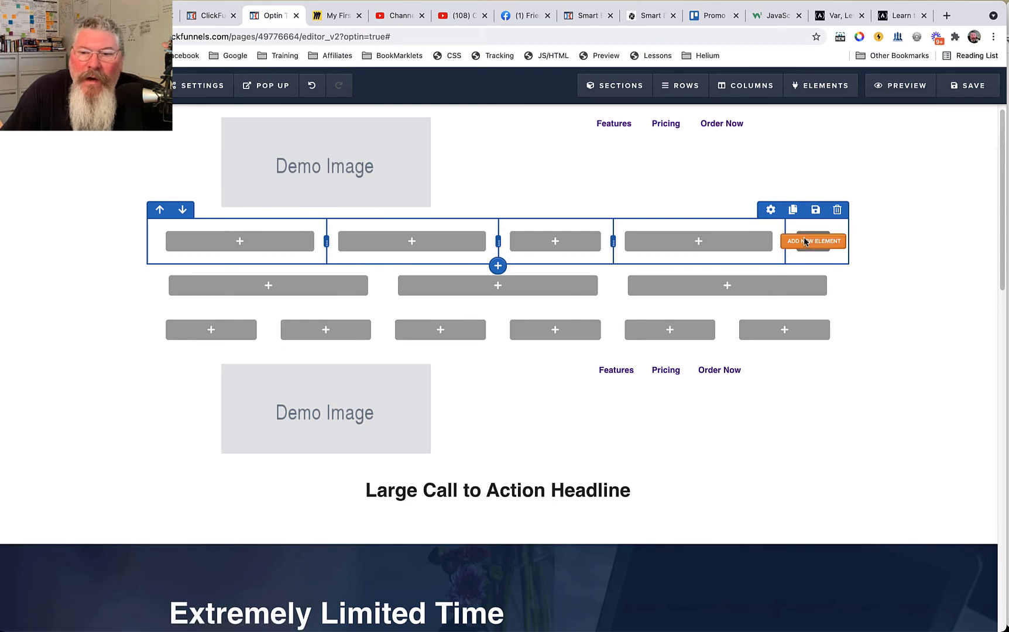
{"action": "left_click_drag", "start_coordinate": [613, 240], "coordinate": [671, 241]}
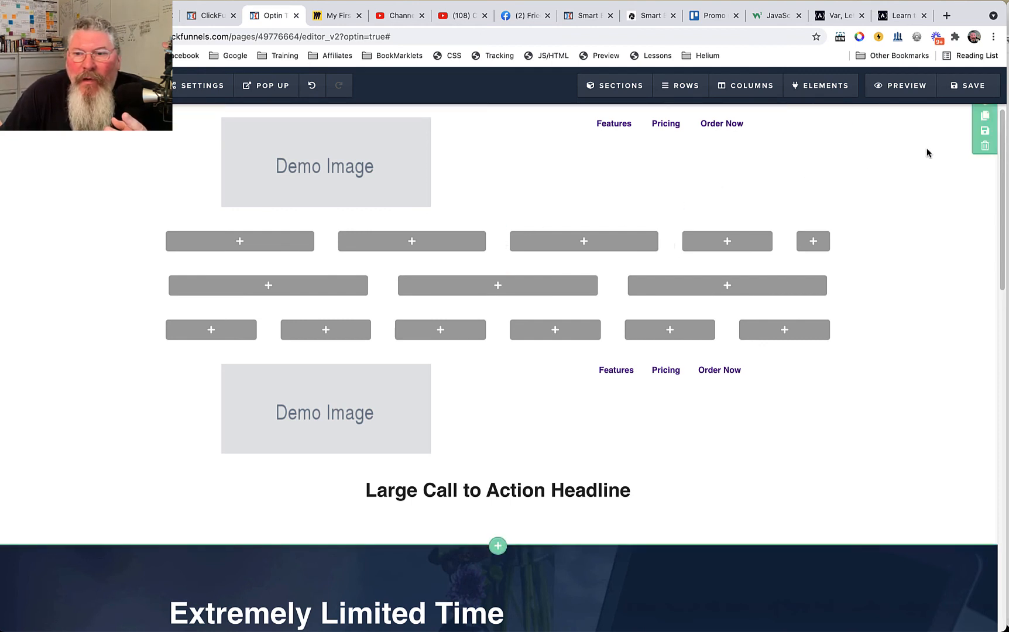
Step: Move the five-column row down one place, below the three-column row
{"action": "scroll", "coordinate": [909, 177], "scroll_direction": "up", "scroll_amount": 1}
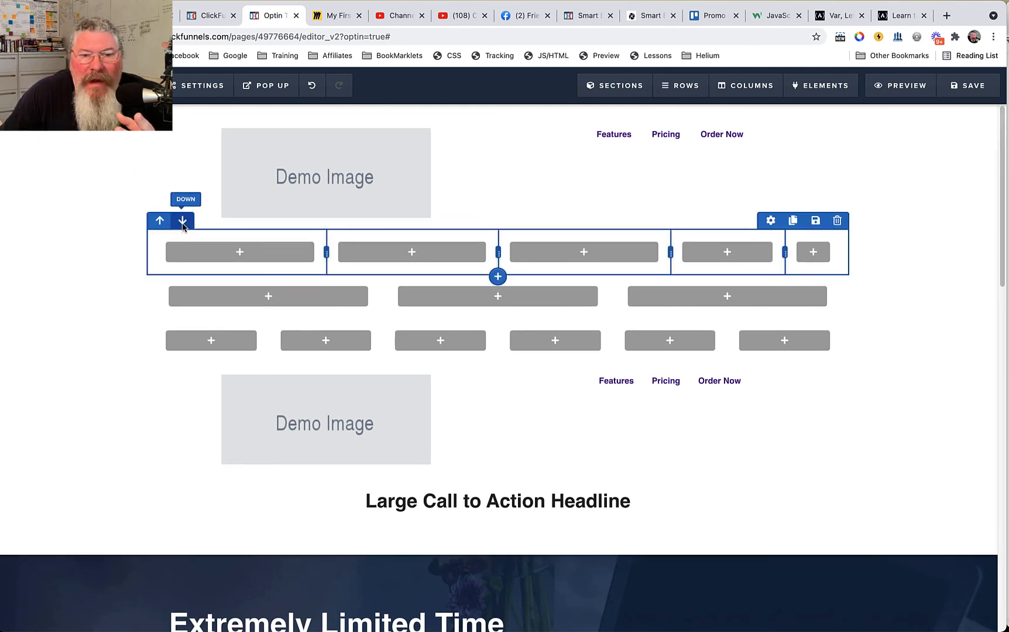
{"action": "left_click", "coordinate": [182, 221]}
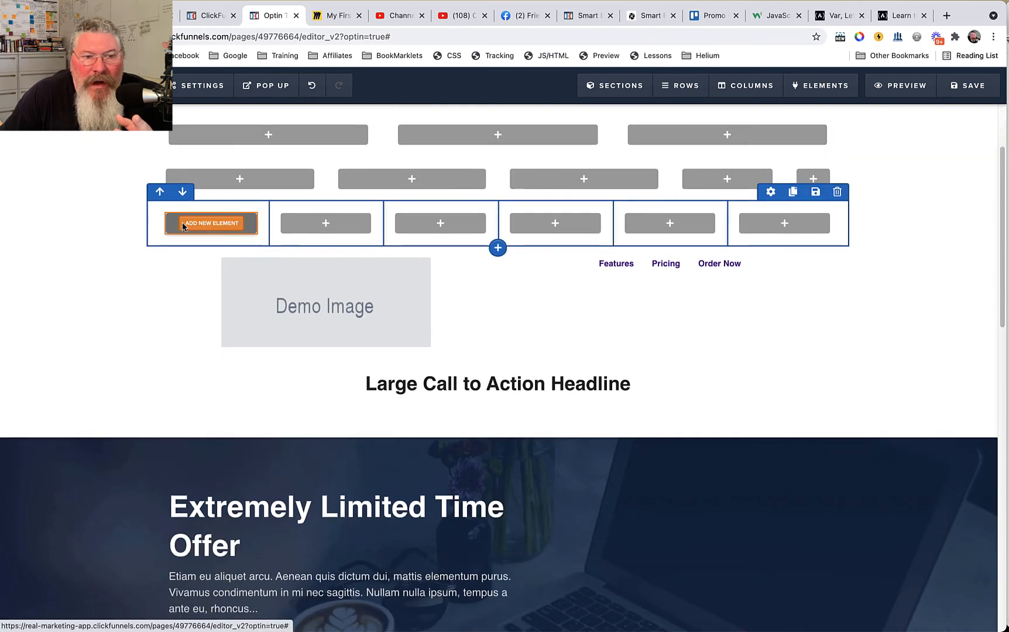
Step: Move the six-column row down until it sits between the second image-and-navigation row and the Large Call to Action Headline
{"action": "left_click", "coordinate": [182, 191]}
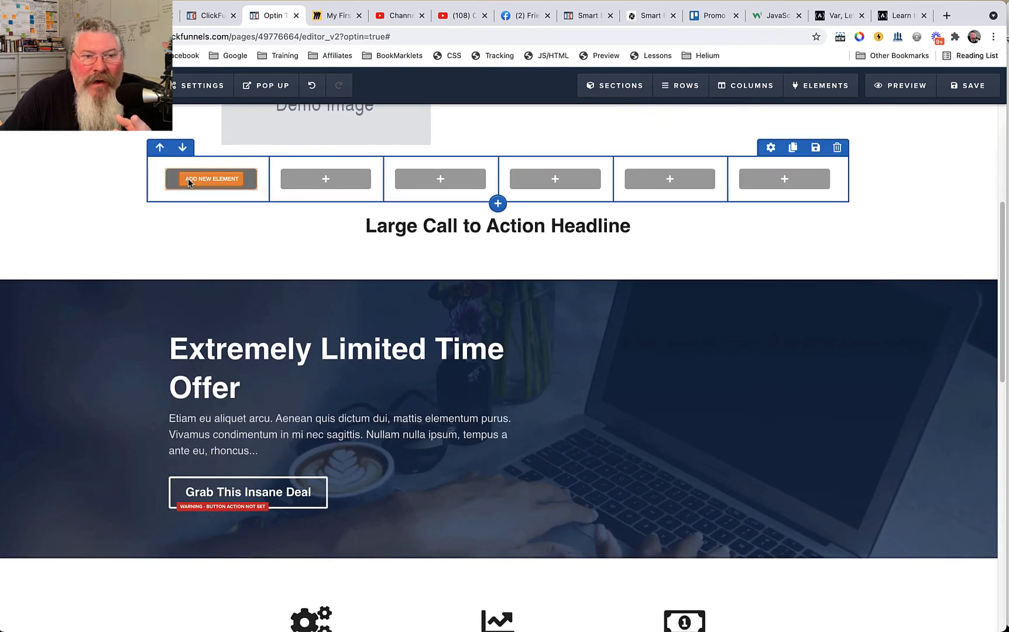
{"action": "left_click", "coordinate": [182, 148]}
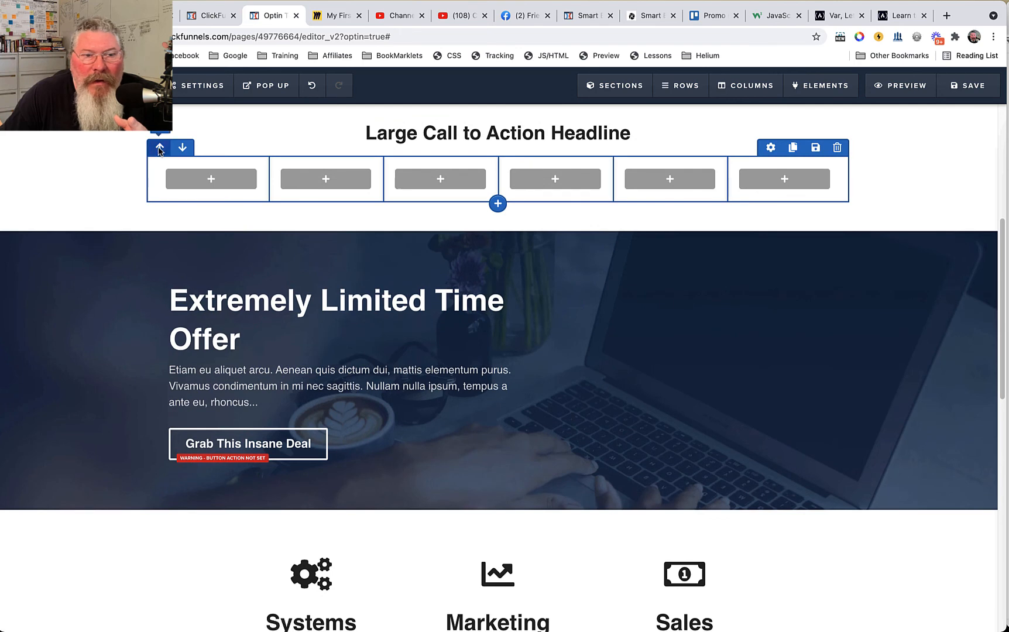
{"action": "left_click", "coordinate": [159, 148]}
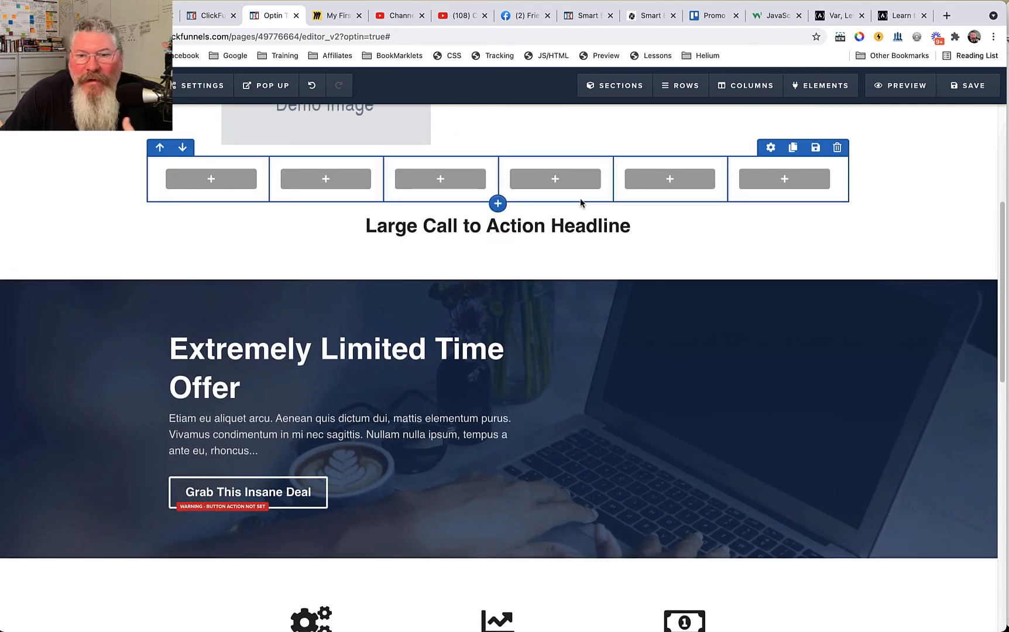
{"action": "scroll", "coordinate": [603, 249], "scroll_direction": "up", "scroll_amount": 5}
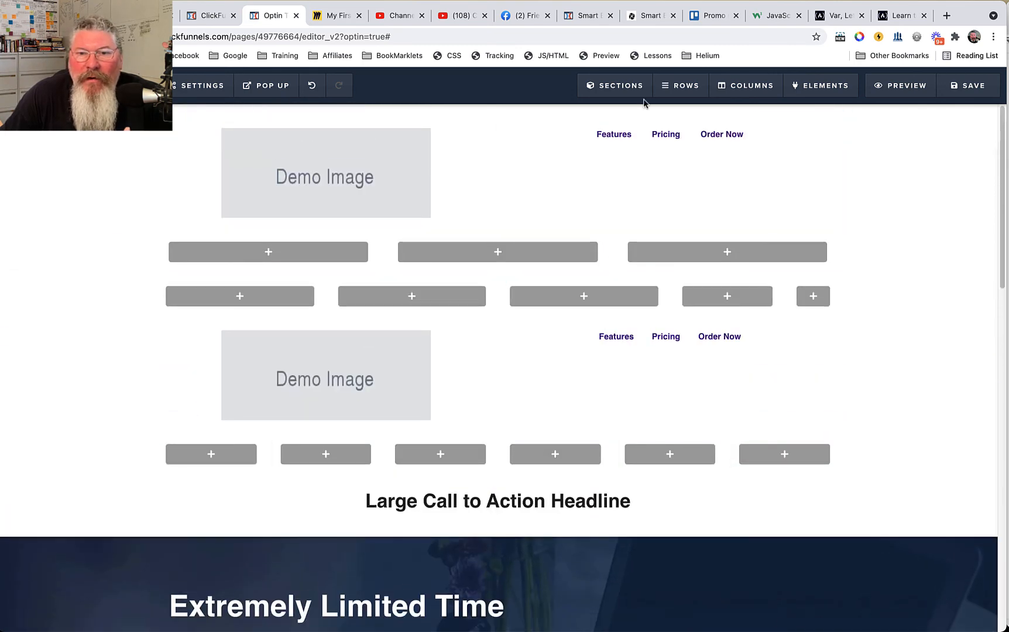
Step: Hide the topmost two-column row using the row management list and show it again
{"action": "mouse_move", "coordinate": [679, 88]}
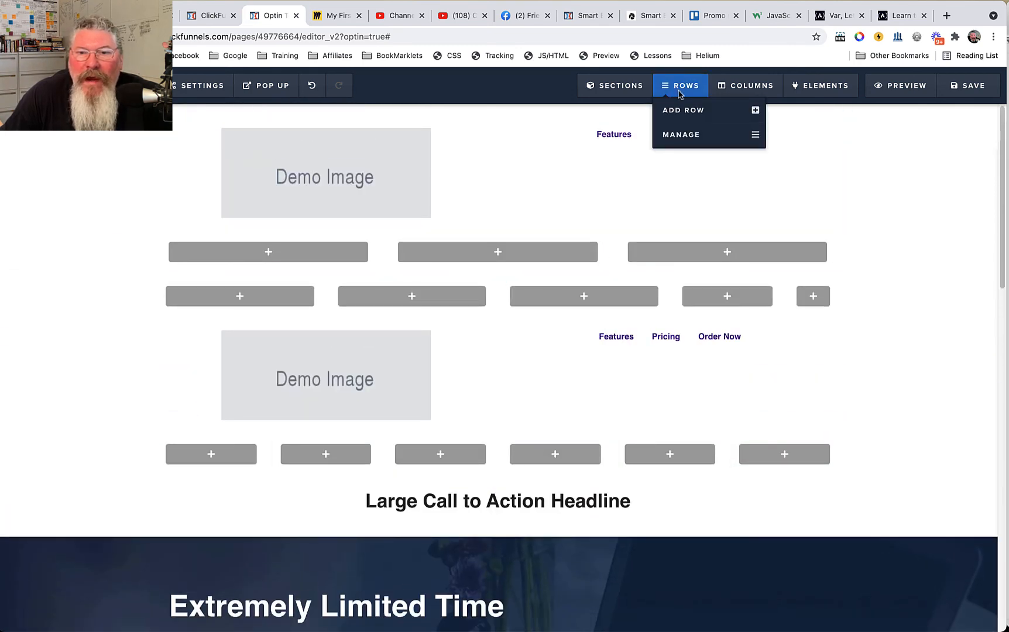
{"action": "left_click", "coordinate": [678, 136]}
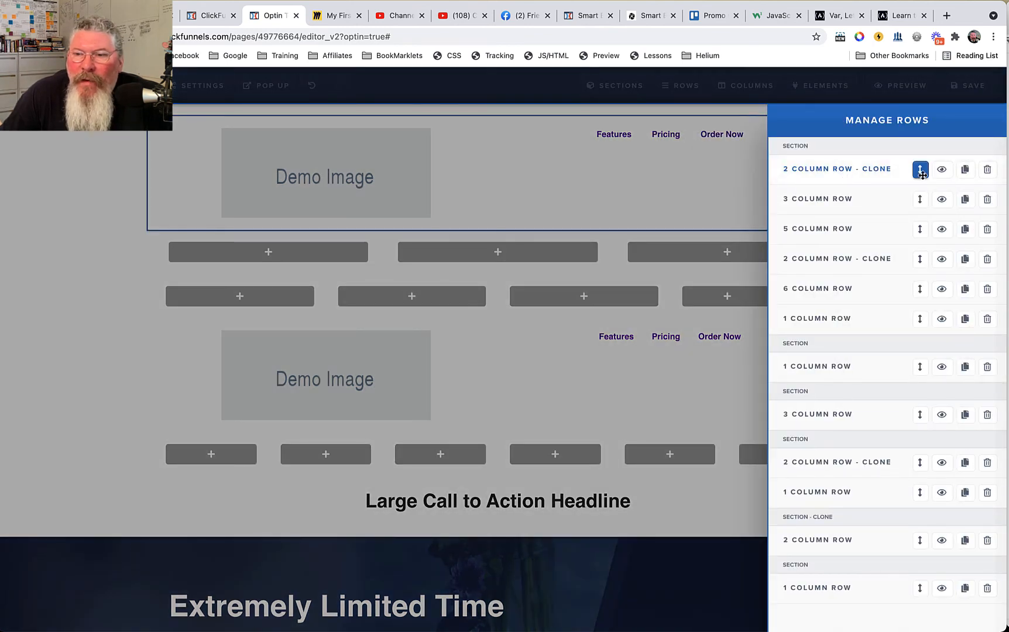
{"action": "mouse_move", "coordinate": [921, 173]}
{"action": "left_mouse_down"}
{"action": "mouse_move", "coordinate": [923, 230]}
{"action": "mouse_move", "coordinate": [921, 169]}
{"action": "left_mouse_up"}
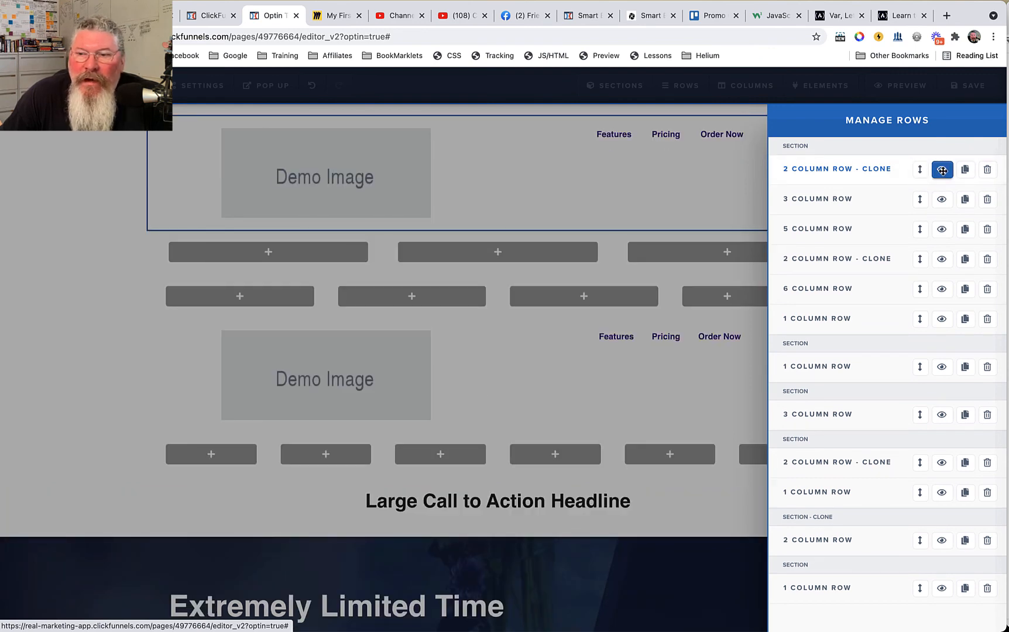
{"action": "left_click", "coordinate": [942, 170]}
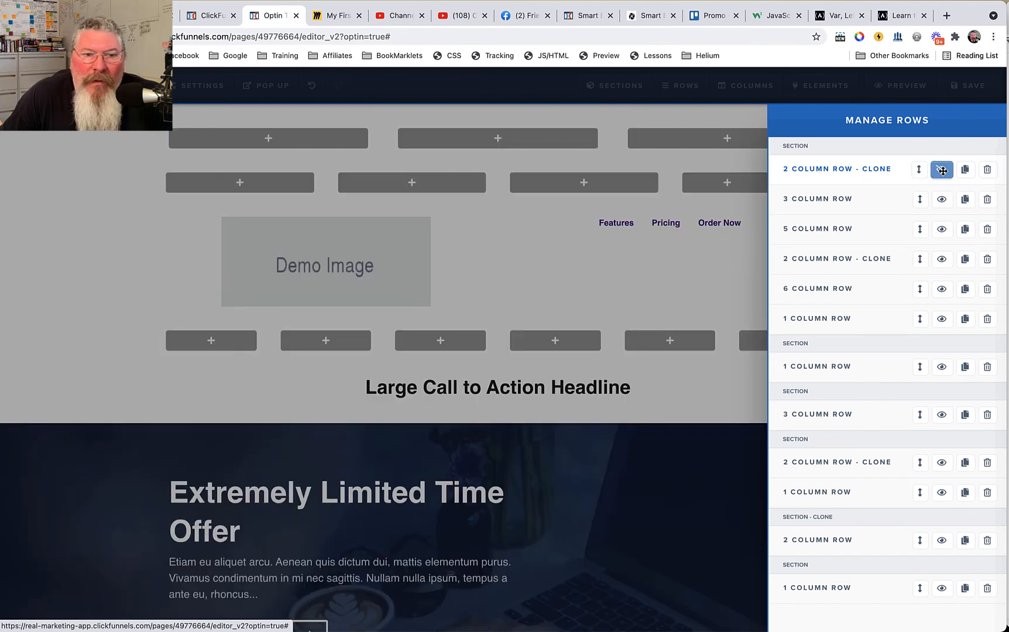
{"action": "left_click", "coordinate": [942, 170]}
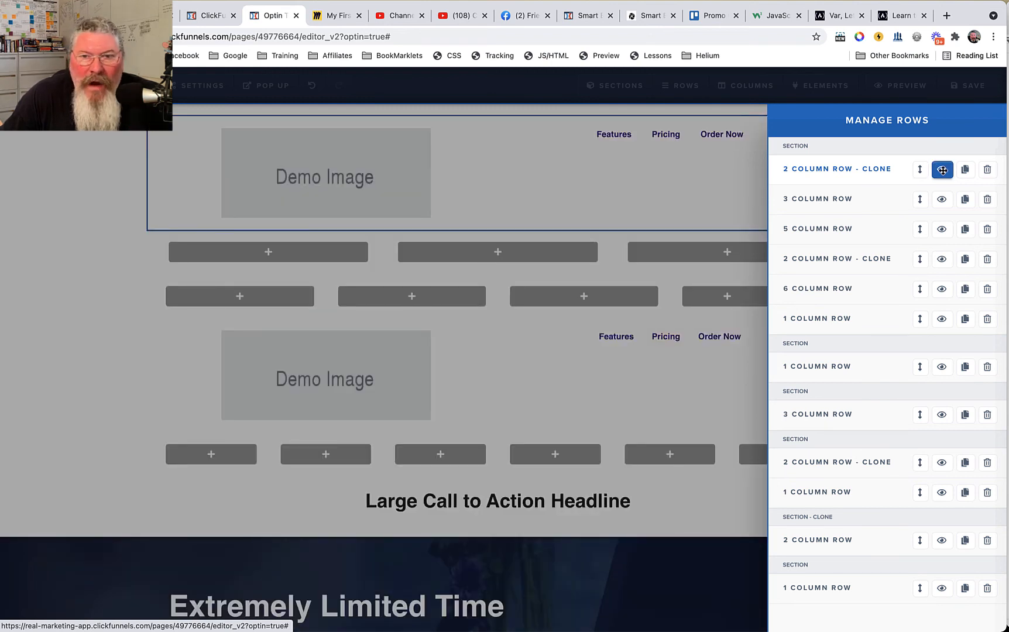
{"action": "left_click", "coordinate": [729, 157]}
{"action": "mouse_move", "coordinate": [819, 85]}
{"action": "left_click", "coordinate": [817, 135]}
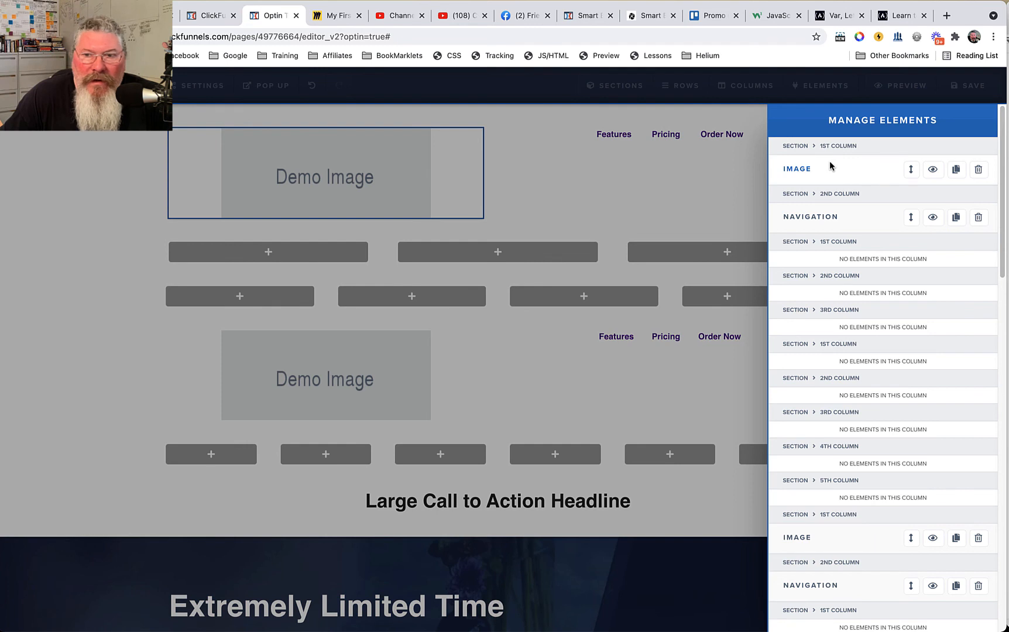
{"action": "left_click", "coordinate": [704, 182]}
{"action": "mouse_move", "coordinate": [679, 86]}
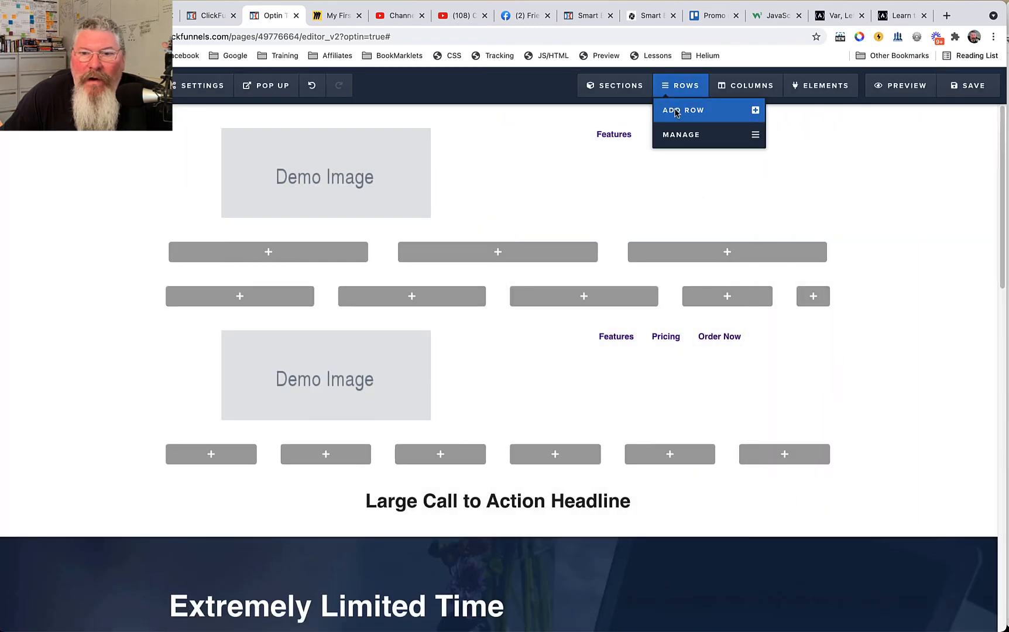
{"action": "left_click", "coordinate": [676, 111]}
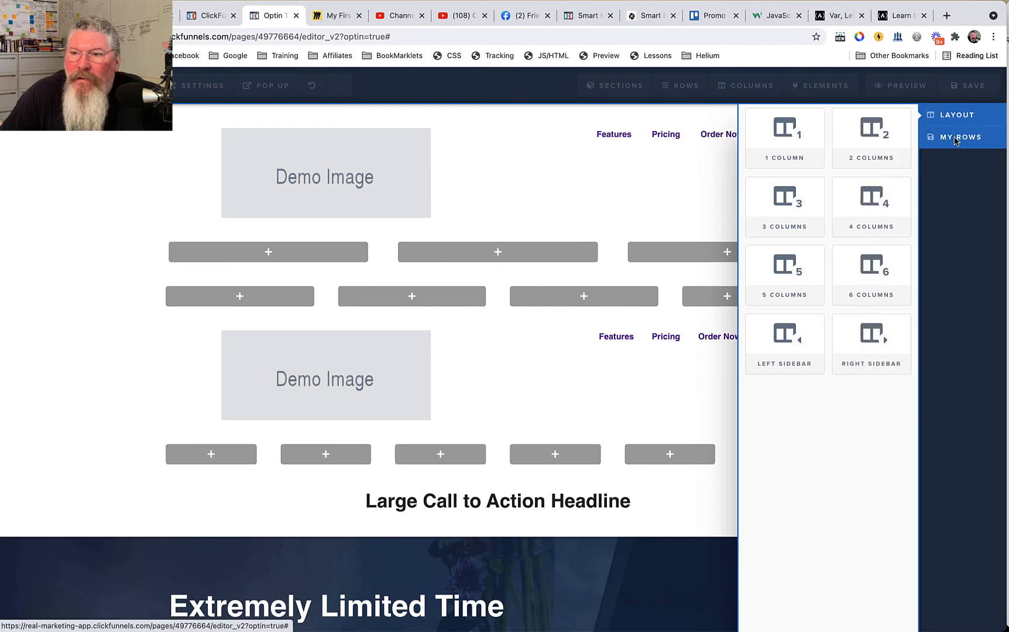
Step: Delete the three-column row in the page's first section through the row management list
{"action": "mouse_move", "coordinate": [681, 85]}
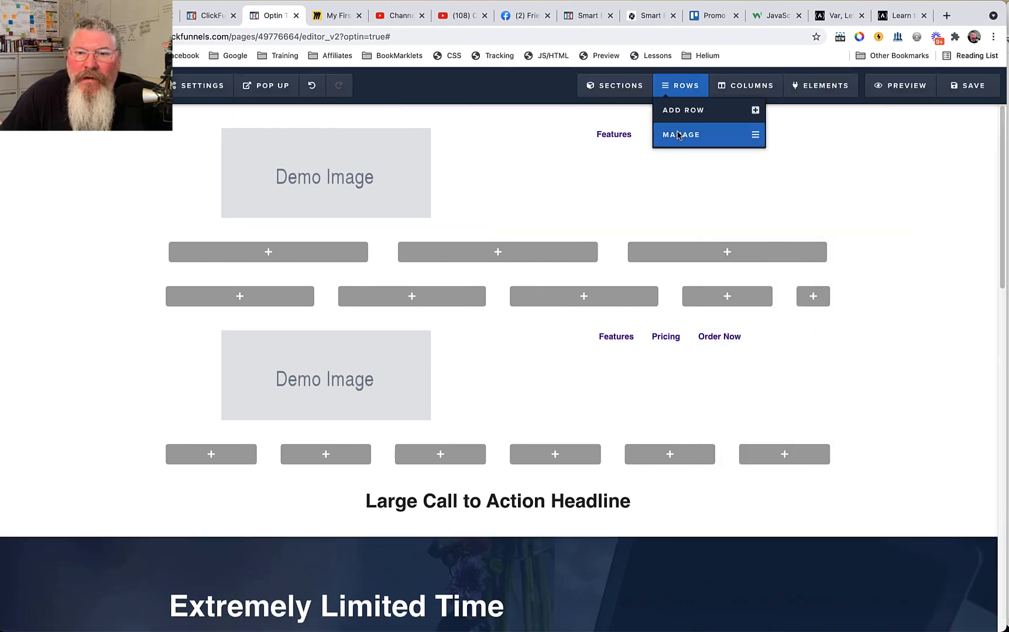
{"action": "left_click", "coordinate": [684, 134]}
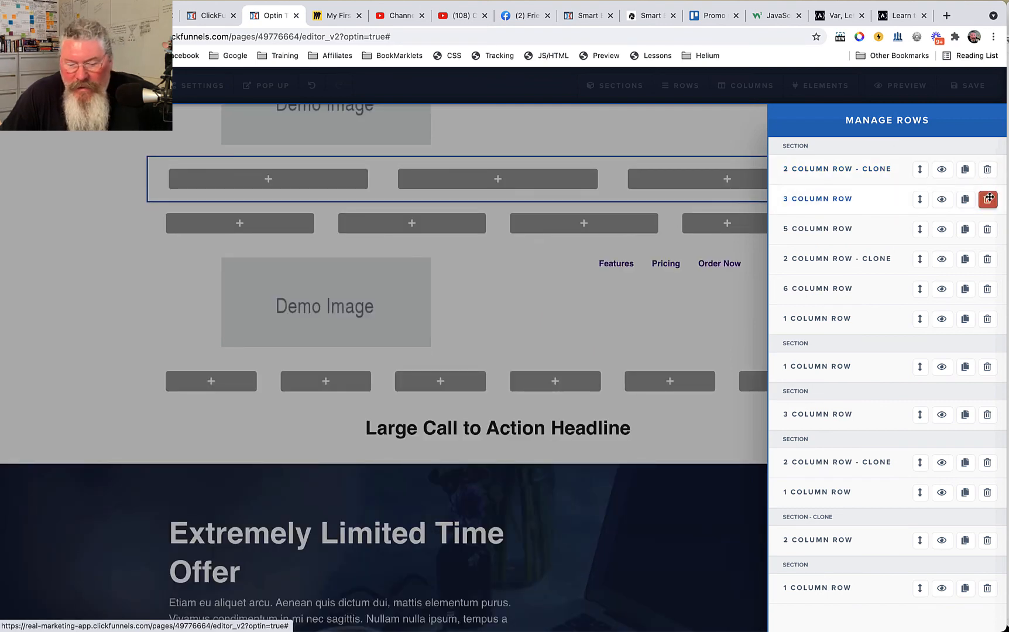
{"action": "left_click", "coordinate": [988, 198]}
{"action": "key", "text": "Return"}
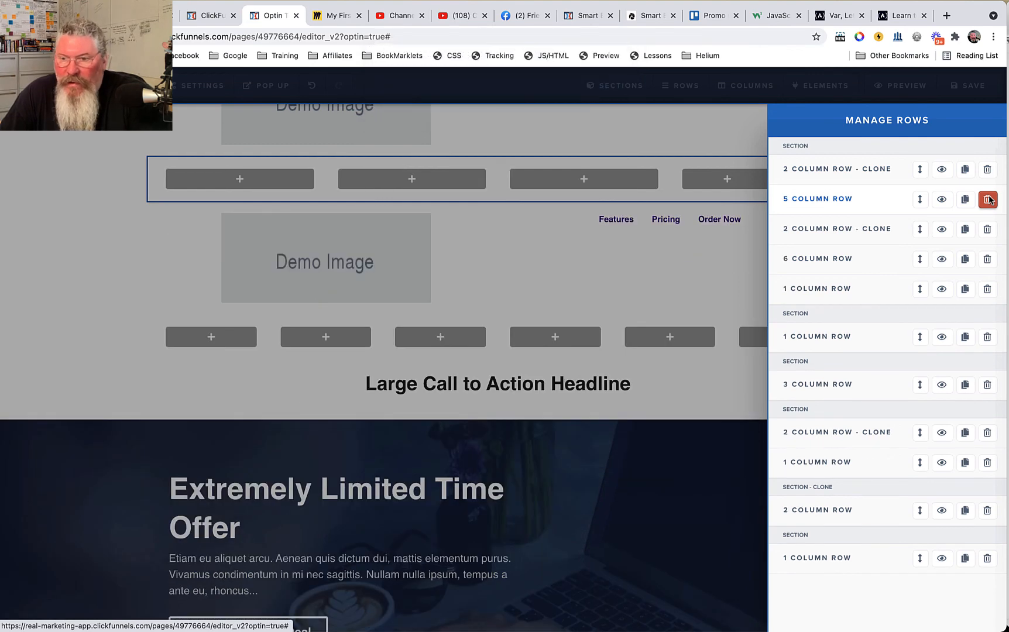
{"action": "left_click", "coordinate": [619, 244]}
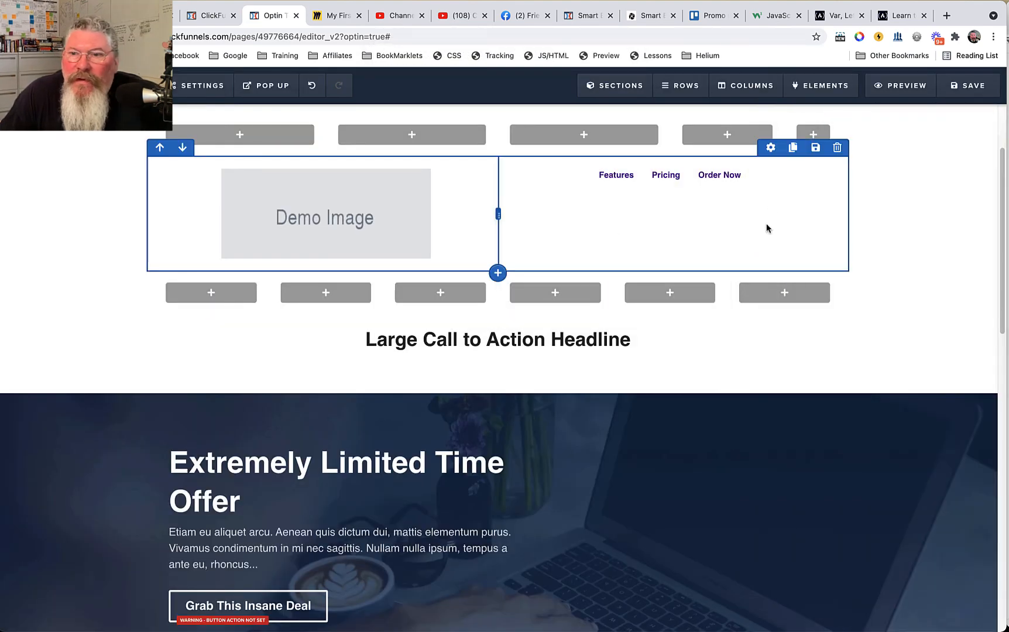
Step: View the settings of the first column in the topmost two-column row and close them
{"action": "left_click", "coordinate": [728, 86]}
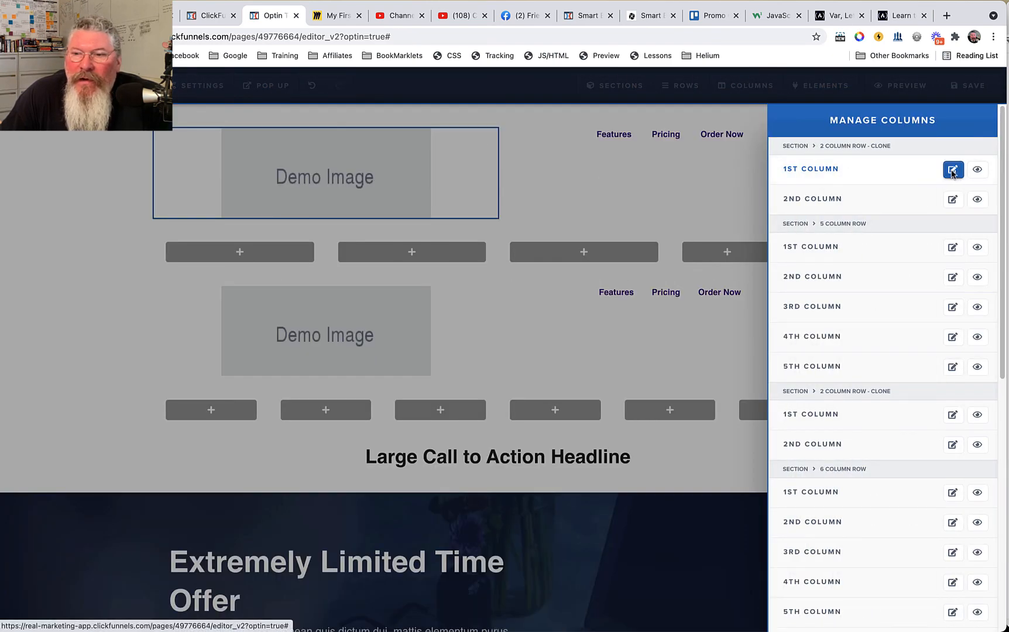
{"action": "left_click", "coordinate": [810, 169]}
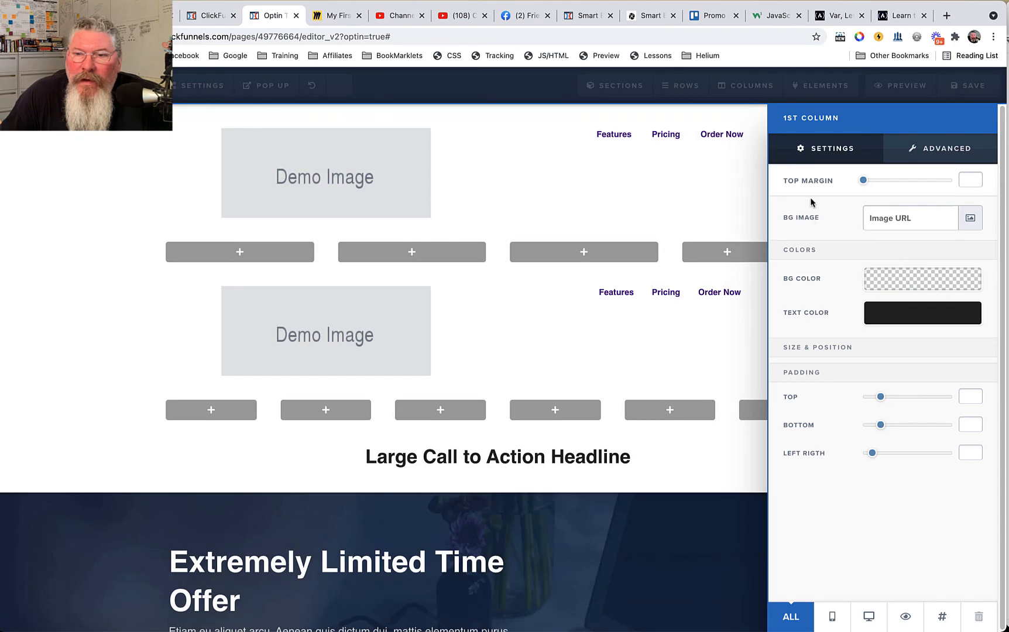
{"action": "left_click", "coordinate": [702, 206]}
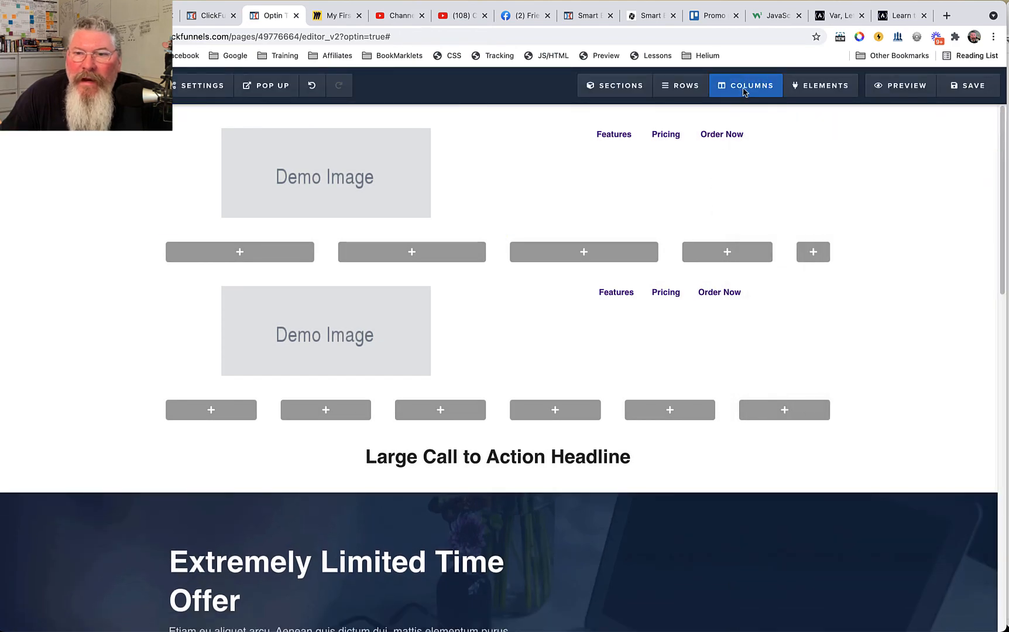
Step: Repeatedly hide and show the first column of the topmost two-column row through column management, leaving it shown
{"action": "left_click", "coordinate": [744, 88]}
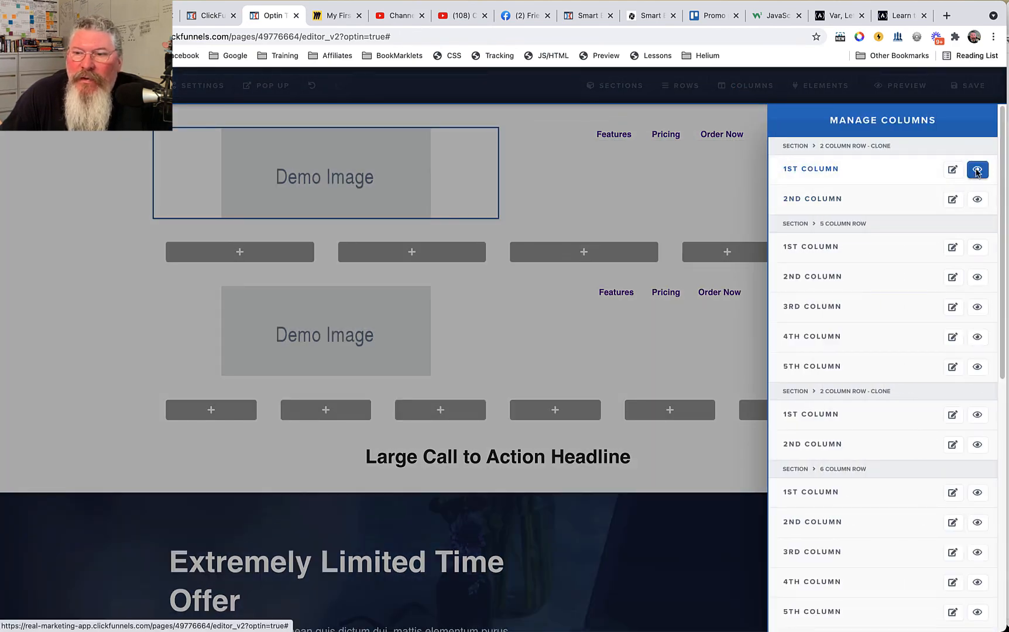
{"action": "left_click", "coordinate": [976, 170]}
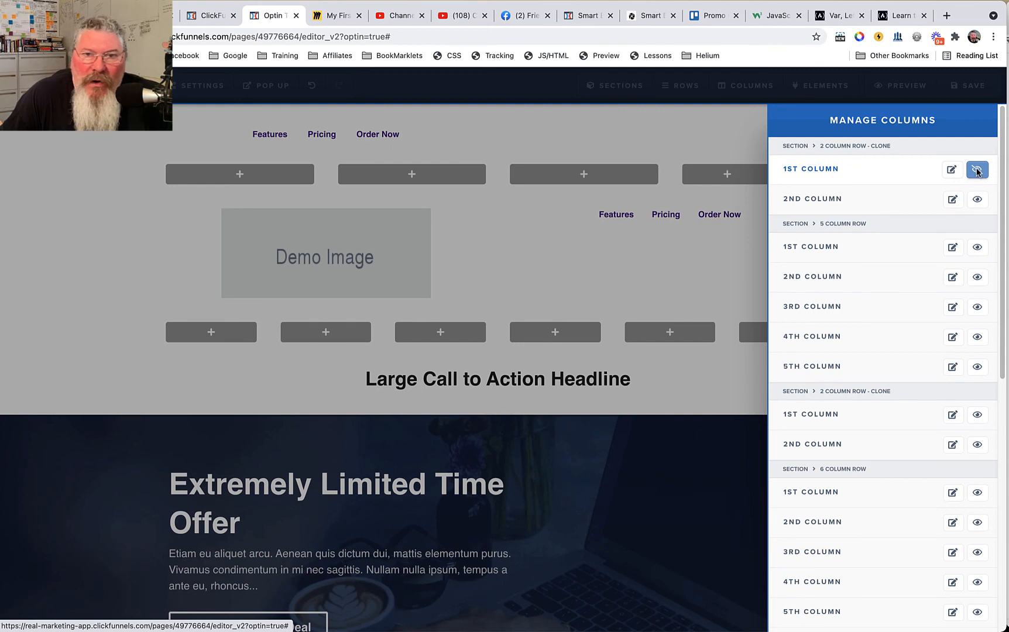
{"action": "left_click", "coordinate": [976, 170]}
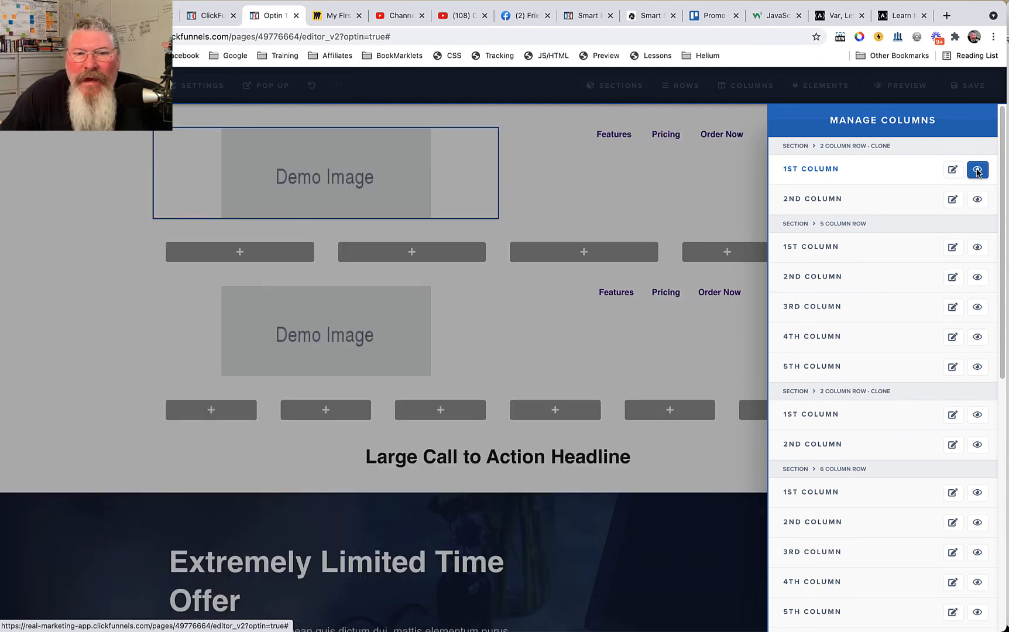
{"action": "left_click", "coordinate": [976, 170]}
{"action": "left_click", "coordinate": [976, 170]}
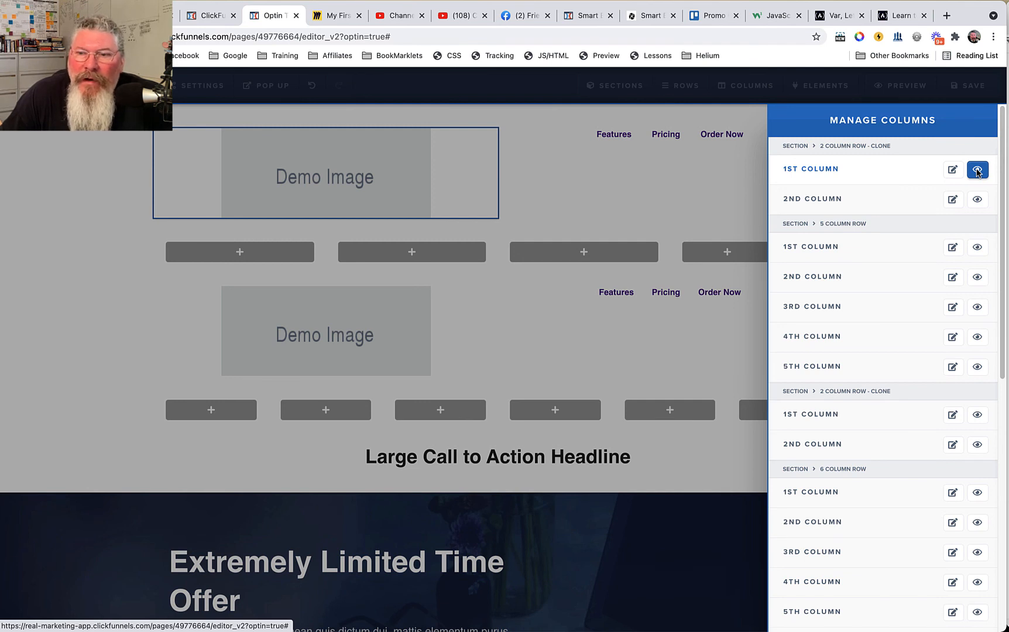
{"action": "left_click", "coordinate": [977, 170]}
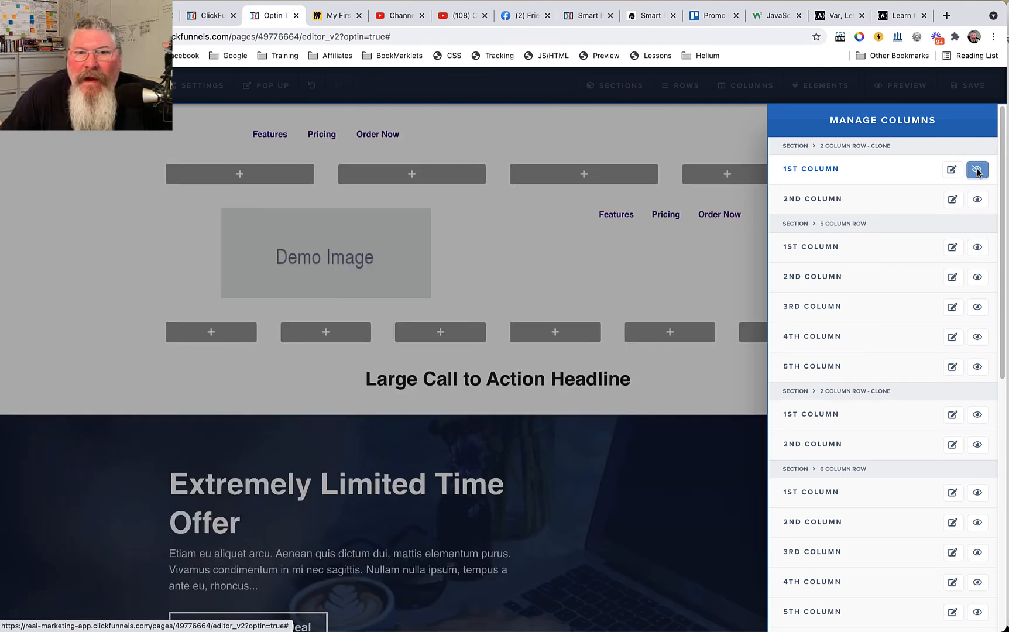
{"action": "left_click", "coordinate": [976, 170]}
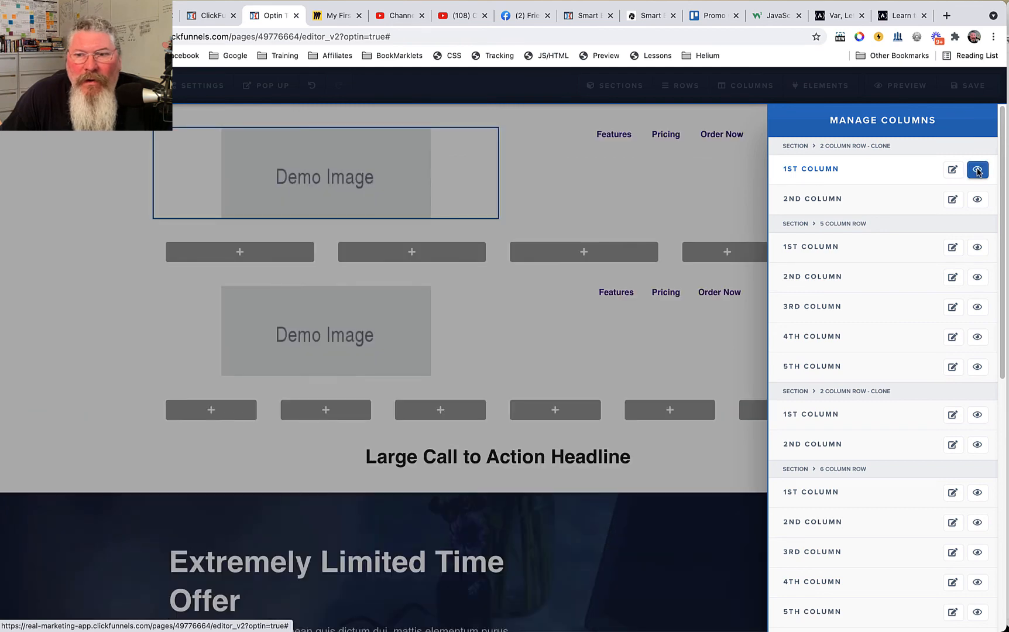
{"action": "left_click", "coordinate": [703, 181]}
Step: Add a video element below the demo image in the topmost row's first column
{"action": "mouse_move", "coordinate": [831, 89]}
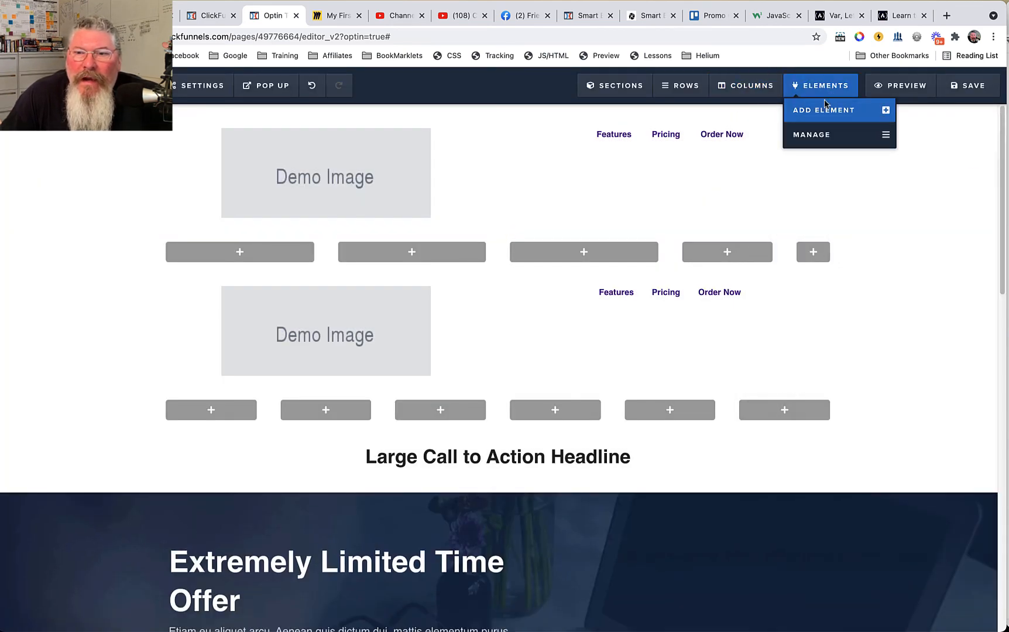
{"action": "left_click", "coordinate": [822, 112]}
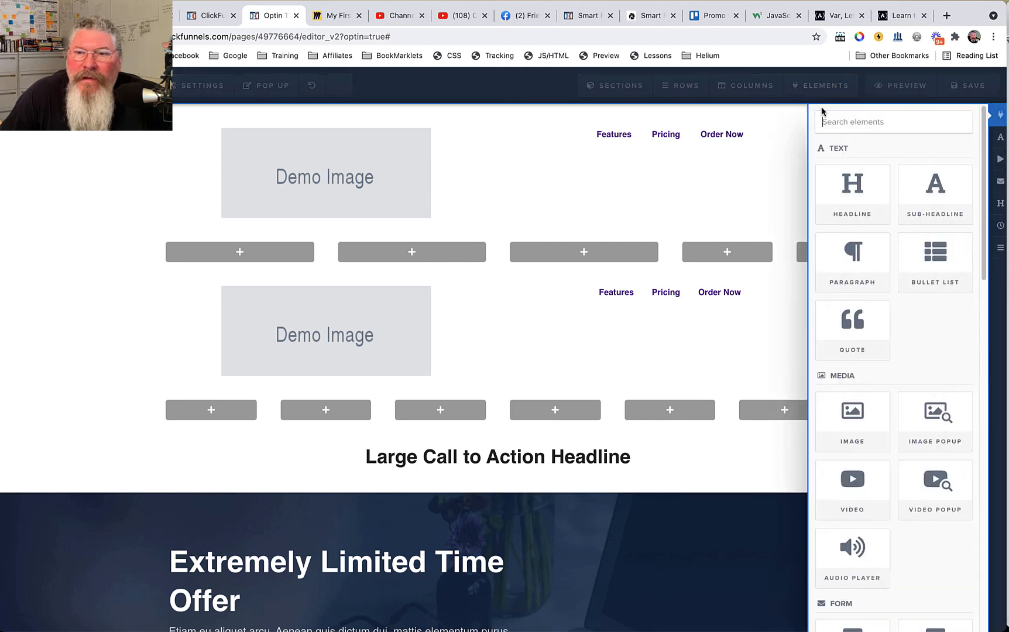
{"action": "scroll", "coordinate": [813, 241], "scroll_direction": "down", "scroll_amount": 5}
{"action": "scroll", "coordinate": [813, 241], "scroll_direction": "down", "scroll_amount": 3}
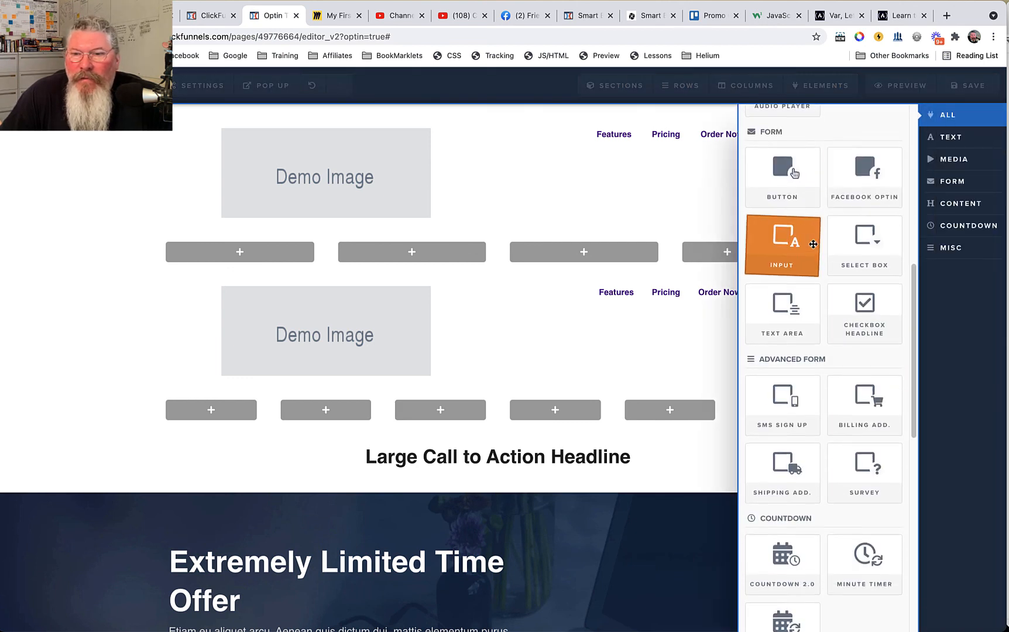
{"action": "scroll", "coordinate": [784, 240], "scroll_direction": "up", "scroll_amount": 4}
{"action": "left_click_drag", "start_coordinate": [784, 240], "coordinate": [367, 202]}
{"action": "mouse_move", "coordinate": [821, 97]}
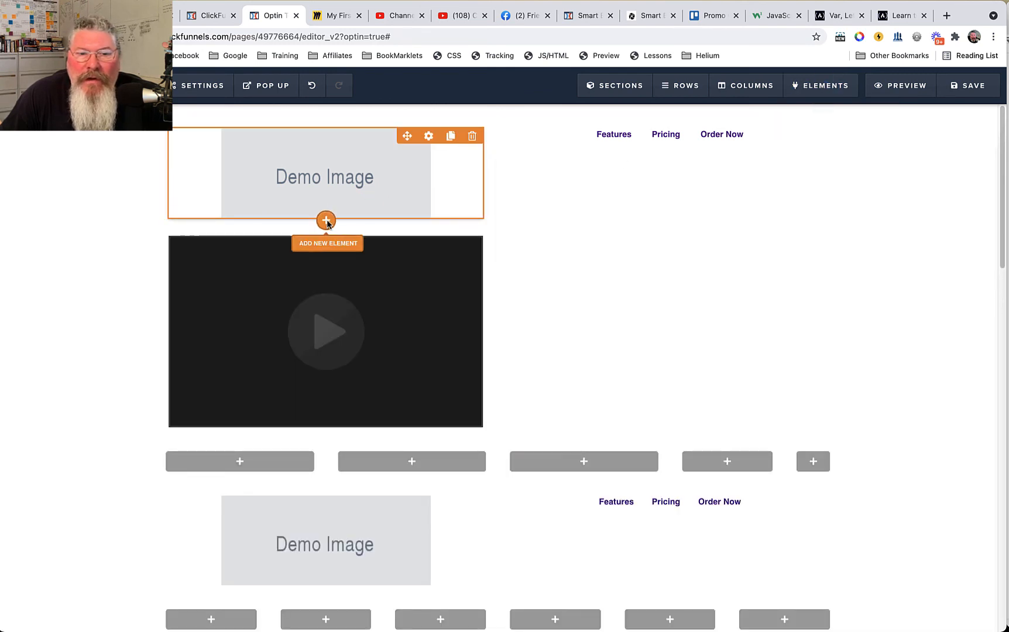
Step: Insert a paragraph directly below the topmost demo image, and a bullet list between the image and the paragraph
{"action": "left_click", "coordinate": [326, 220]}
{"action": "left_click", "coordinate": [789, 262]}
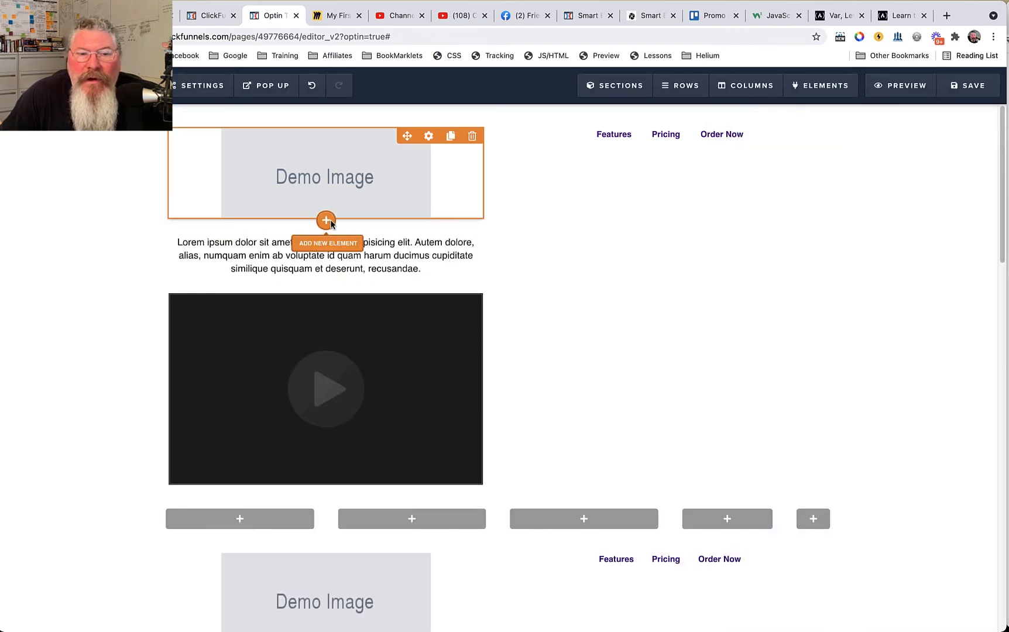
{"action": "left_click", "coordinate": [327, 218]}
{"action": "left_click_drag", "start_coordinate": [857, 260], "coordinate": [367, 200]}
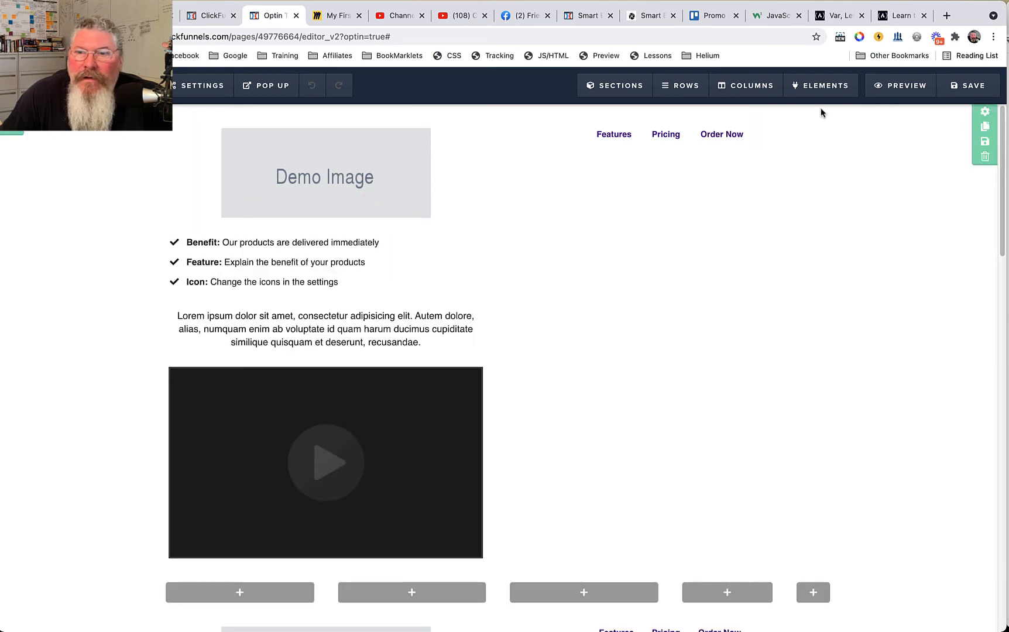
Step: Reorder the first column's elements so the icon bullet list comes before the image
{"action": "mouse_move", "coordinate": [818, 88]}
{"action": "left_click", "coordinate": [809, 135]}
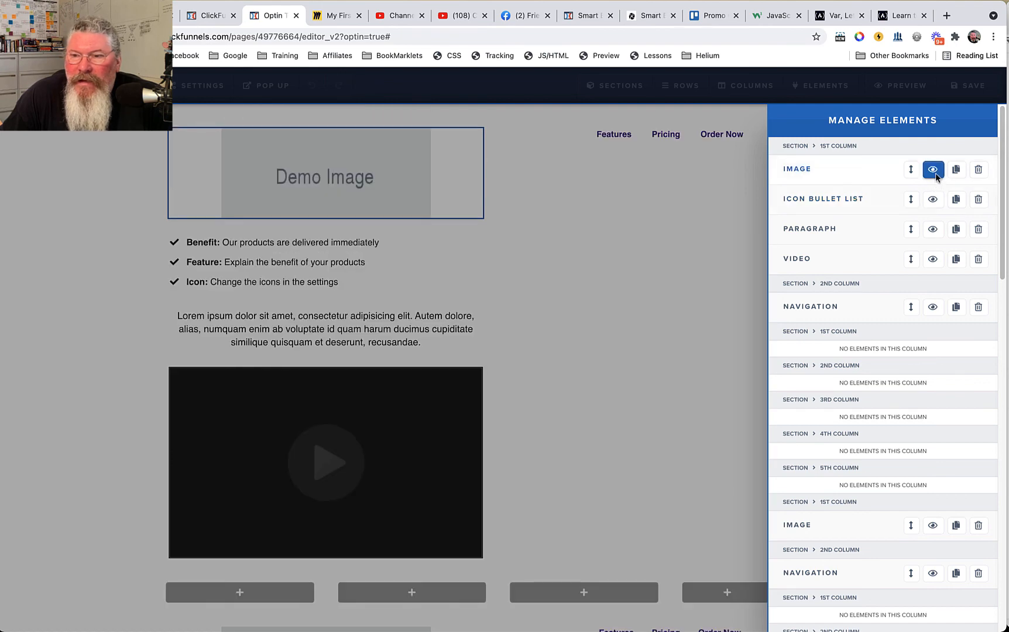
{"action": "left_click_drag", "start_coordinate": [907, 199], "coordinate": [909, 169]}
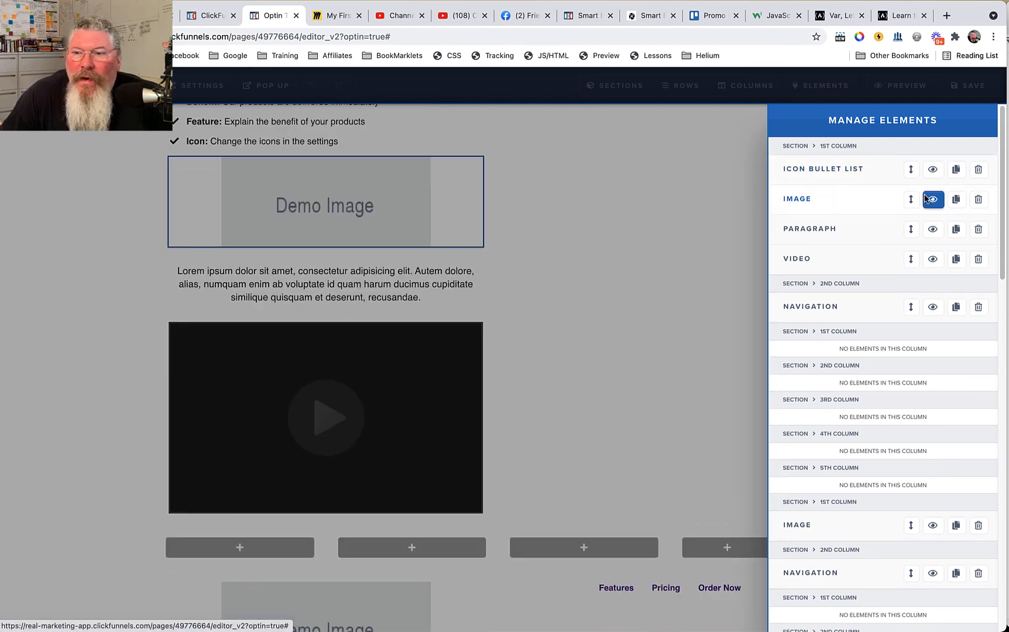
Step: Hide the image element in the topmost row's first column, show it again, and close element management
{"action": "left_click", "coordinate": [932, 200]}
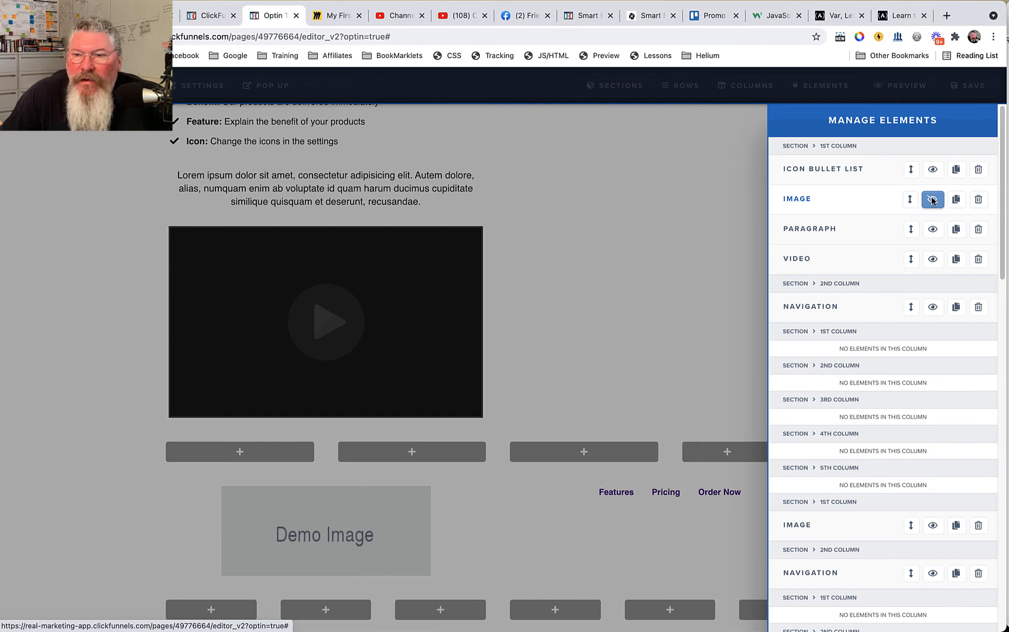
{"action": "left_click", "coordinate": [932, 199]}
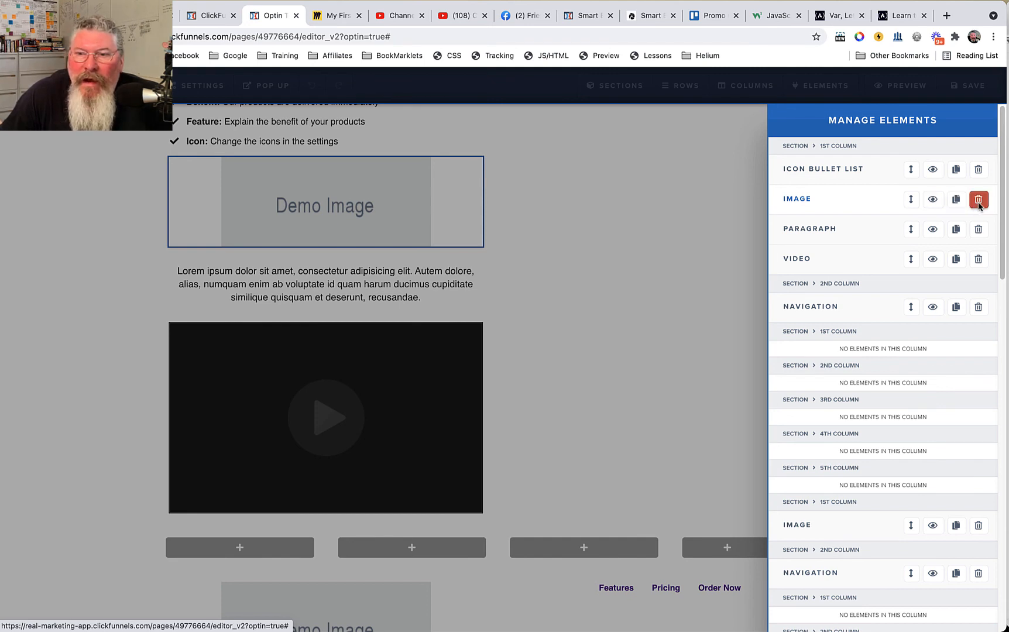
{"action": "left_click", "coordinate": [682, 187]}
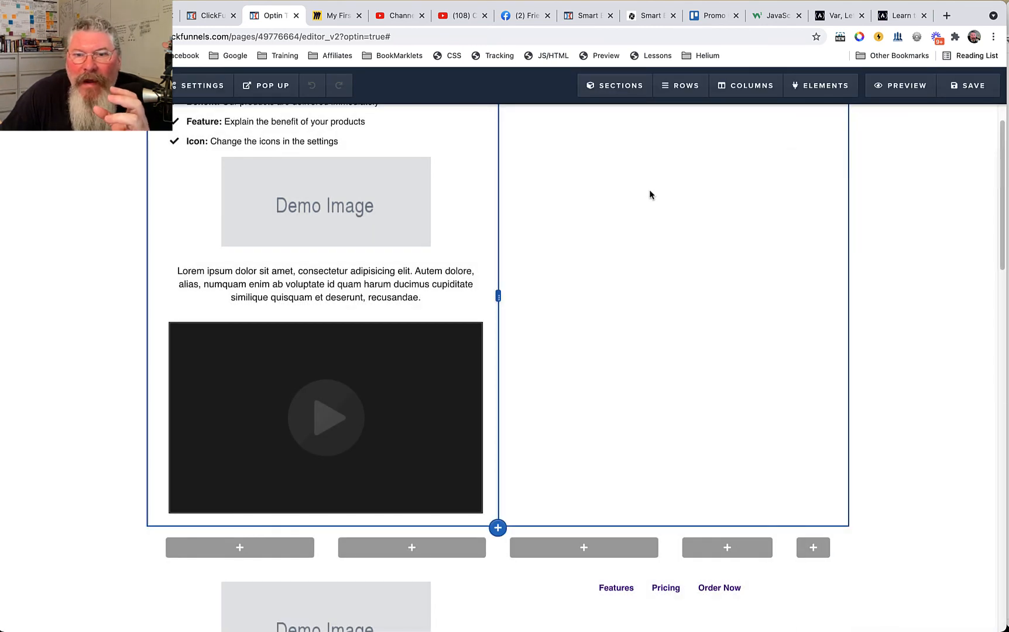
{"action": "left_click", "coordinate": [609, 95]}
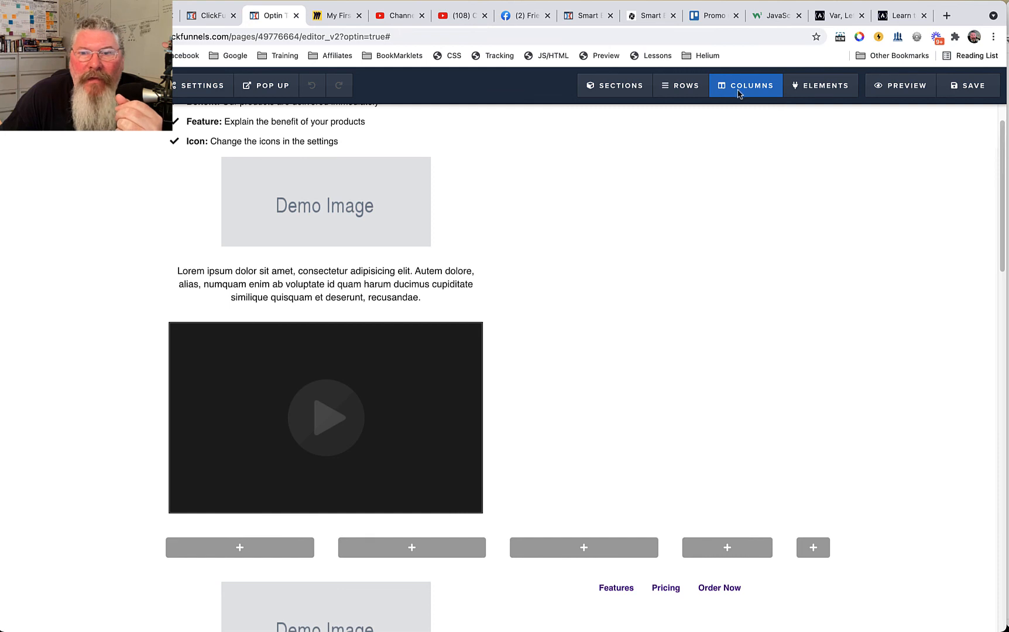
{"action": "mouse_move", "coordinate": [801, 94]}
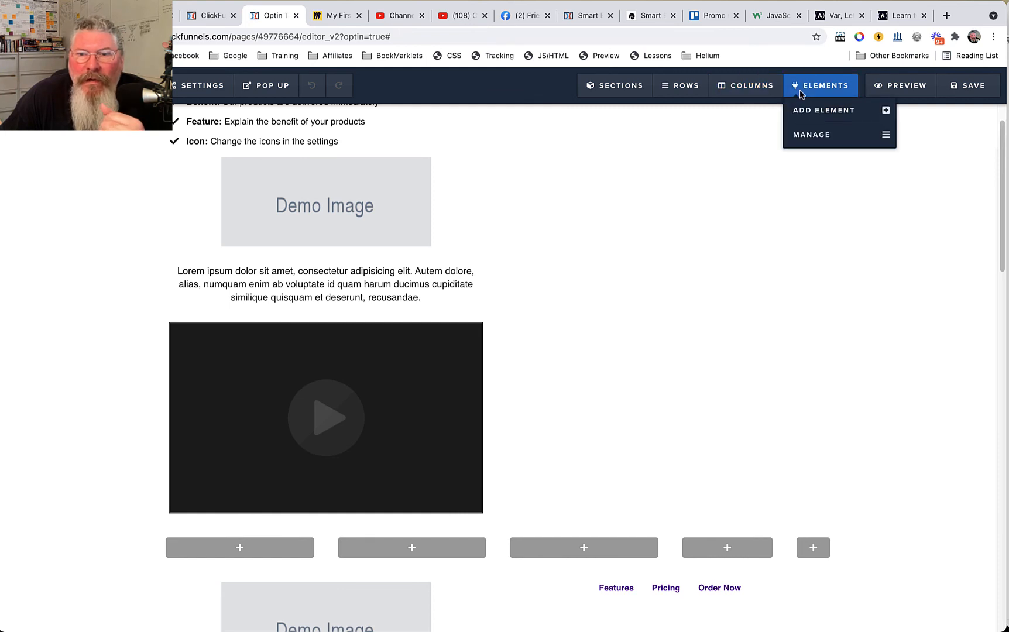